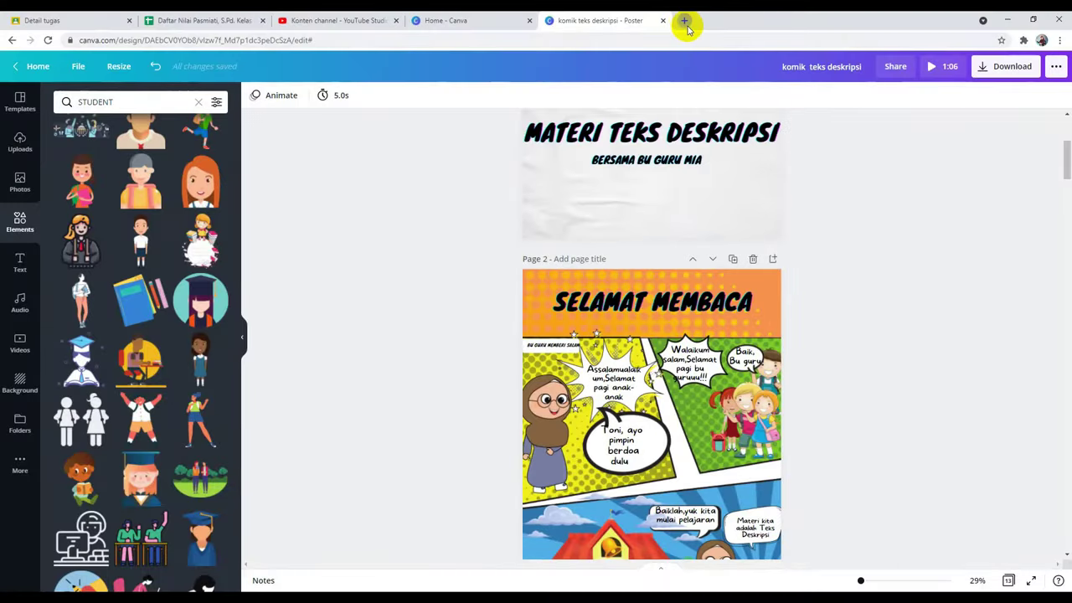
Open the canva.com home page in a new browser tab
left_click(684, 21)
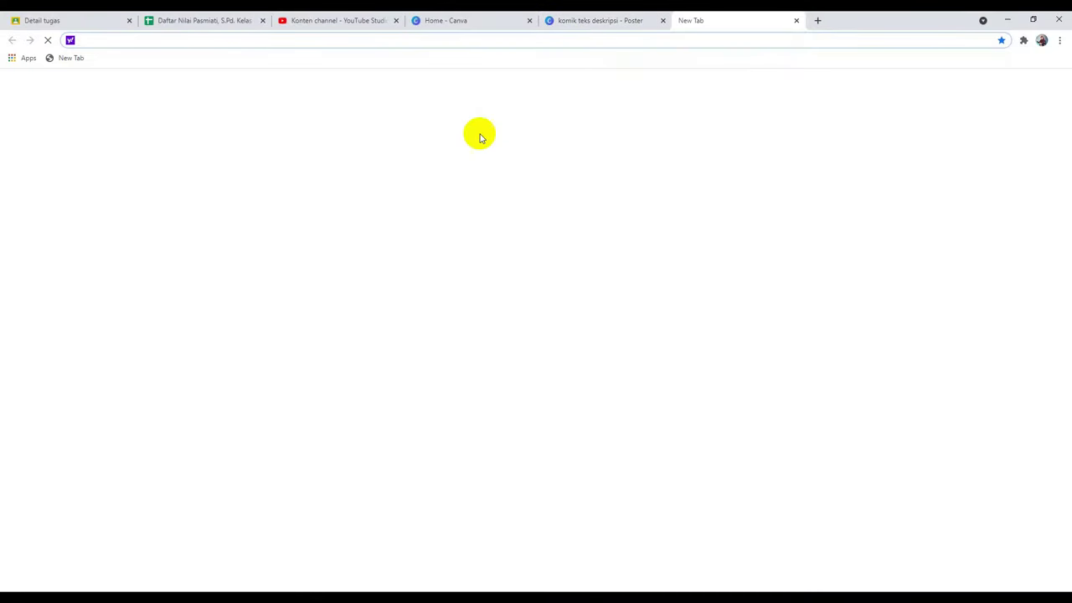
type("CANVA")
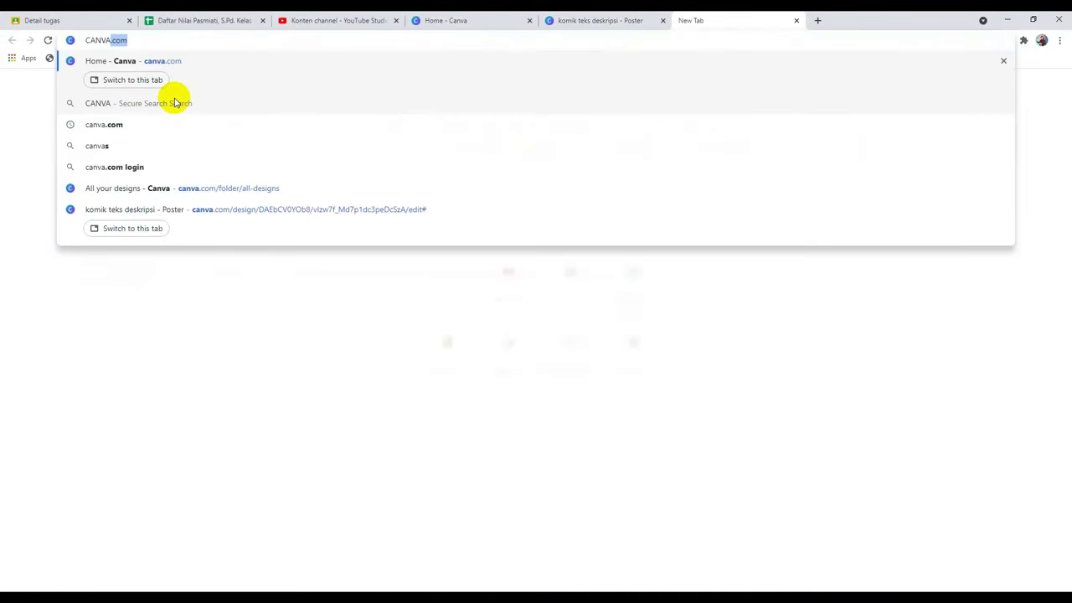
key("Return")
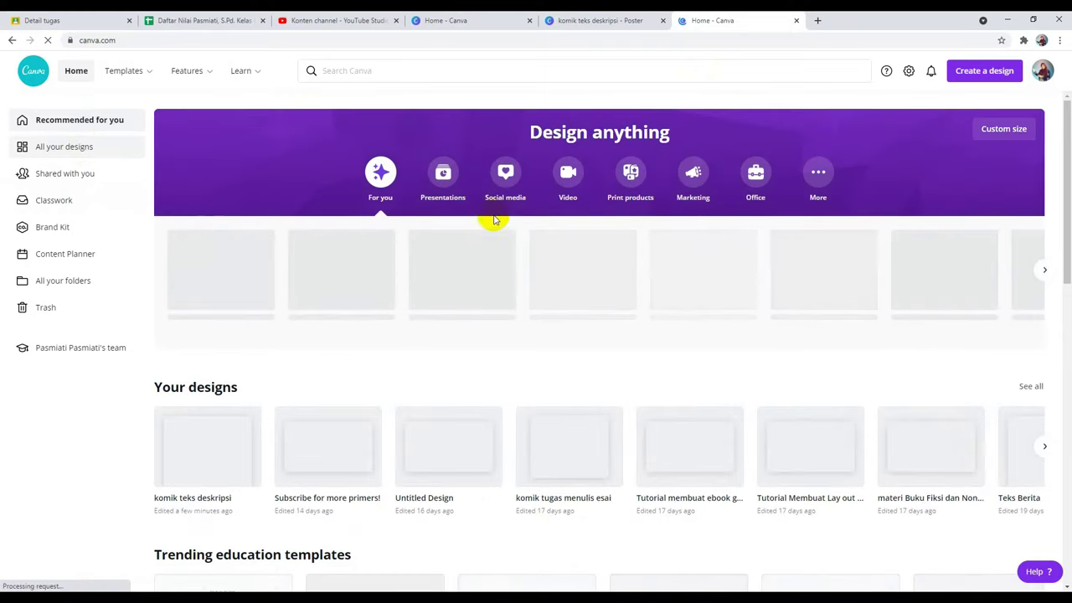
Search the templates for "KOMIK" and refine the search to "komik STRIP"
left_click(354, 72)
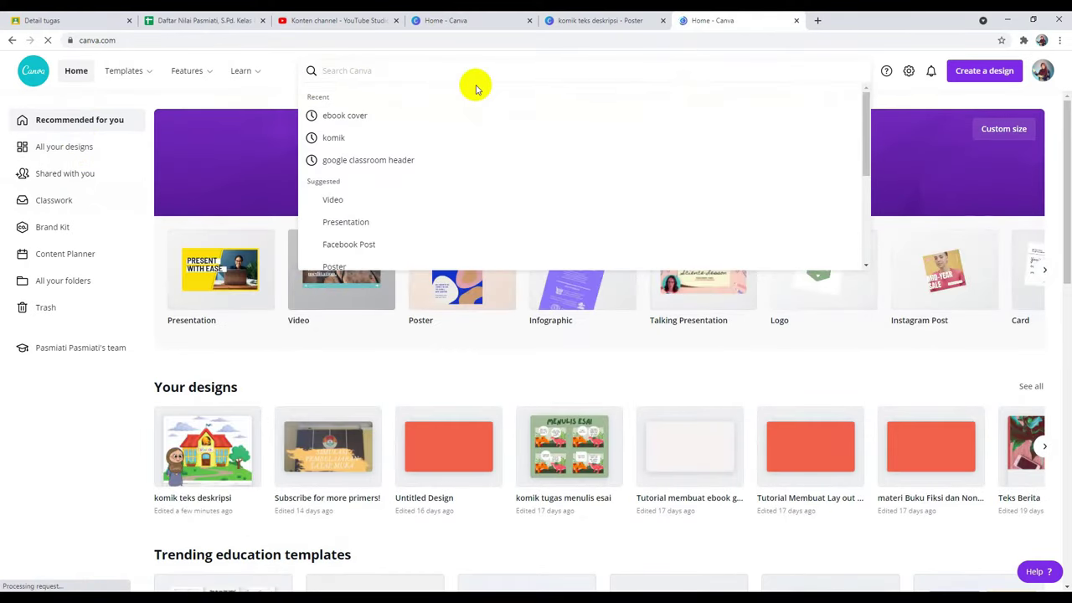
type("ko")
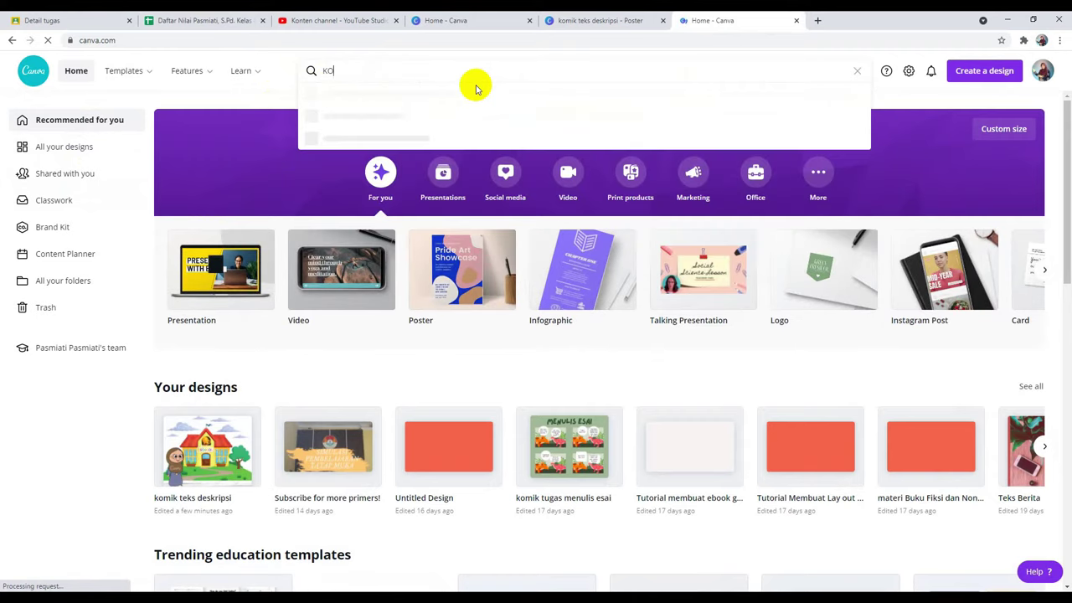
type("MIK")
key("Return")
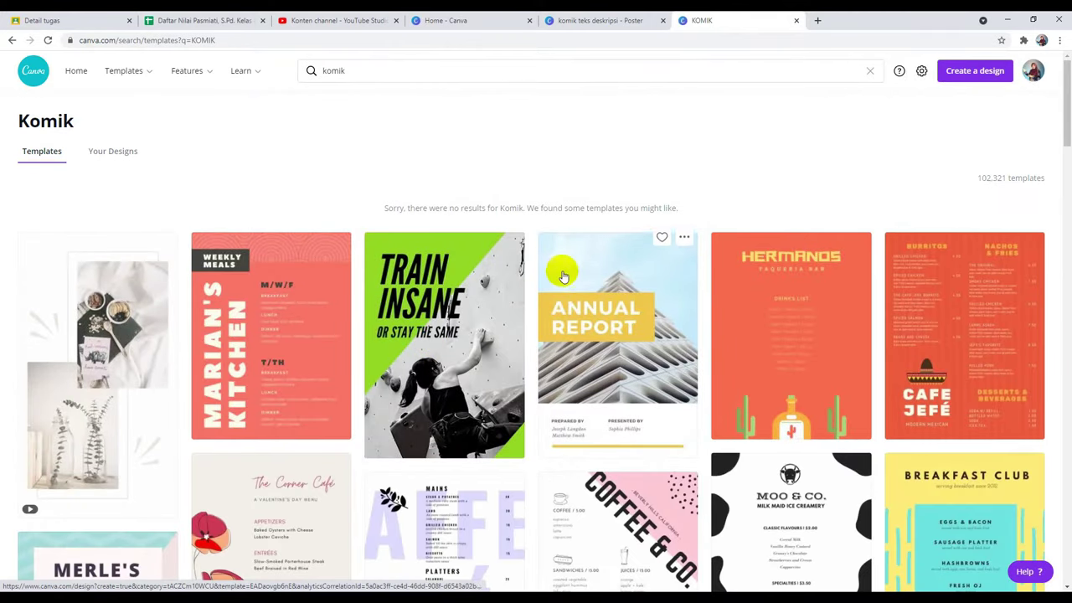
left_click(366, 73)
type("S")
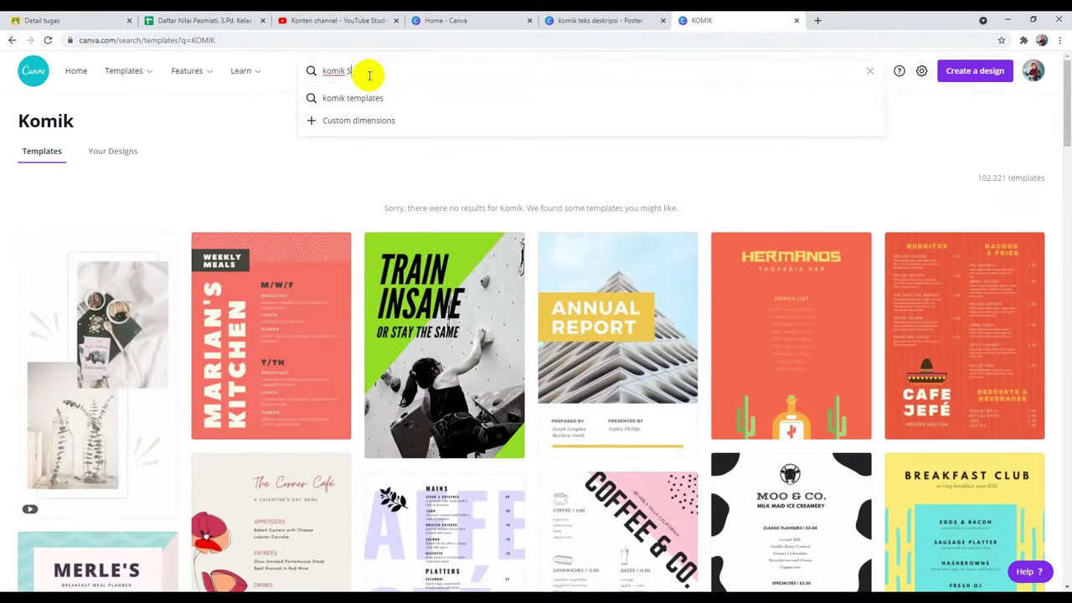
type("TRIP")
key("Return")
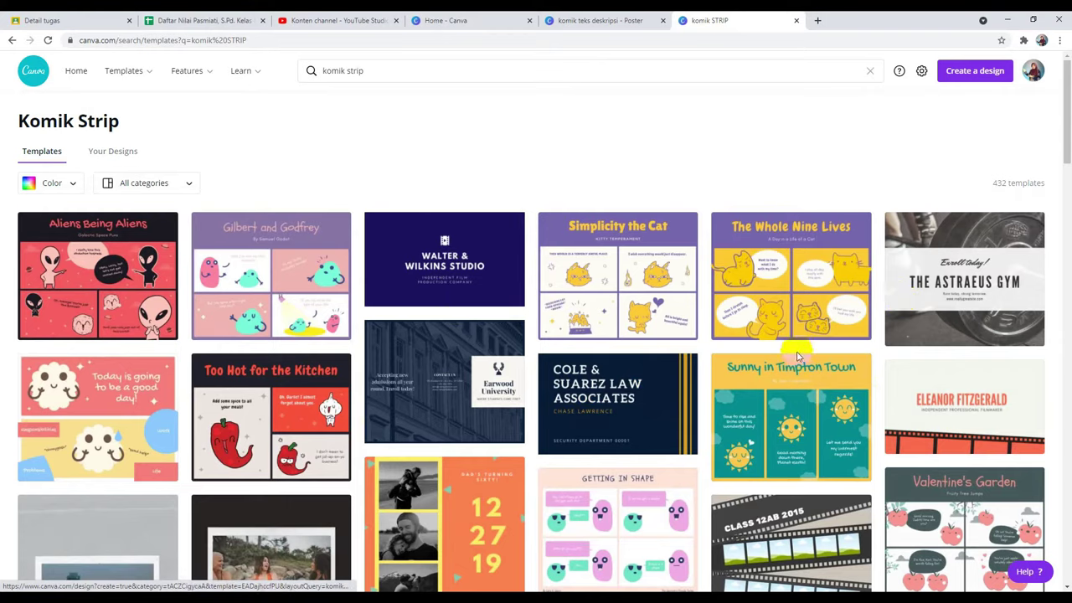
Open the yellow and black "Surreality Bites" comic strip template from the search results as a new design
scroll(754, 375, "down", 2)
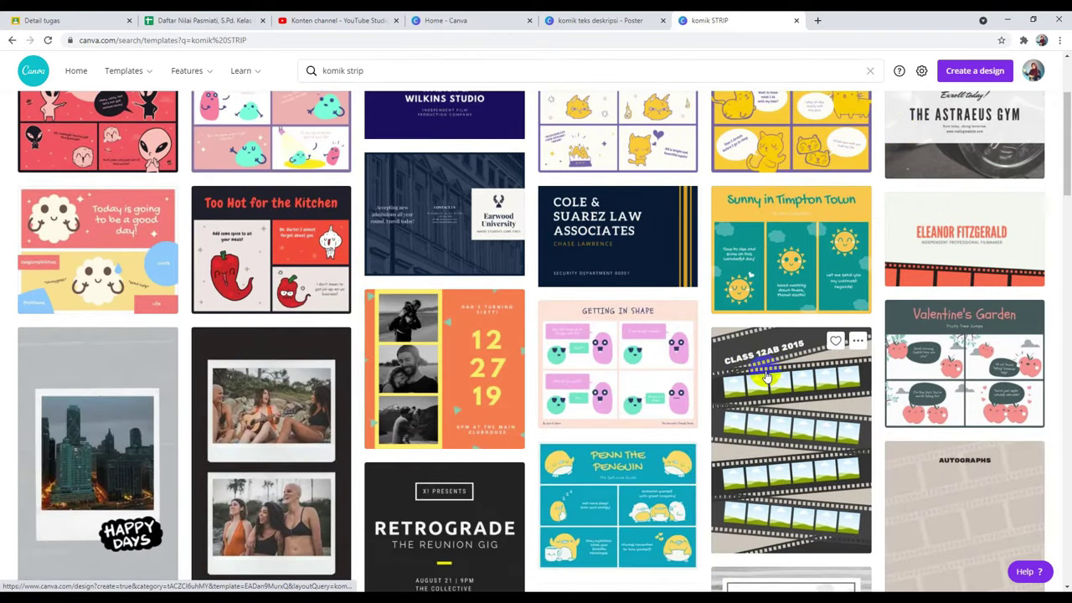
scroll(764, 376, "down", 3)
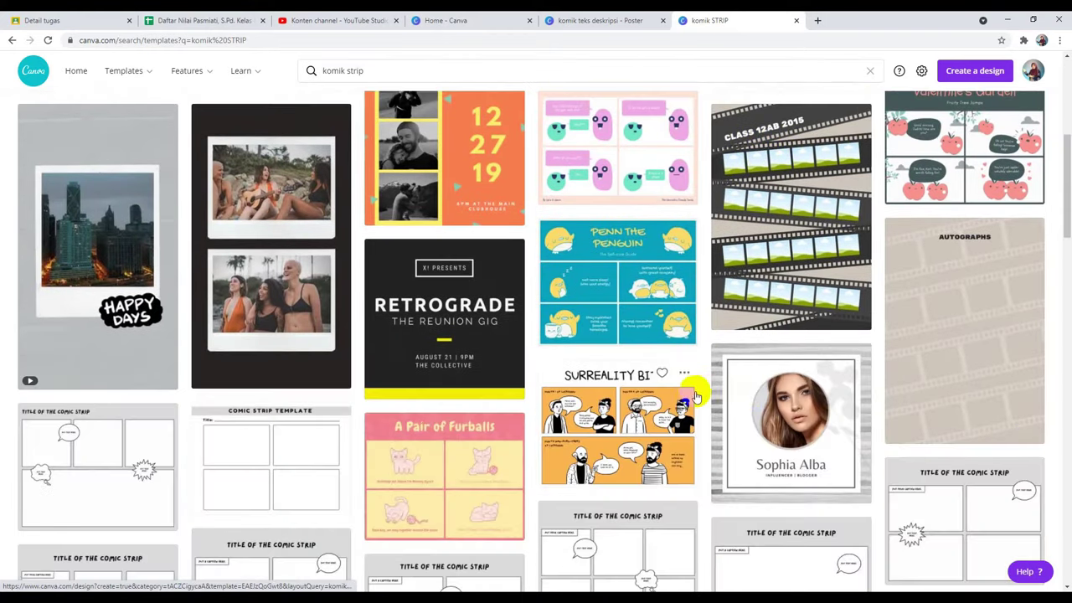
scroll(690, 379, "down", 3)
left_click(604, 226)
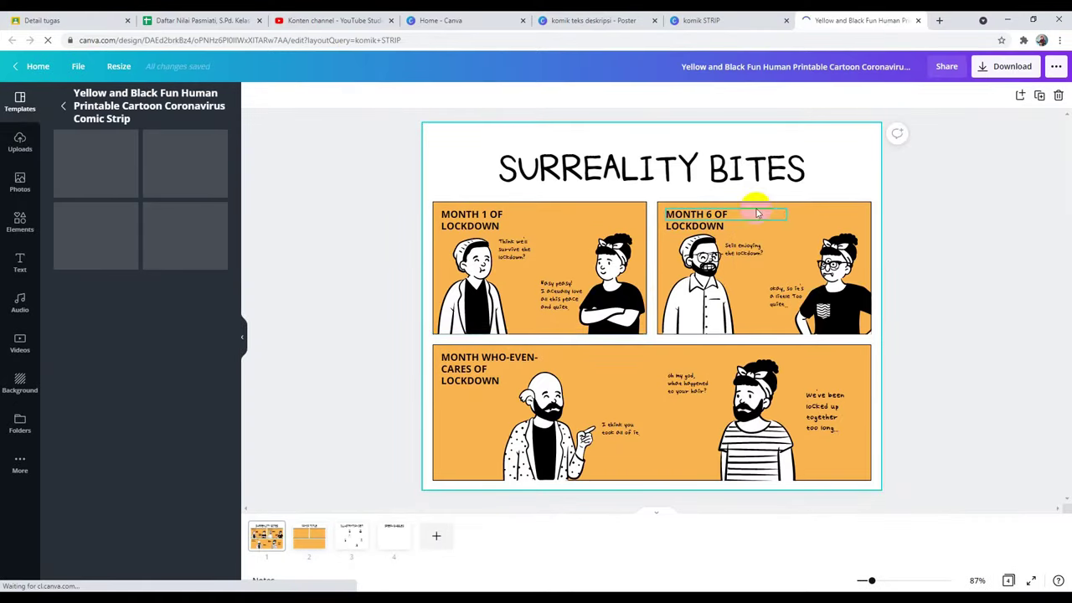
Clear the text "SURREALITY BITES" from the comic's title on page 1
left_click(611, 166)
double_click(490, 166)
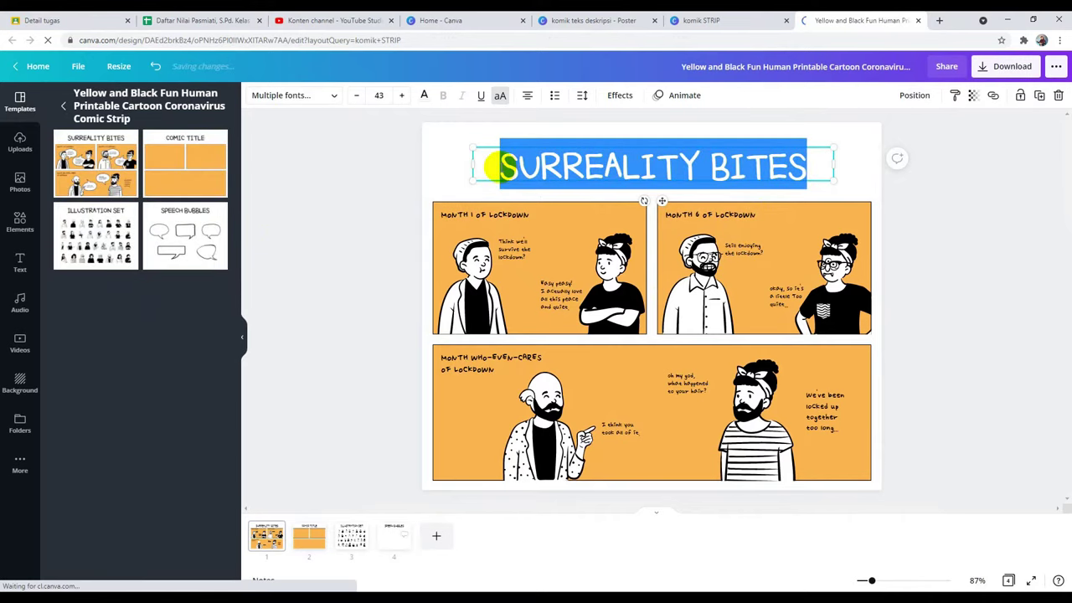
left_click(508, 166)
left_click(502, 166)
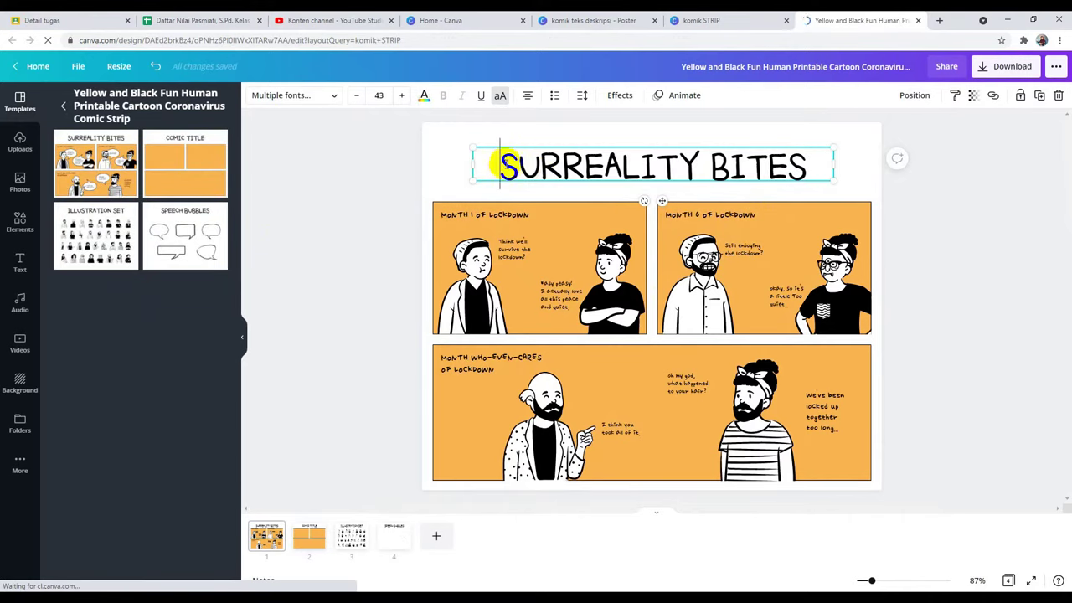
left_click(540, 167)
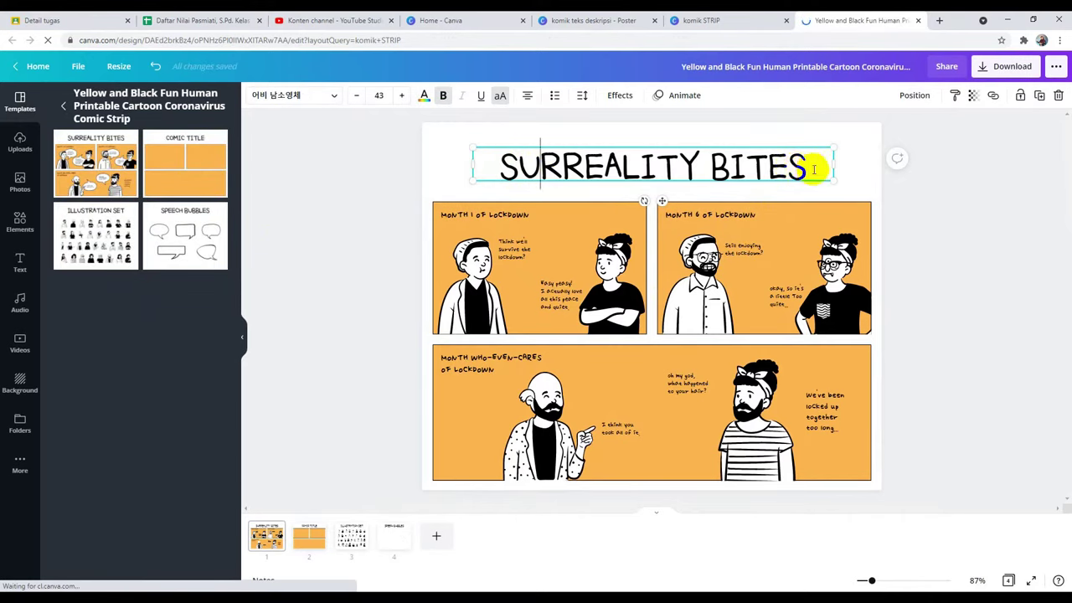
left_click(740, 170)
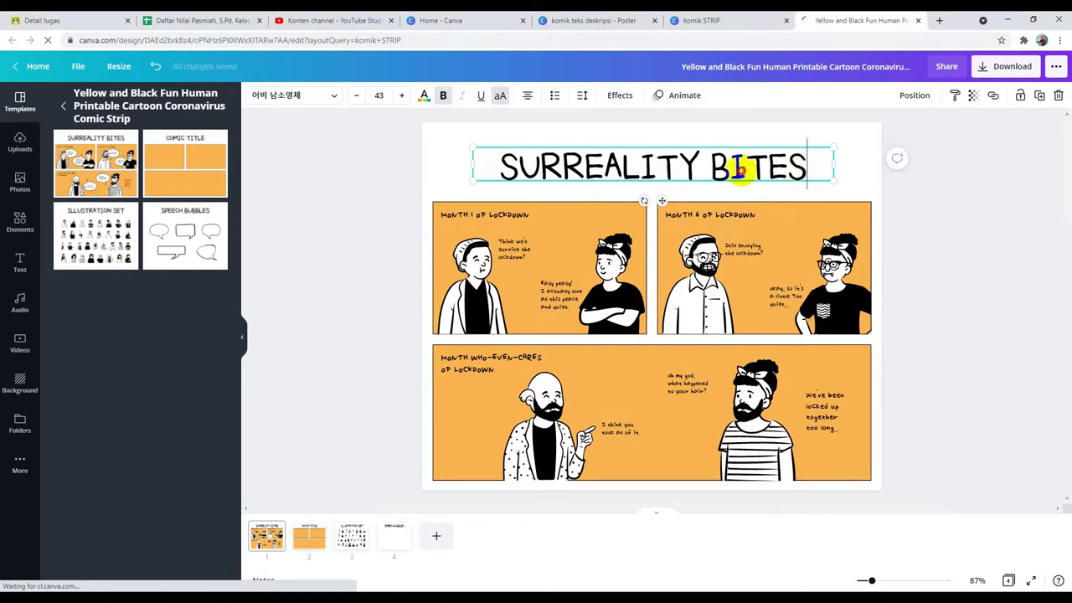
left_click_drag(520, 168, 791, 177)
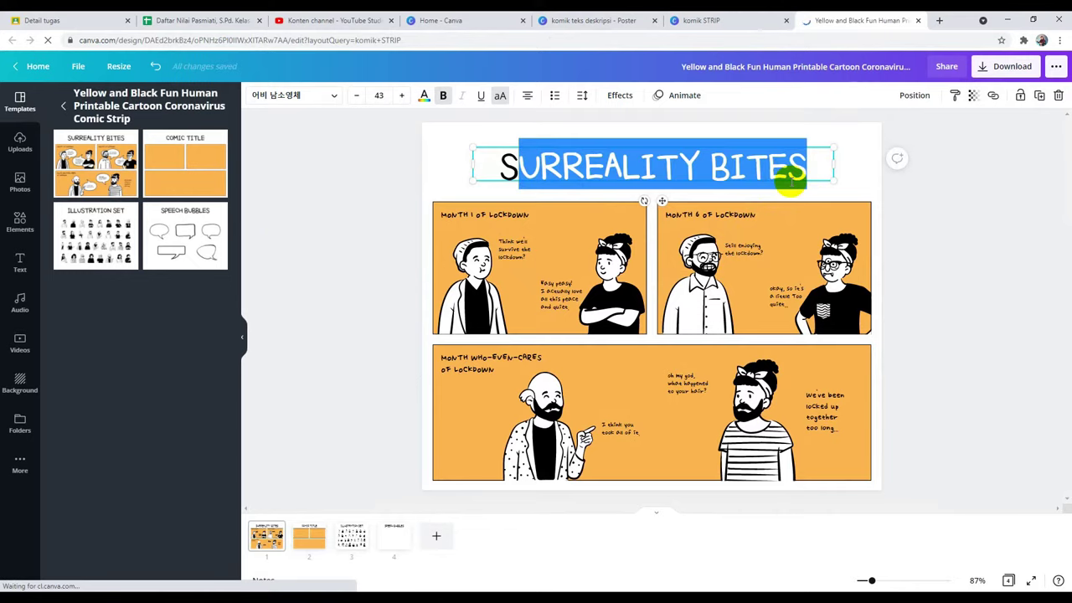
key("BackSpace")
key("BackSpace")
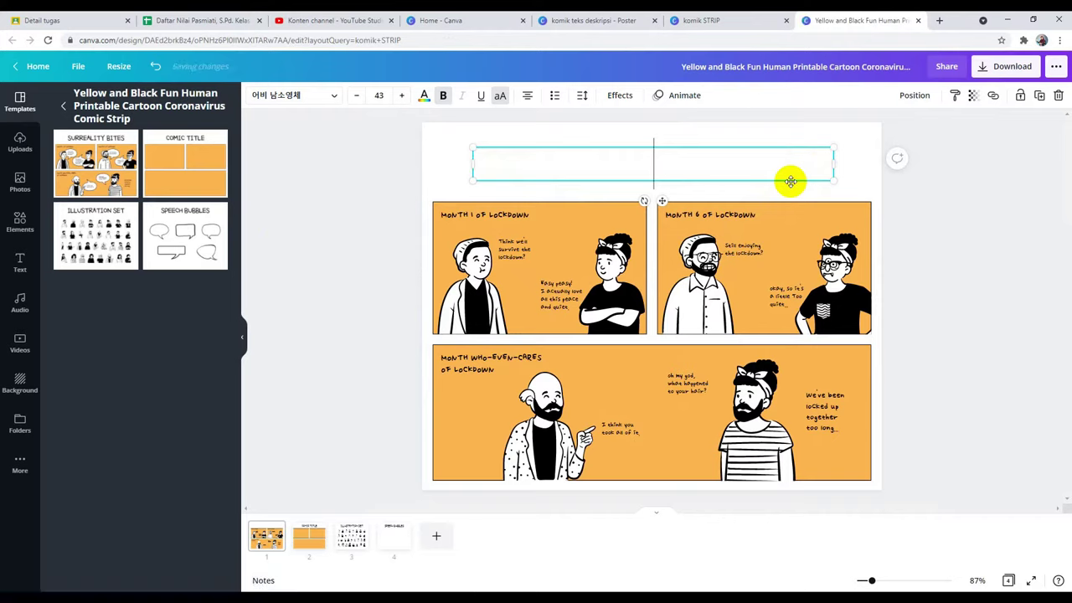
type("MATERI")
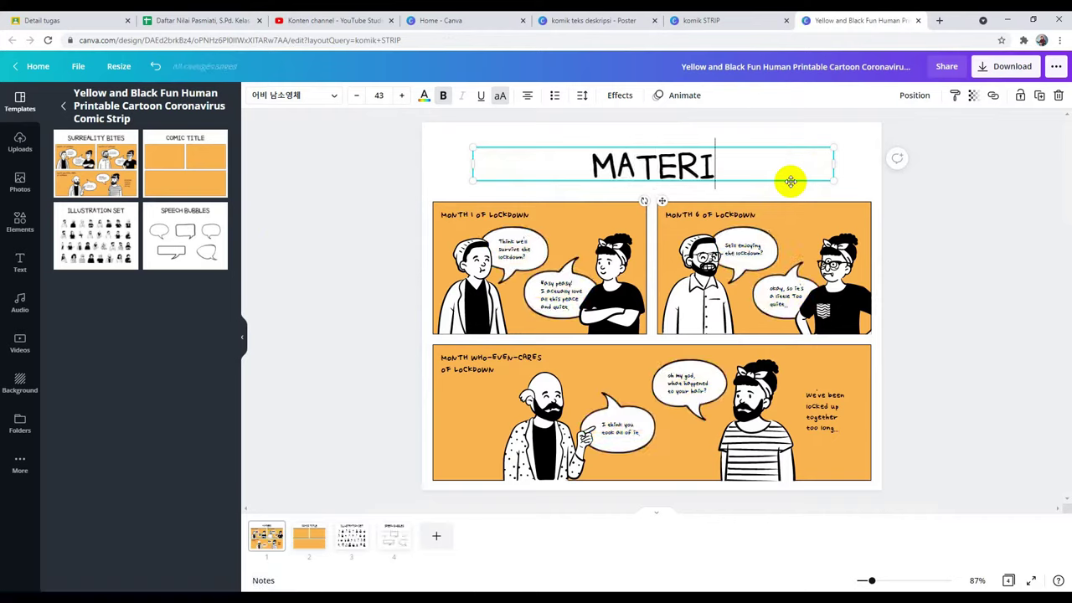
key("BackSpace")
key("BackSpace")
key("BackSpace")
key("BackSpace")
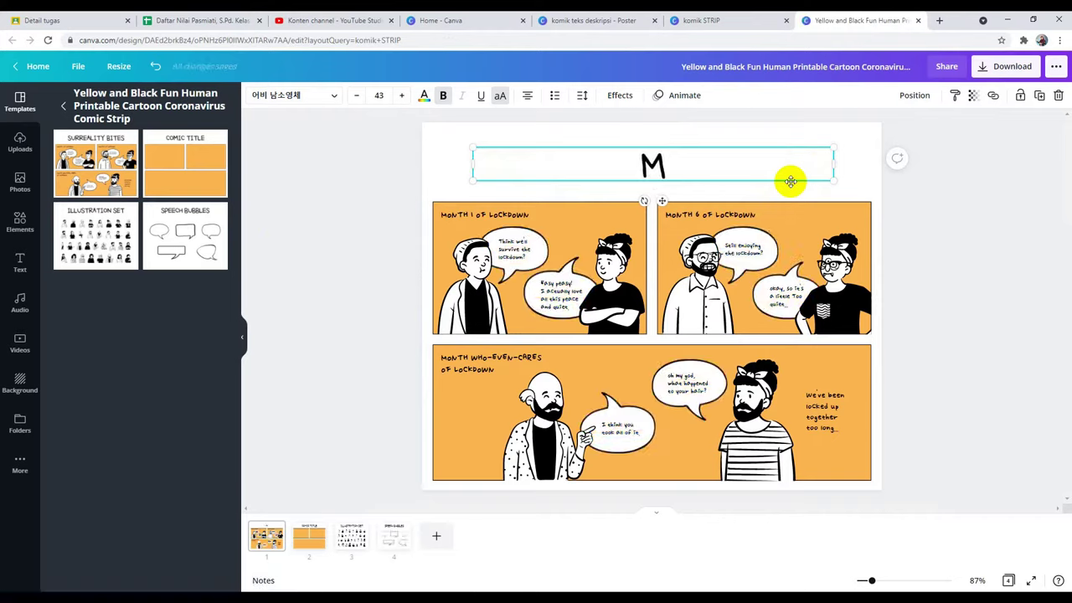
Enter "MENGENAL BIOGRAFI" as the comic's title on page 1
type("MENGENA")
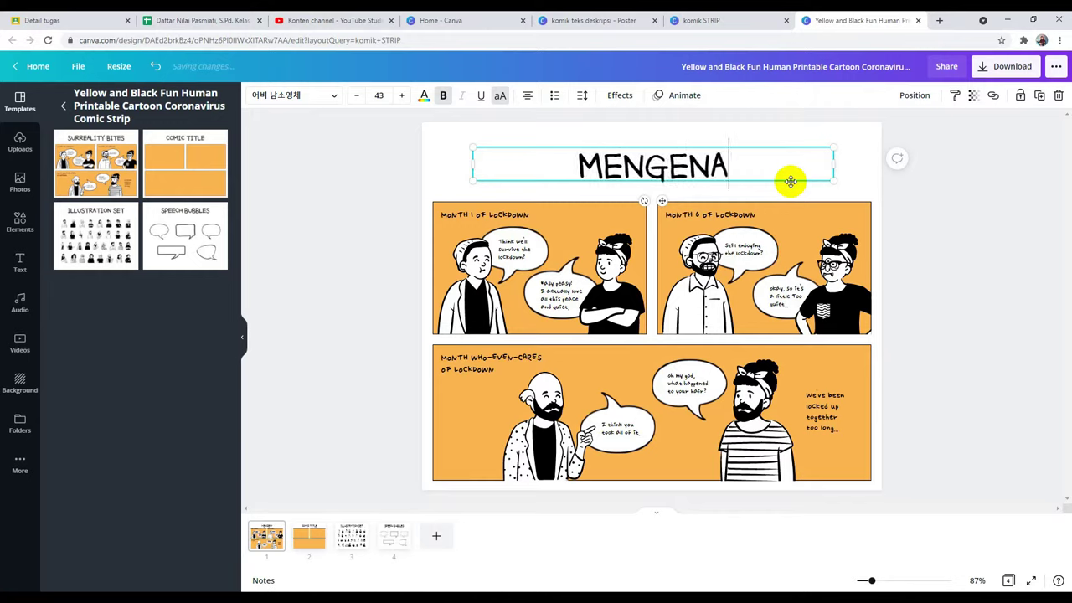
type("L")
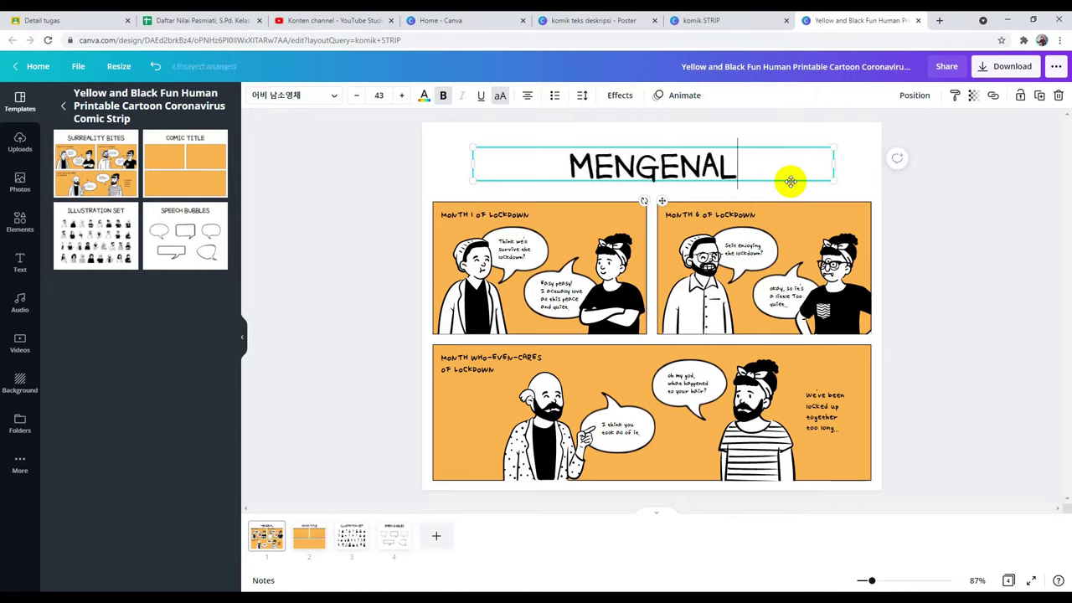
type(" BIO")
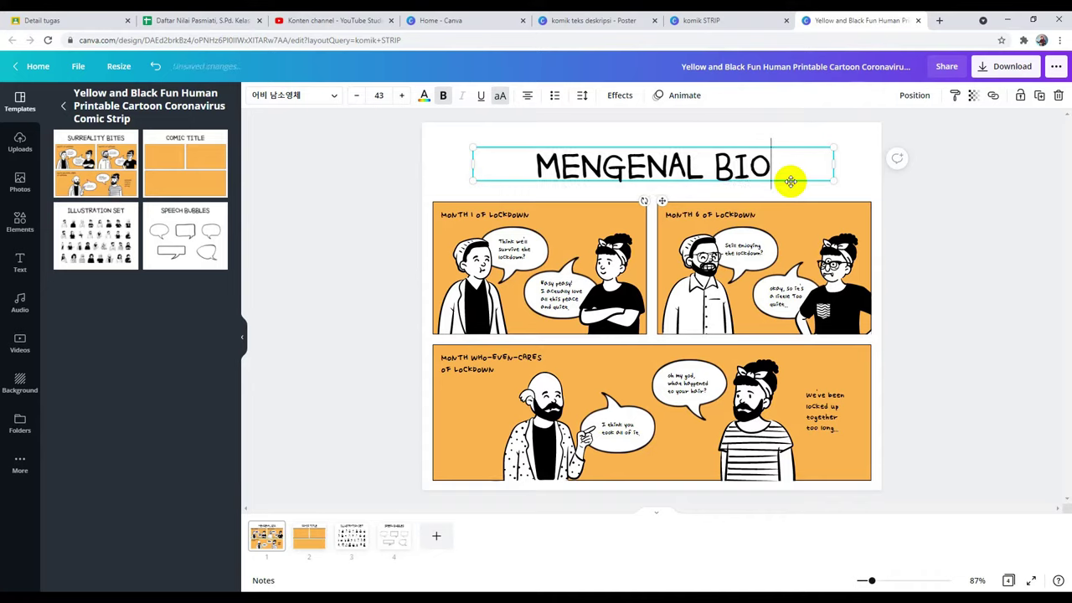
type("GRAFI")
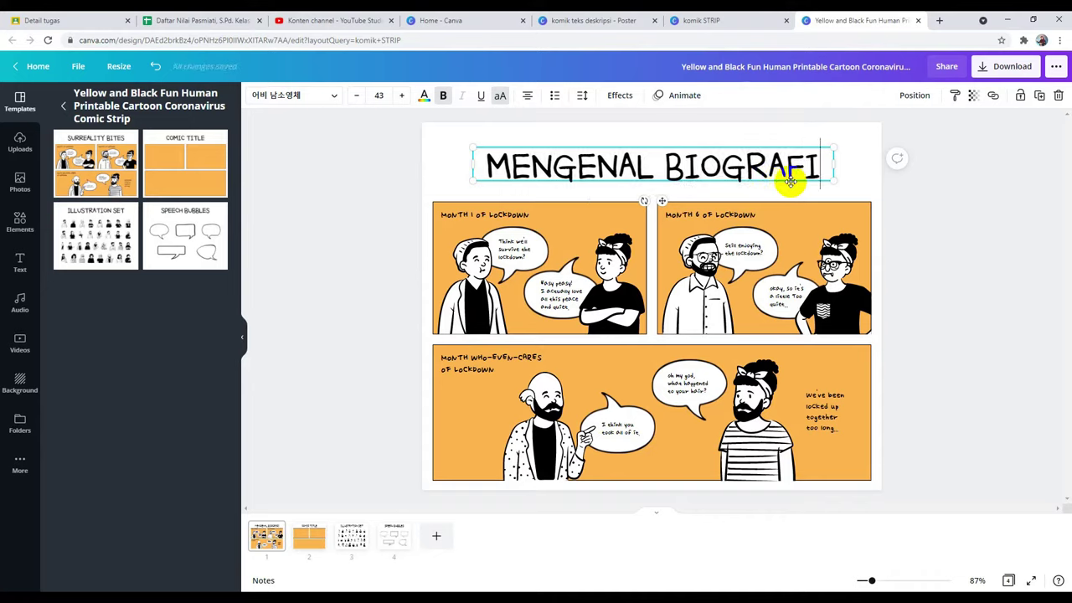
double_click(490, 214)
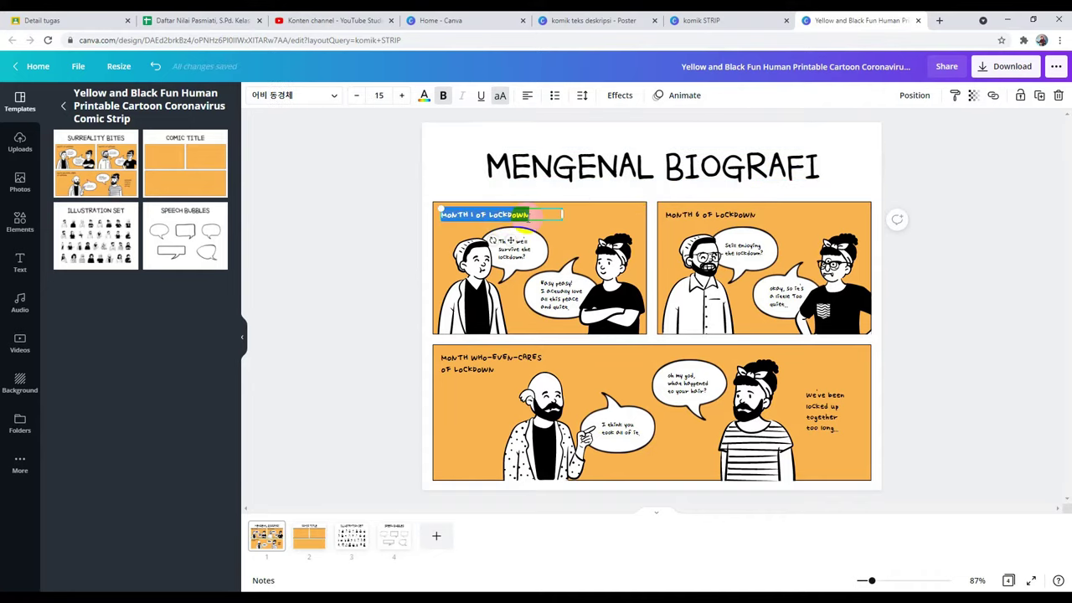
left_click_drag(532, 216, 434, 214)
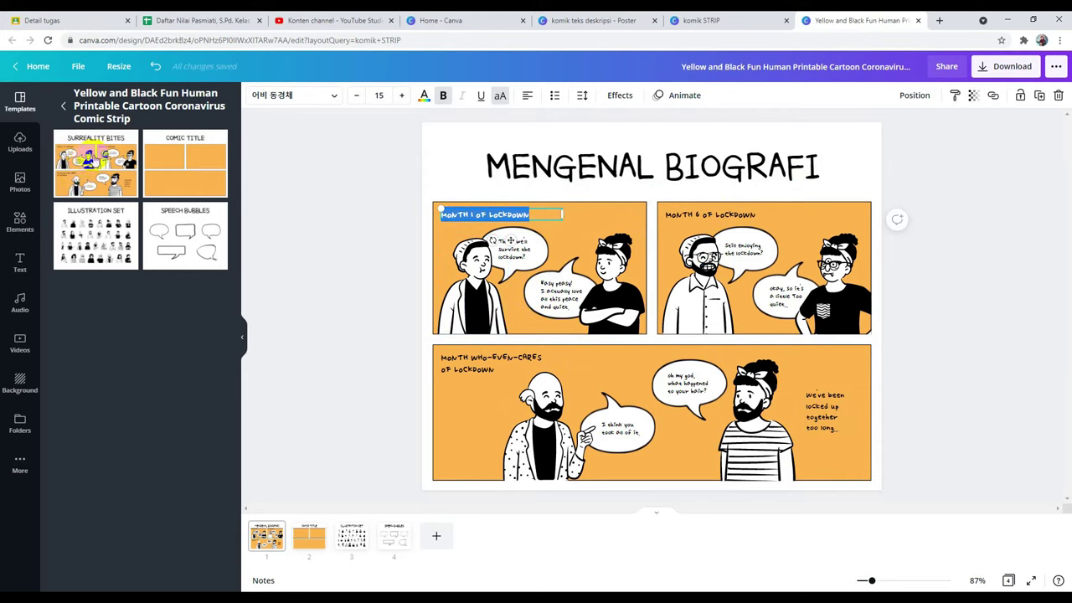
left_click(172, 167)
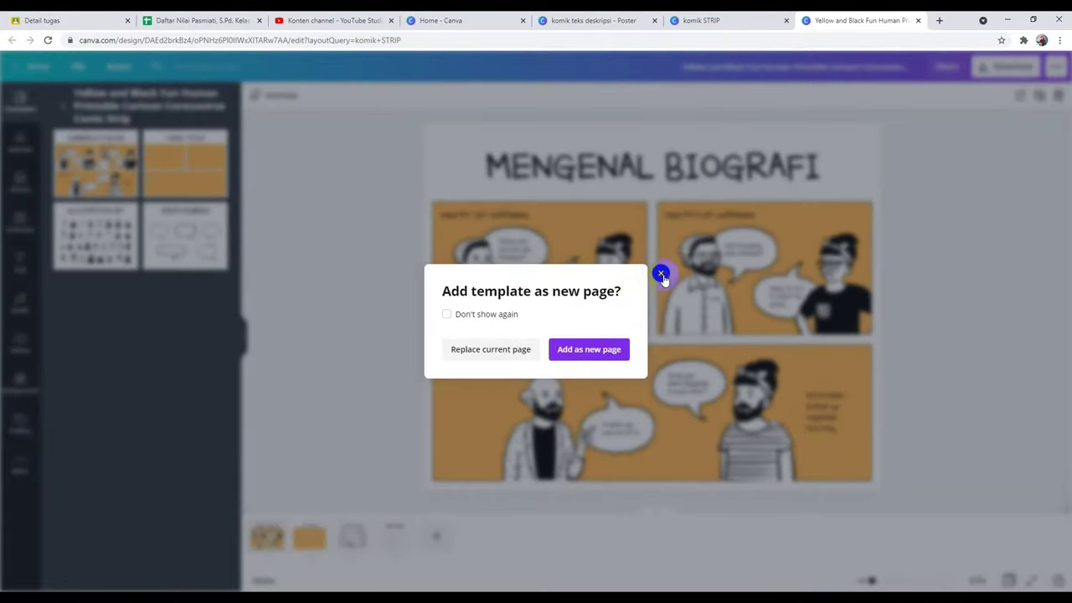
left_click(660, 275)
left_click(100, 233)
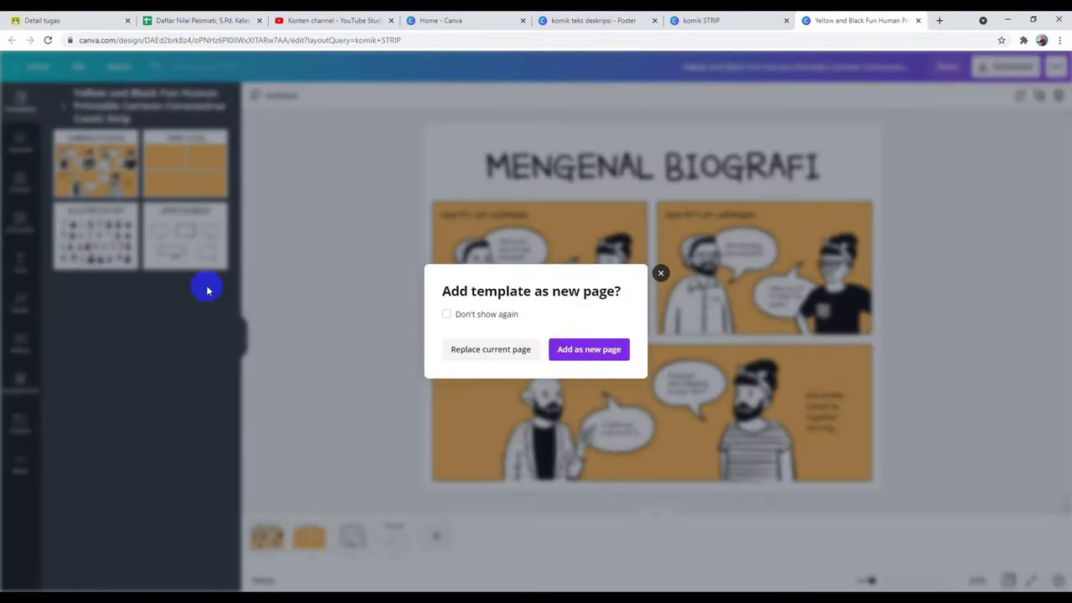
left_click(660, 273)
Examine the template's blank comic layout, illustration set and speech bubbles on pages 2 to 4
scroll(509, 485, "down", 3)
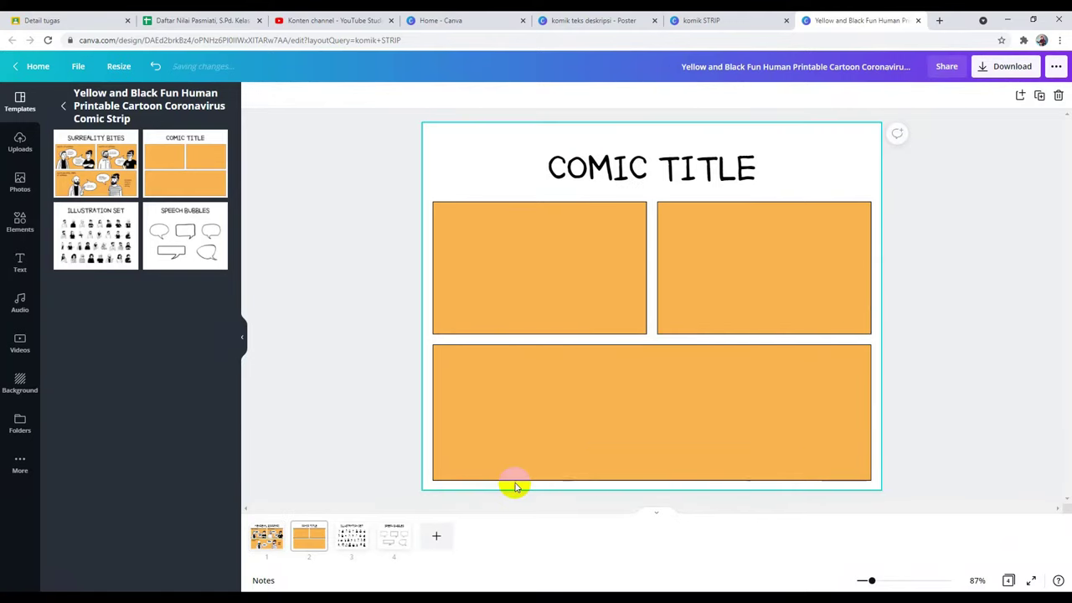
left_click(350, 538)
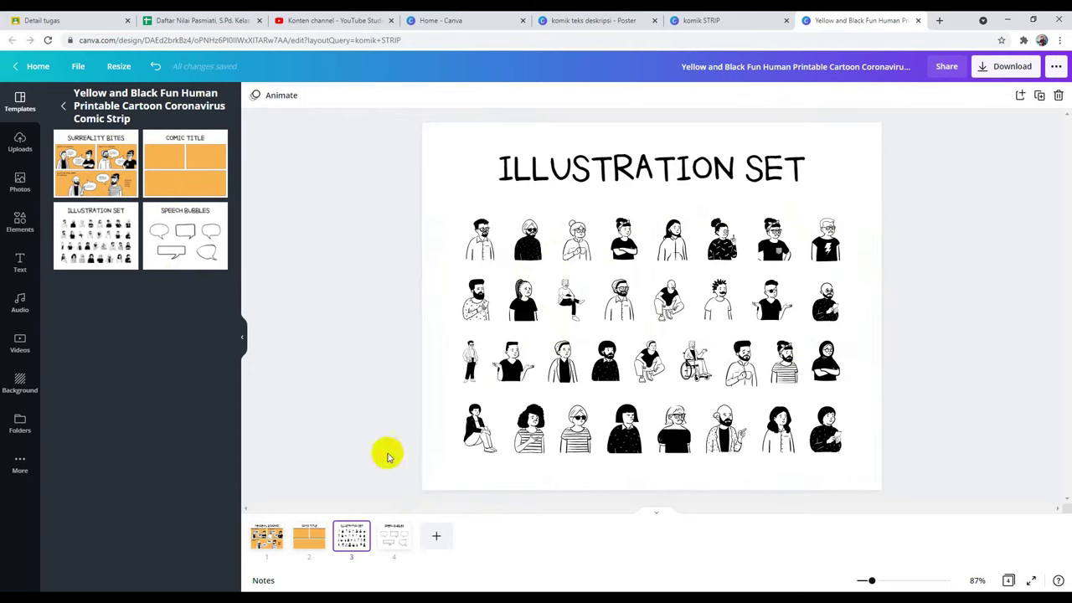
mouse_move(374, 550)
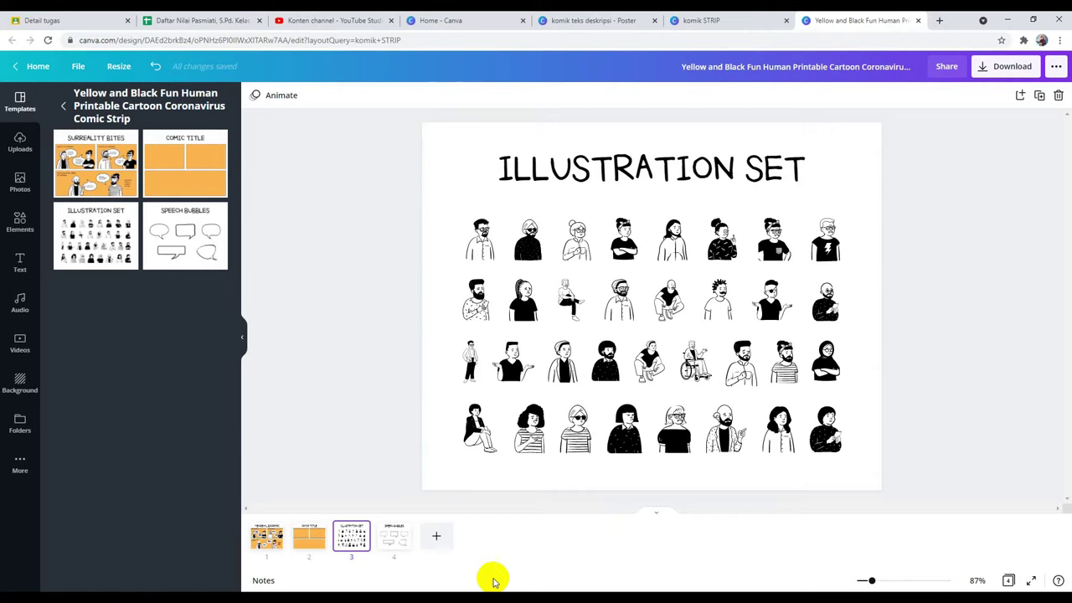
left_click(392, 544)
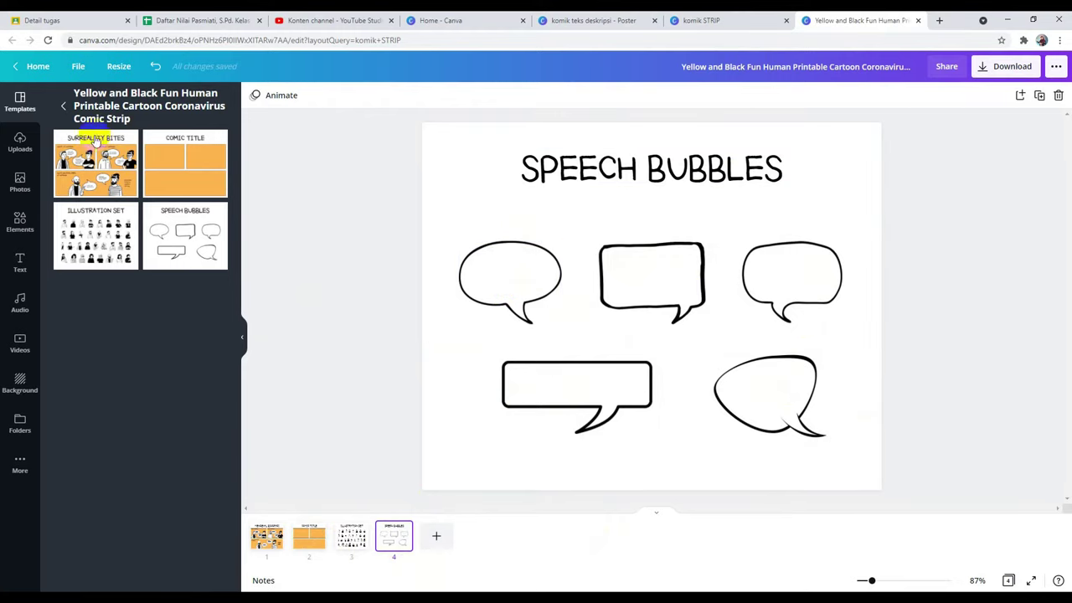
Add a fifth page and apply the template's blank "Comic Title" layout to it
left_click(437, 537)
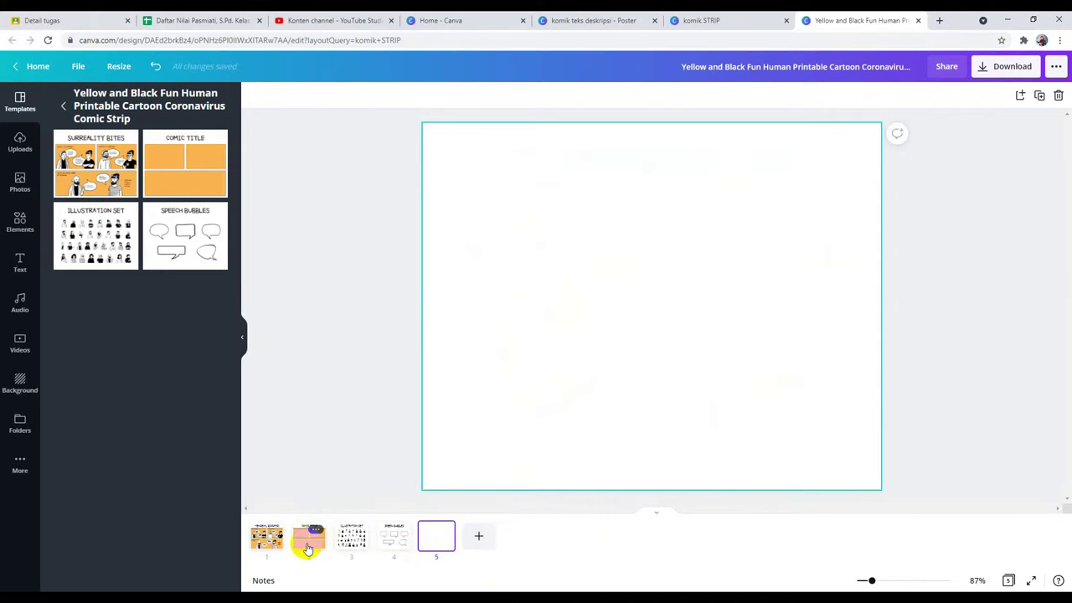
left_click_drag(176, 160, 491, 173)
left_click(511, 250)
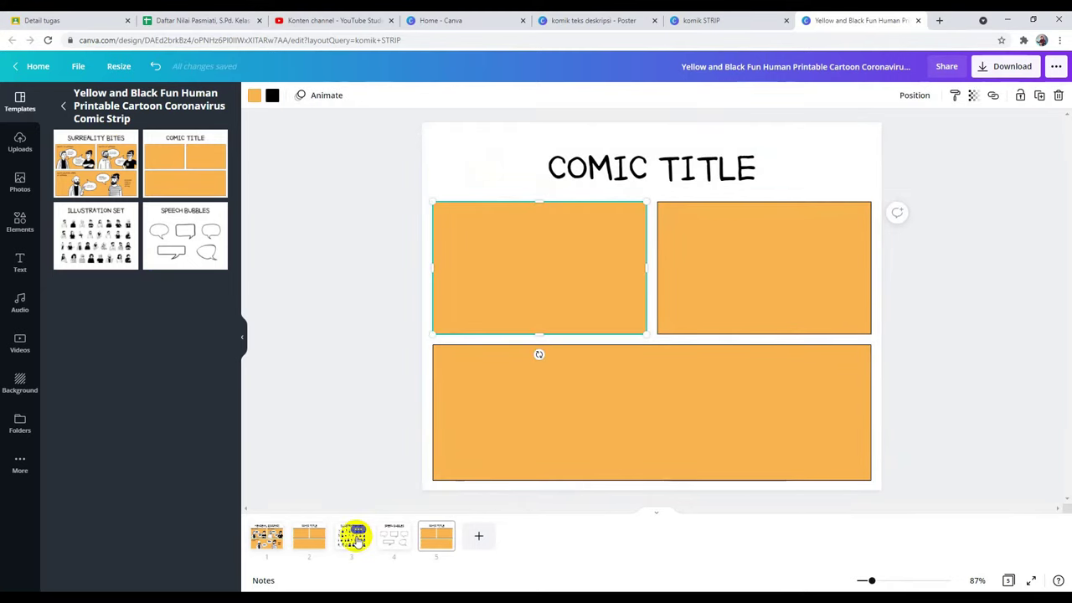
Copy the bearded man in glasses and a white shirt, the first figure of the illustration set on page 3
left_click(351, 535)
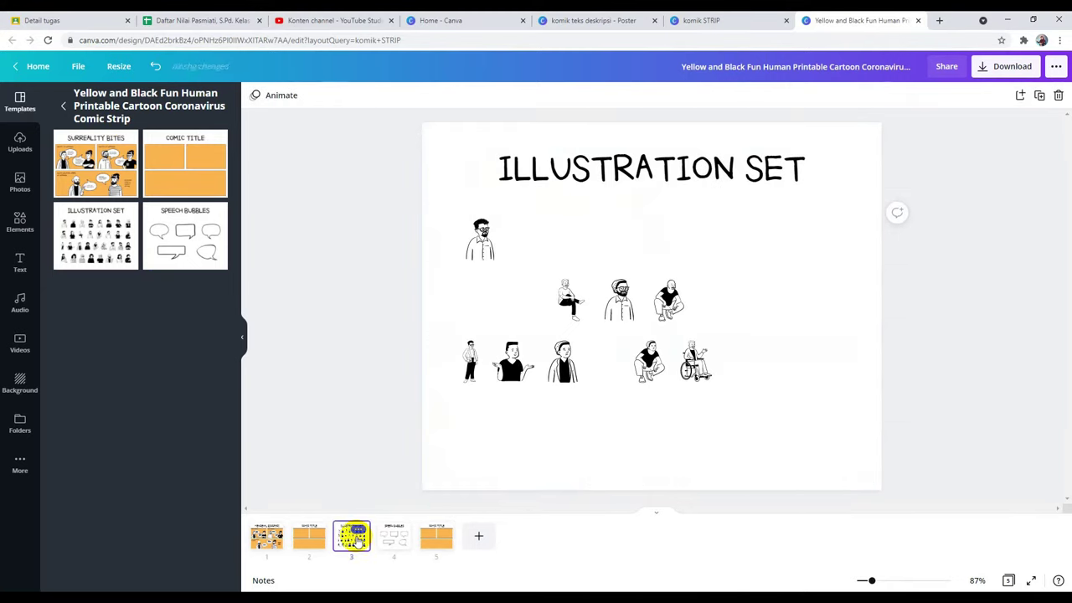
right_click(483, 247)
left_click(494, 256)
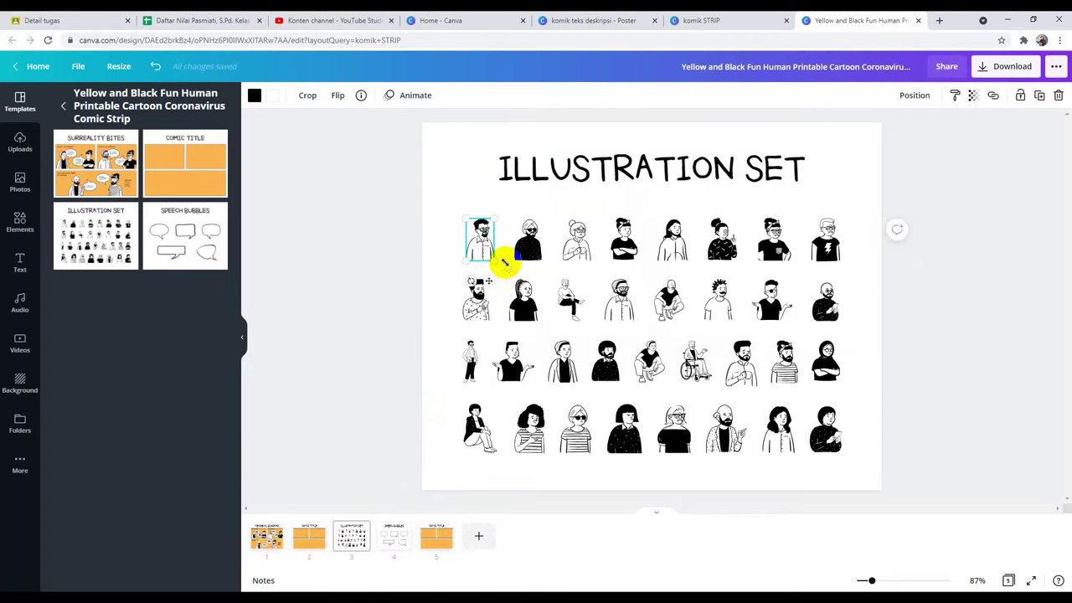
Paste the bearded man onto page 5 and enlarge him to stand at the left side of the first comic panel
left_click(436, 535)
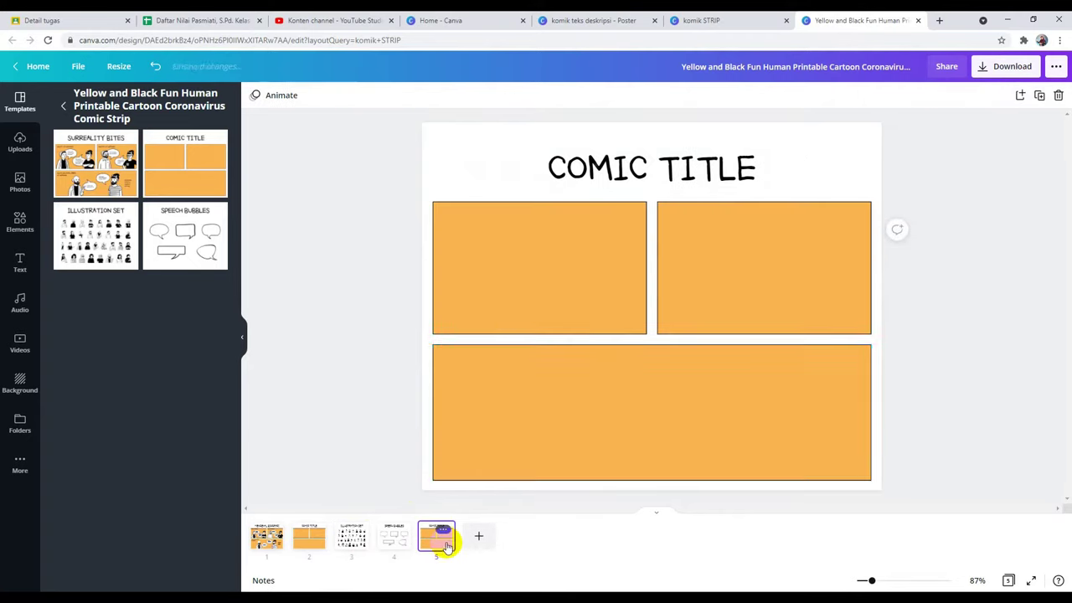
right_click(488, 269)
left_click(533, 306)
left_click_drag(480, 243, 492, 268)
left_click_drag(506, 228, 474, 298)
mouse_move(487, 253)
left_mouse_down()
mouse_move(503, 216)
mouse_move(496, 239)
left_mouse_up()
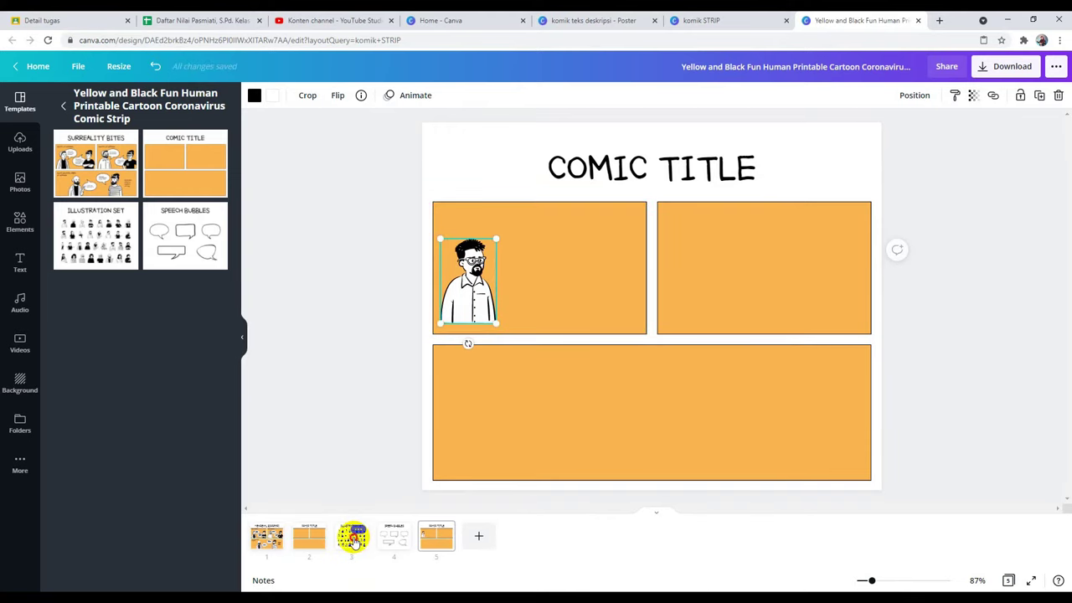
Copy the dark-clothed figure at the end of the last row of the illustration set on page 3
left_click(353, 536)
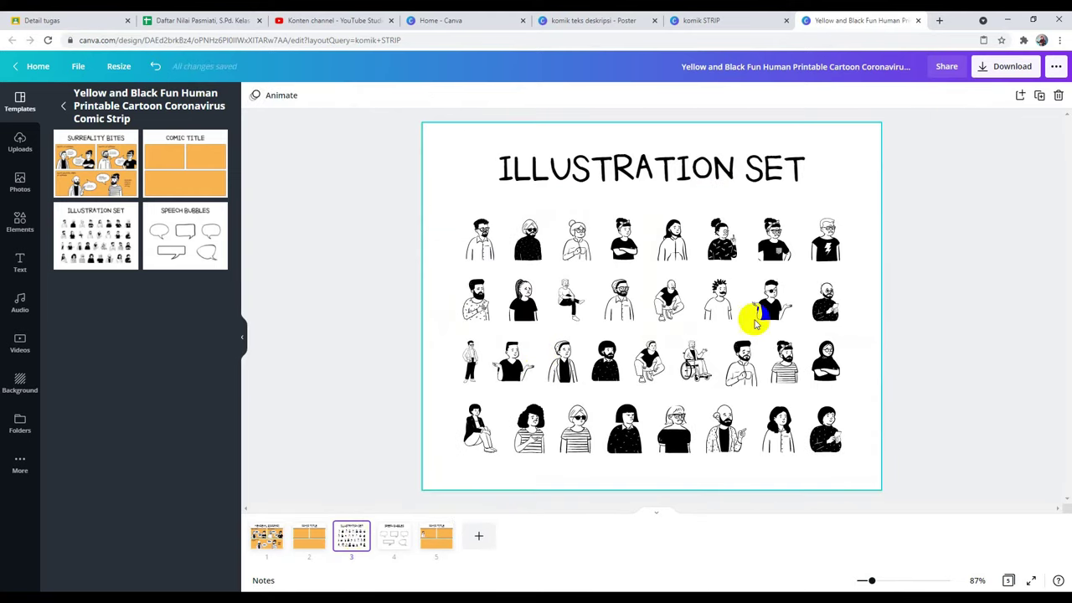
left_click(833, 429)
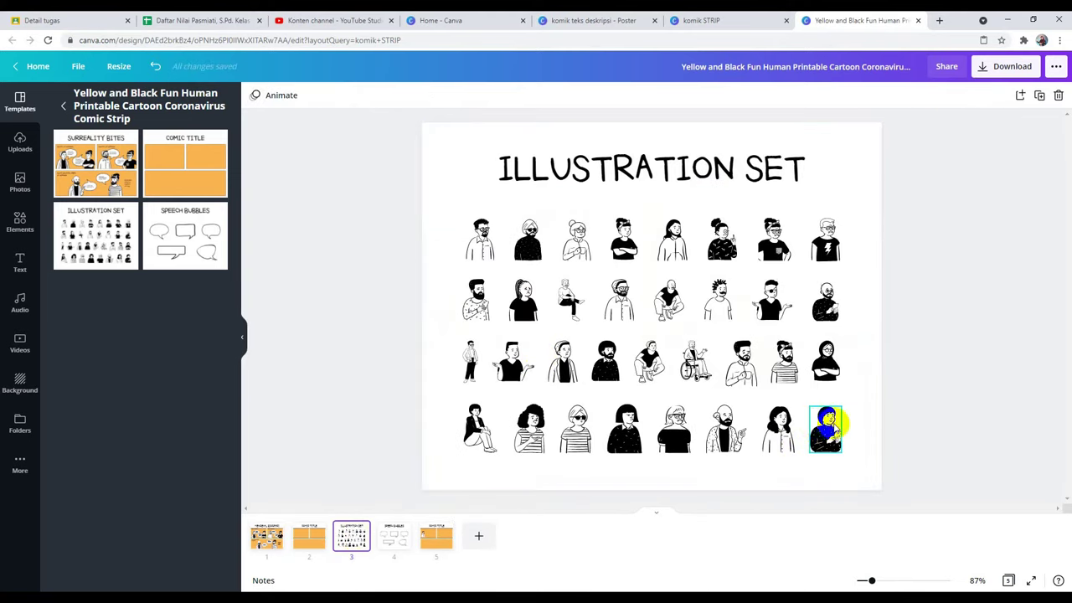
left_click(834, 430)
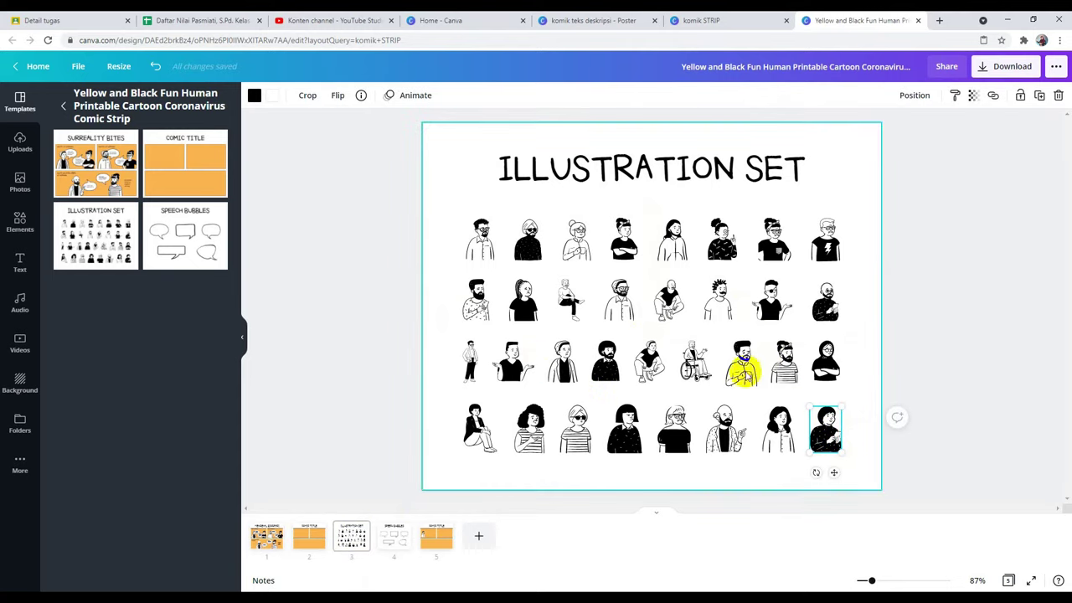
right_click(834, 427)
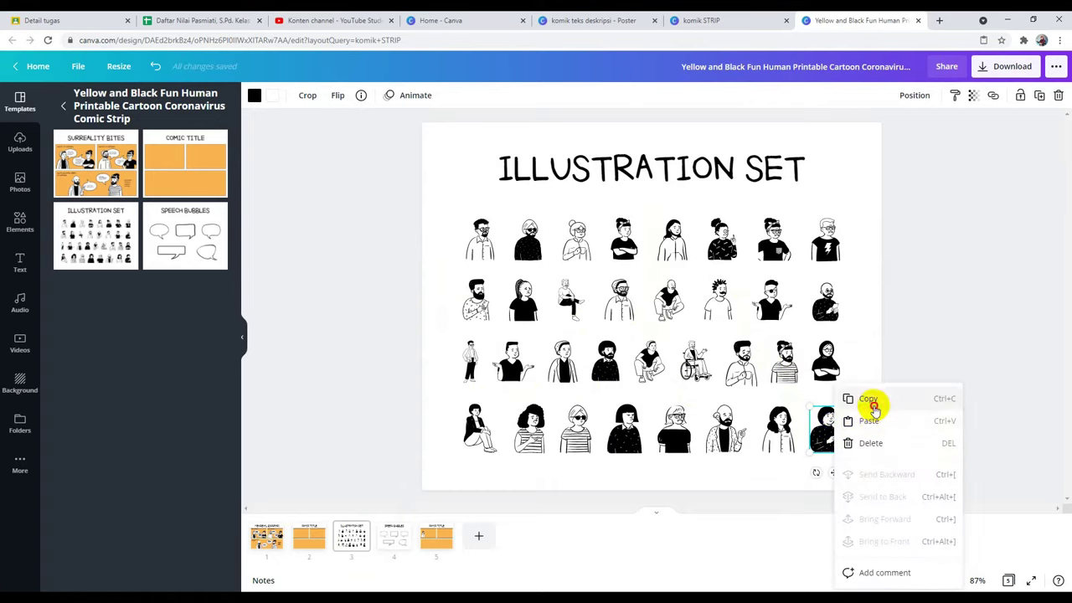
left_click(868, 403)
Paste the dark-clothed figure onto page 5 and move it into the right half of the first comic panel
left_click(315, 550)
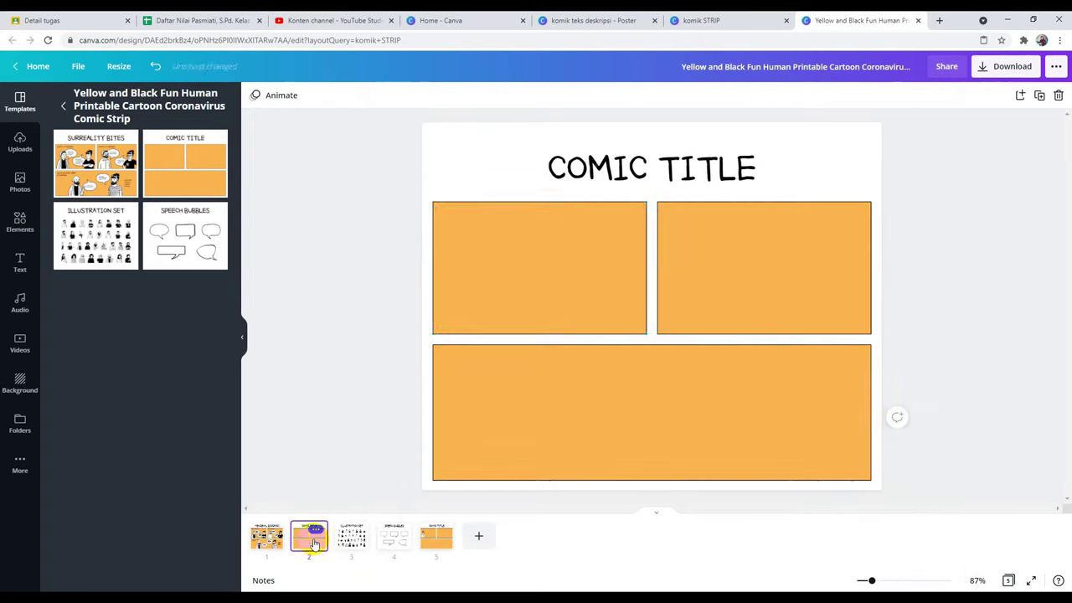
left_click(442, 529)
key("ctrl+v")
right_click(555, 251)
left_click(575, 282)
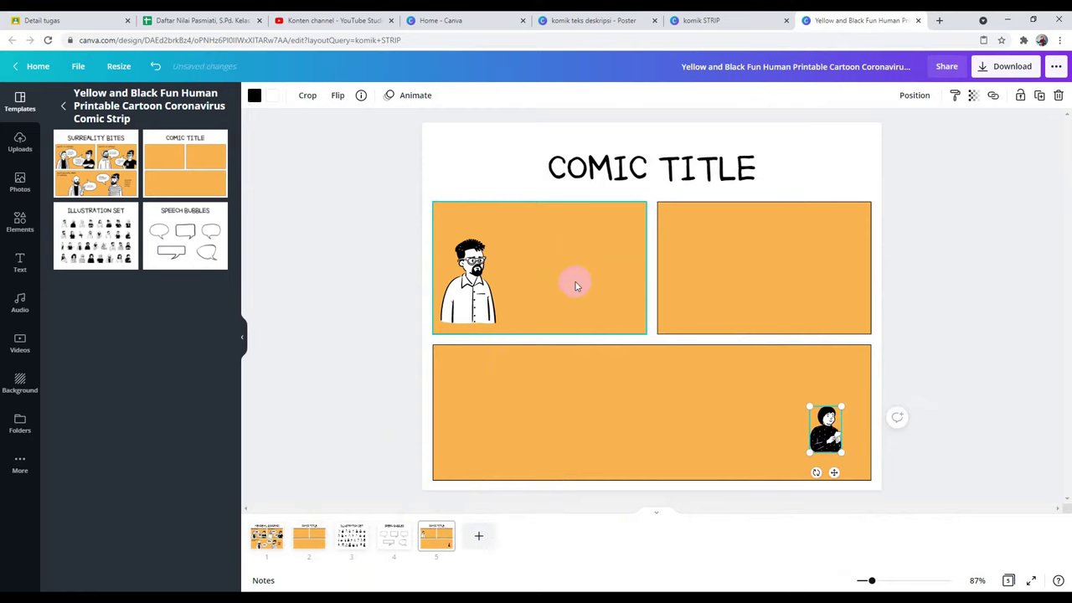
left_click_drag(836, 434, 602, 285)
Flip the dark-clothed figure horizontally to face the bearded man and enlarge it to about his height
left_click(327, 99)
left_click(672, 292)
left_click(611, 275)
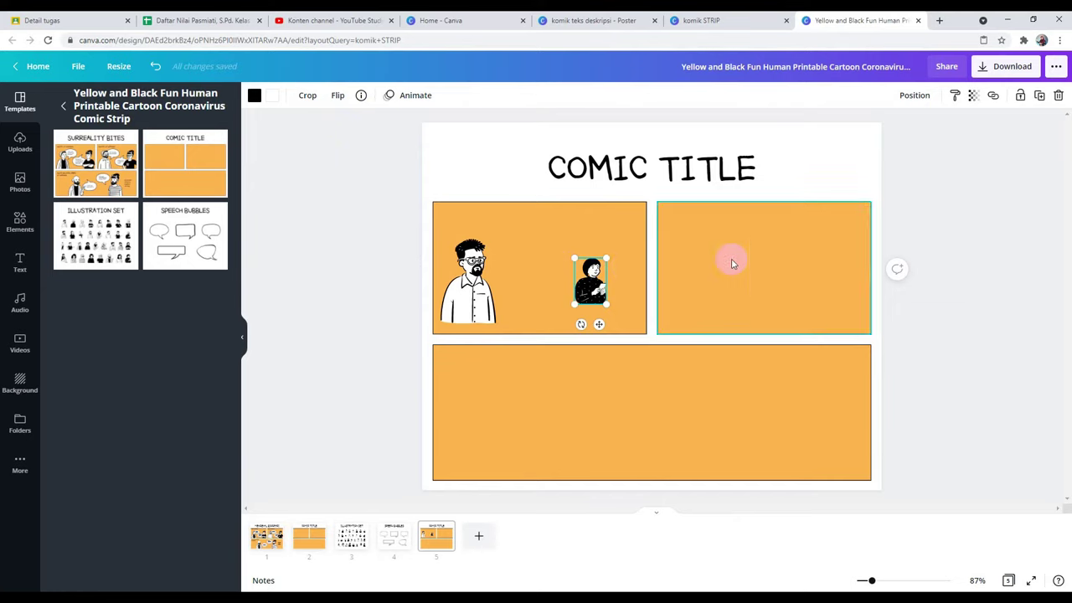
left_click(337, 94)
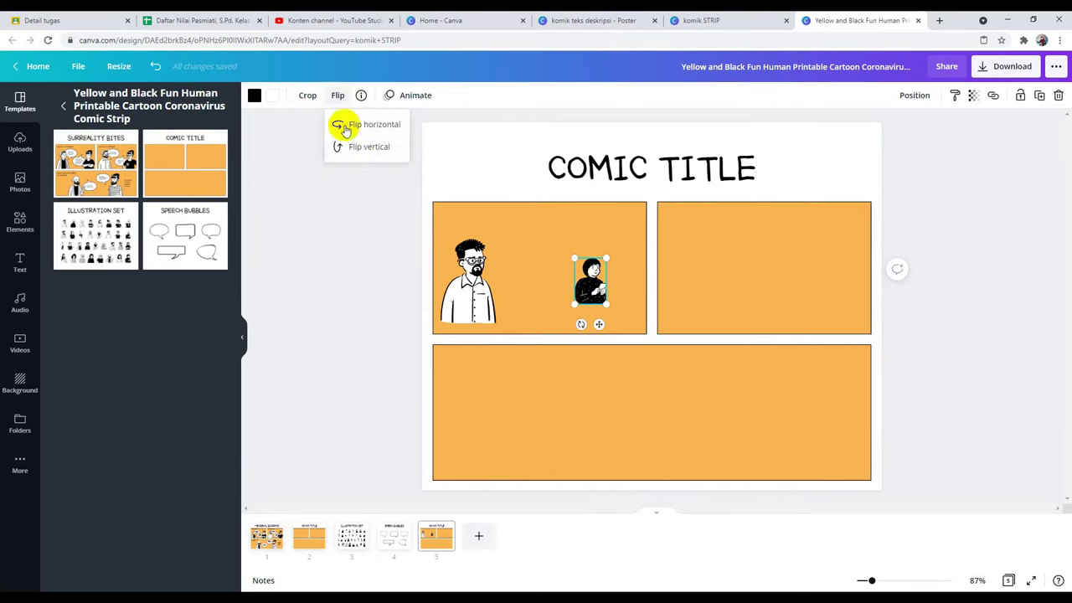
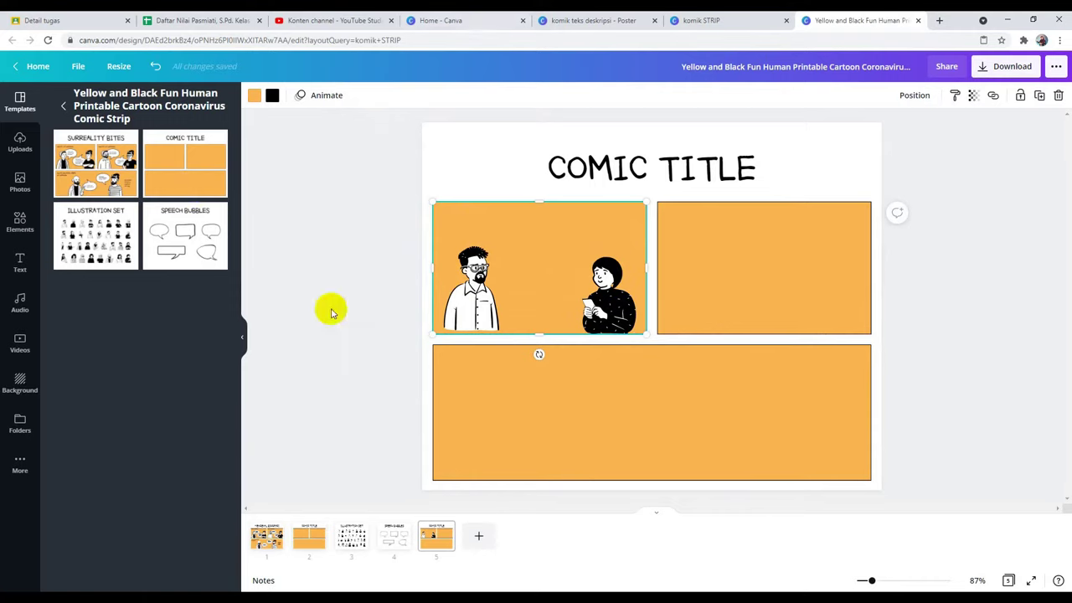
left_click(176, 241)
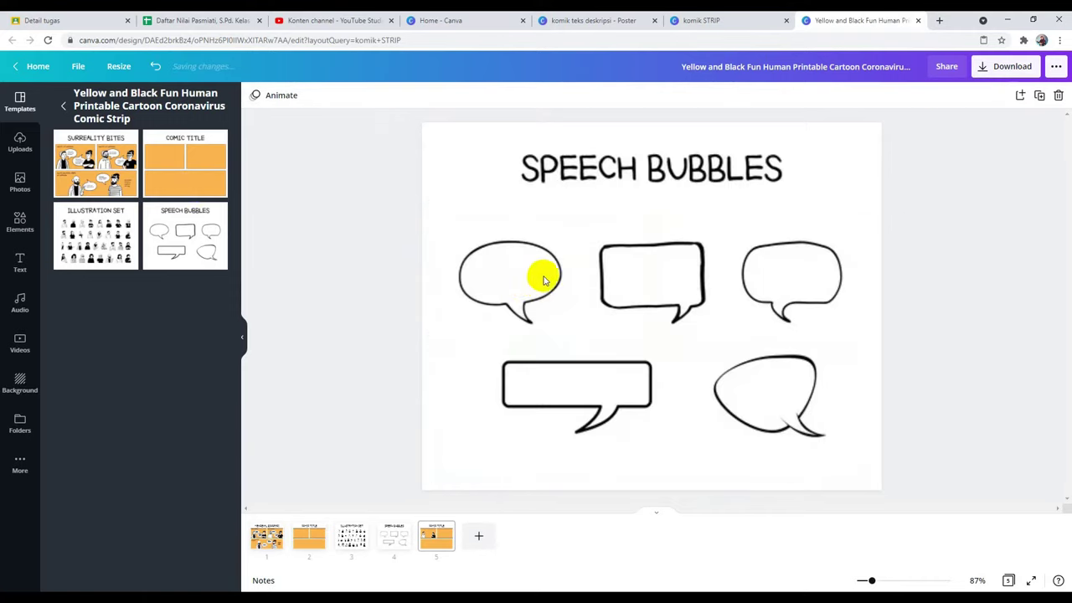
right_click(543, 281)
left_click(534, 297)
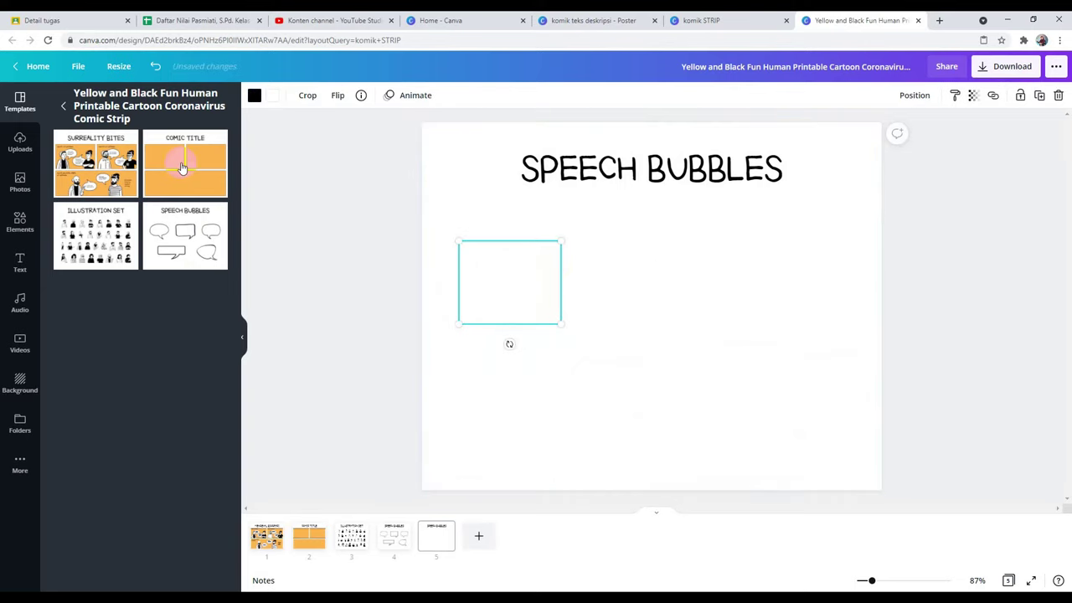
key("ctrl+z")
left_click(430, 543)
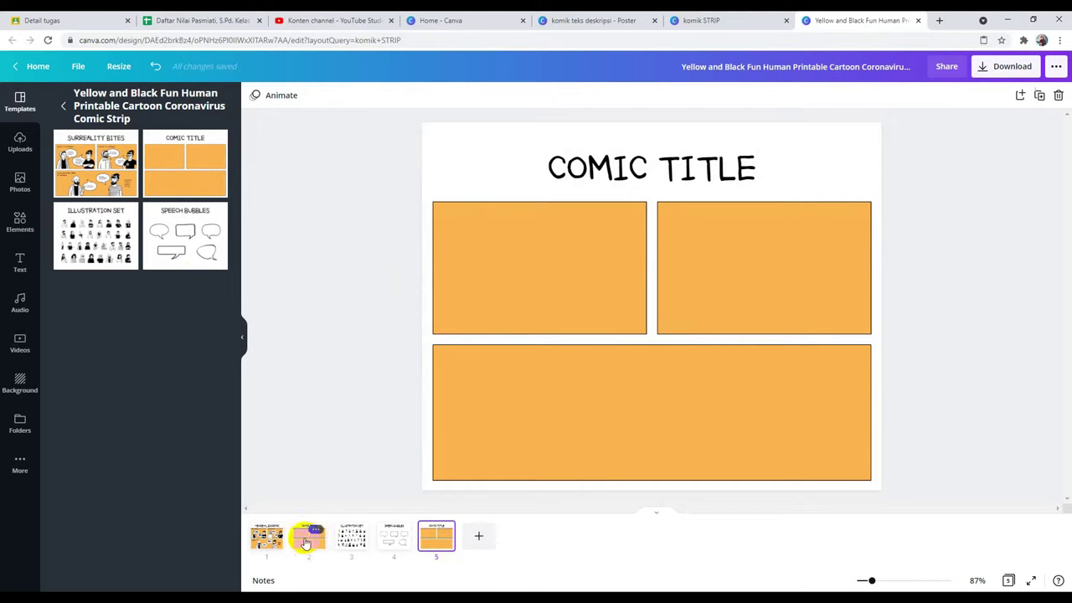
left_click(420, 543)
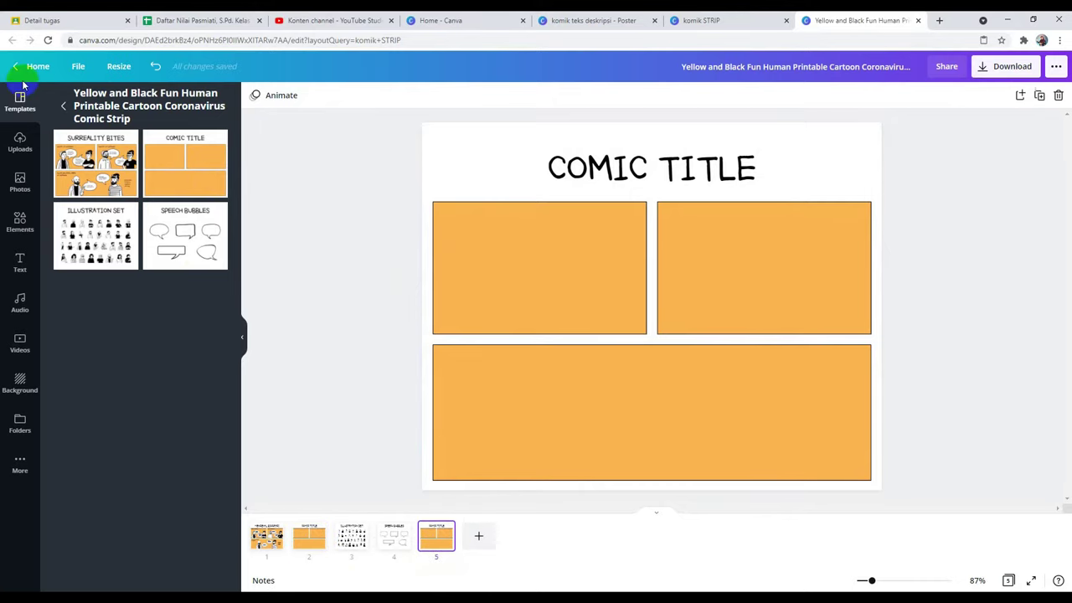
left_click(155, 67)
left_click(155, 67)
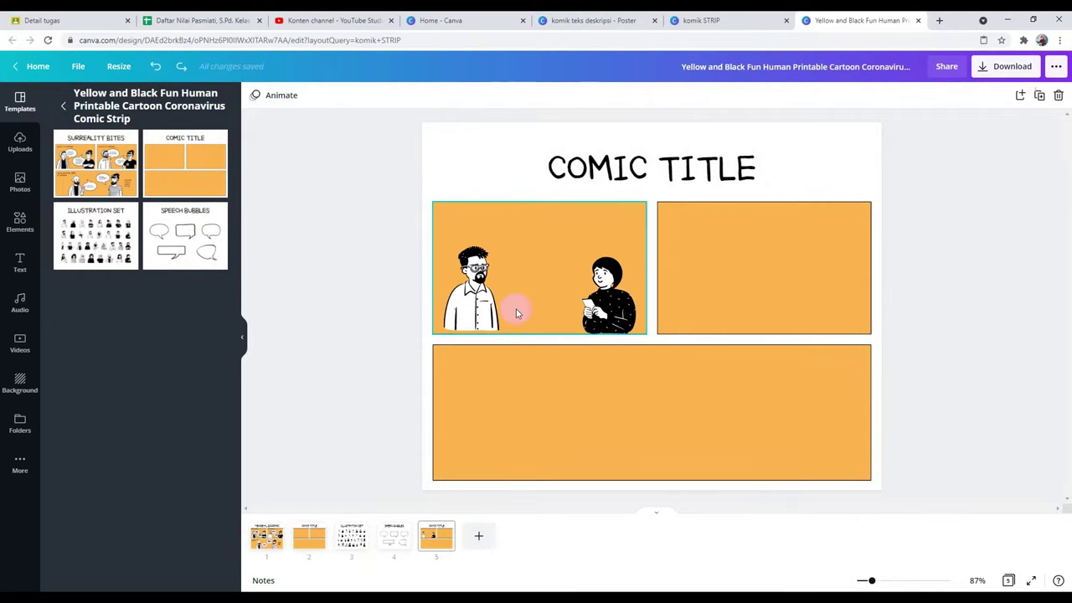
Copy the oval speech bubble, the first one in the upper row on page 4
left_click(404, 542)
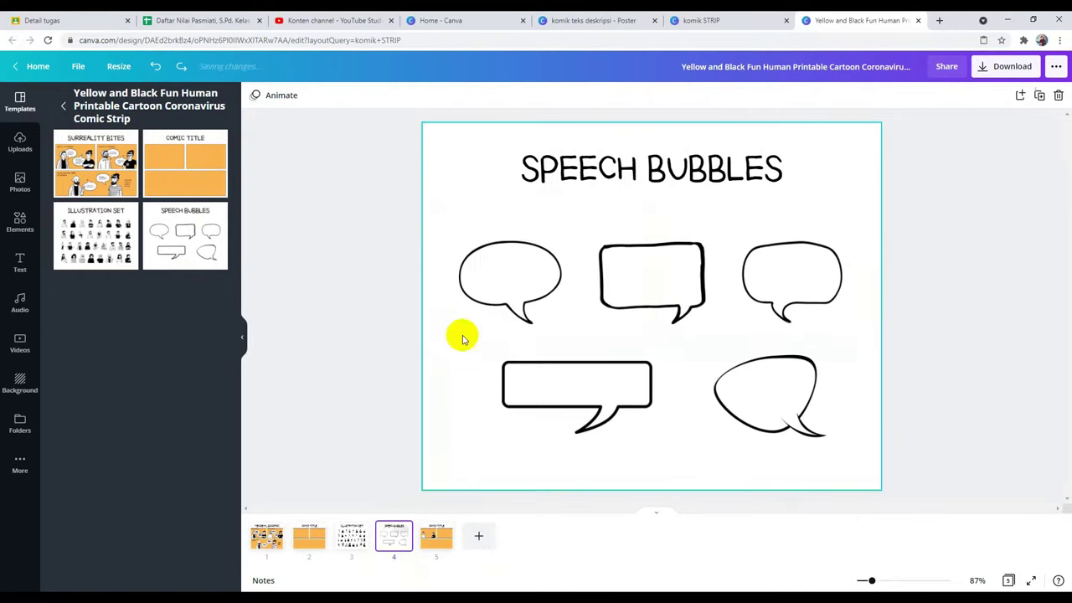
left_click(485, 292)
right_click(489, 293)
left_click(519, 310)
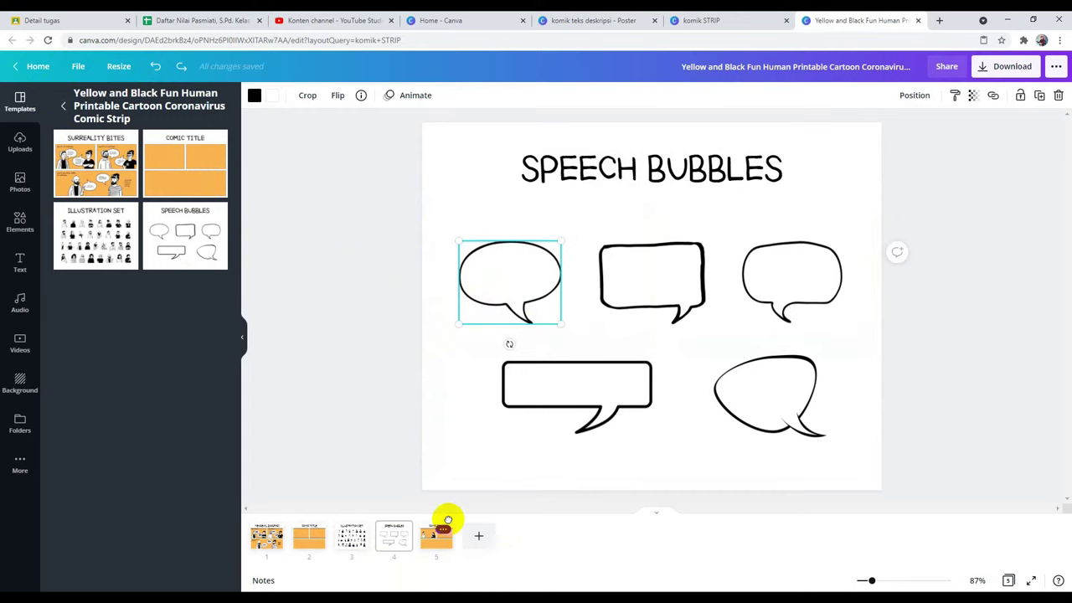
Paste the oval speech bubble onto page 5, then shrink and place it above the bearded man's head
left_click(442, 521)
left_click(433, 534)
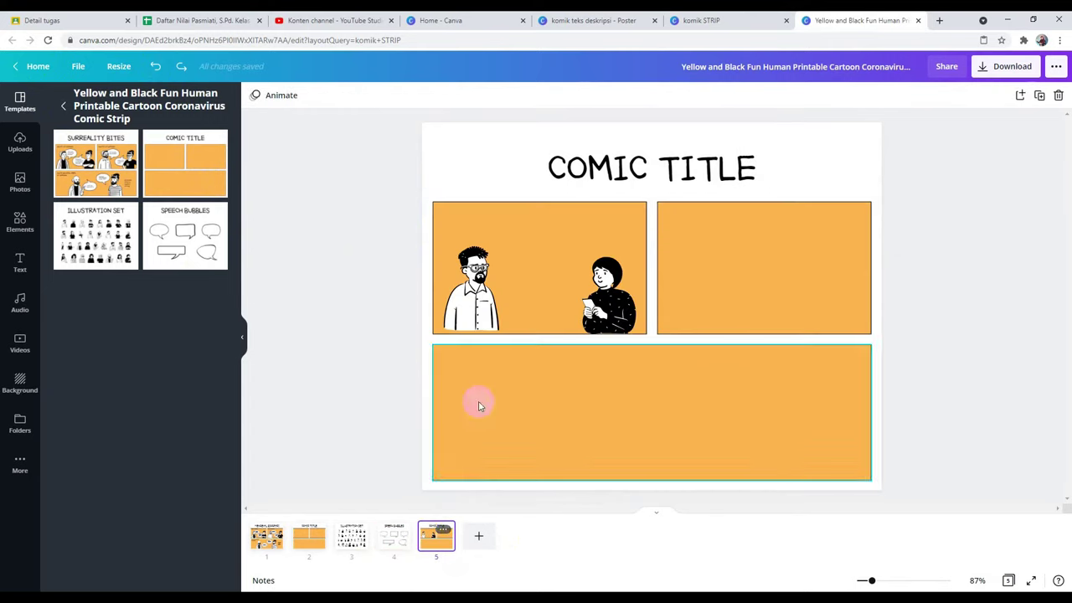
left_click(497, 240)
right_click(501, 244)
left_click(533, 280)
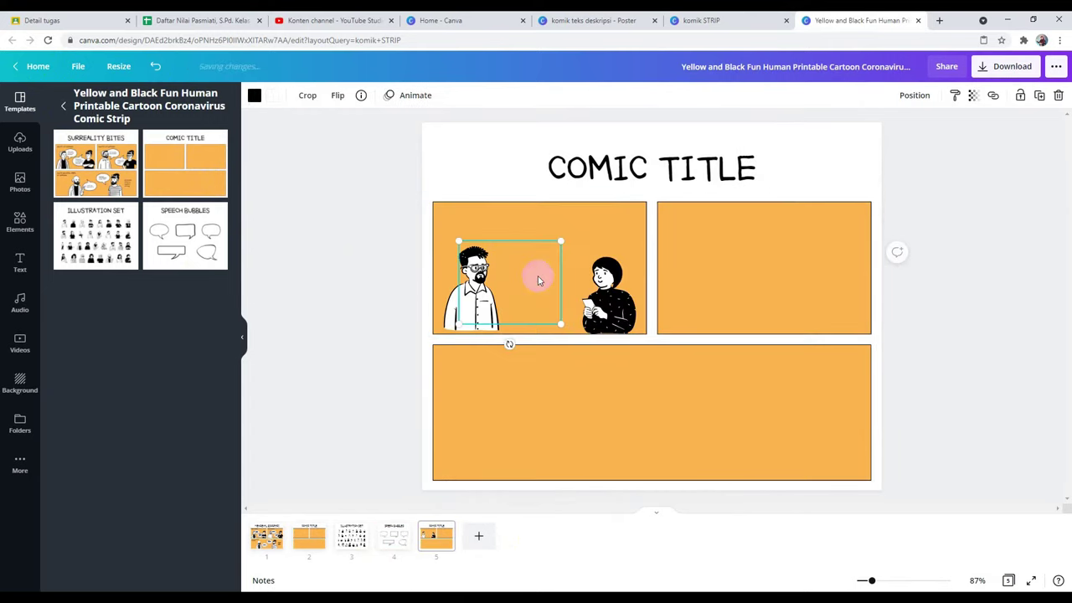
left_click_drag(560, 241, 519, 259)
left_click_drag(492, 289, 500, 229)
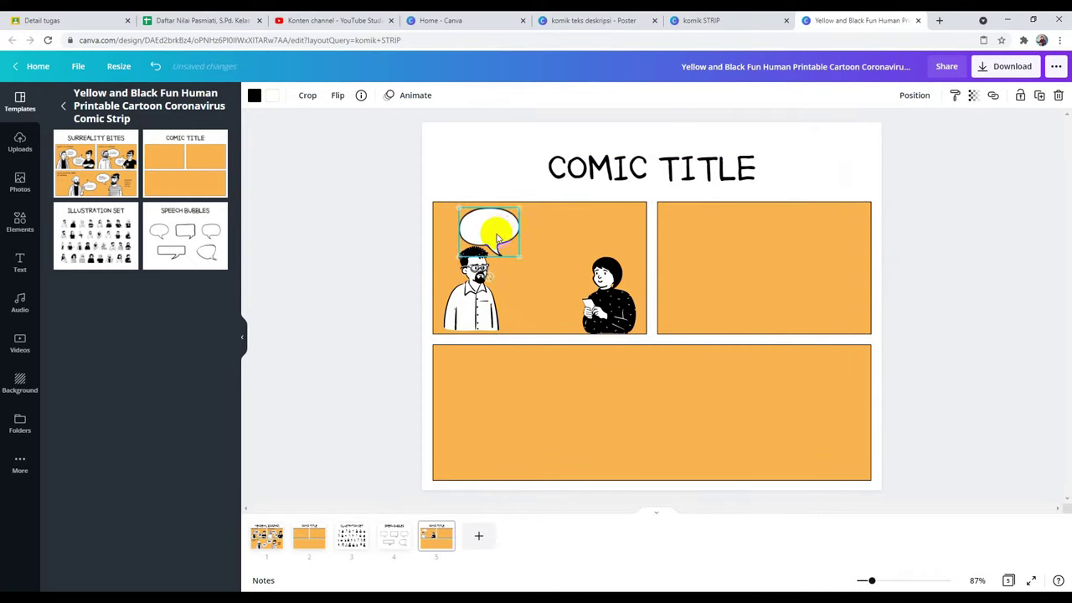
right_click(494, 232)
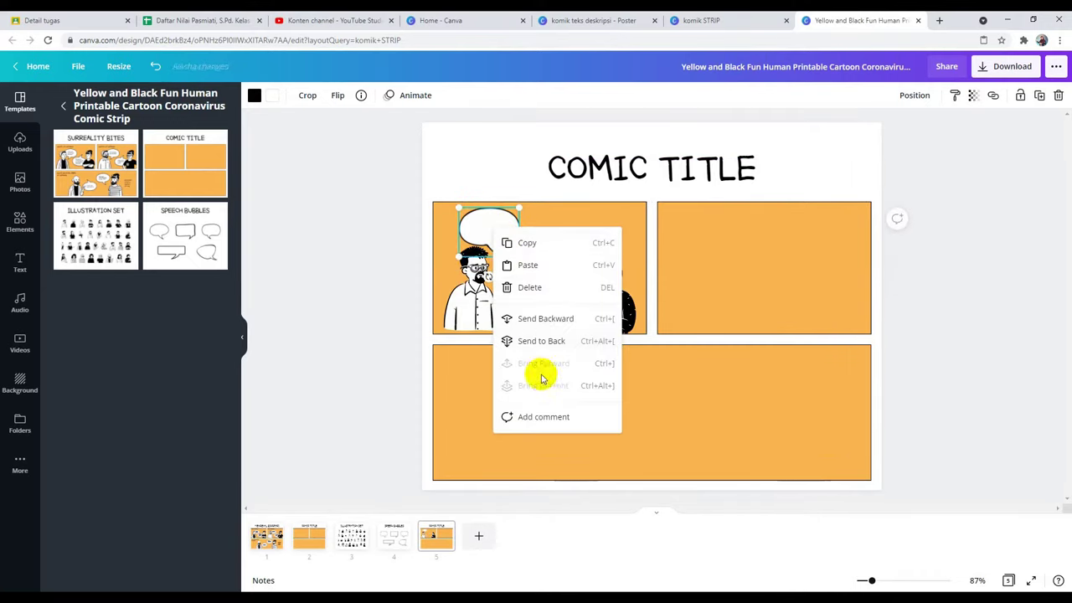
left_click(542, 417)
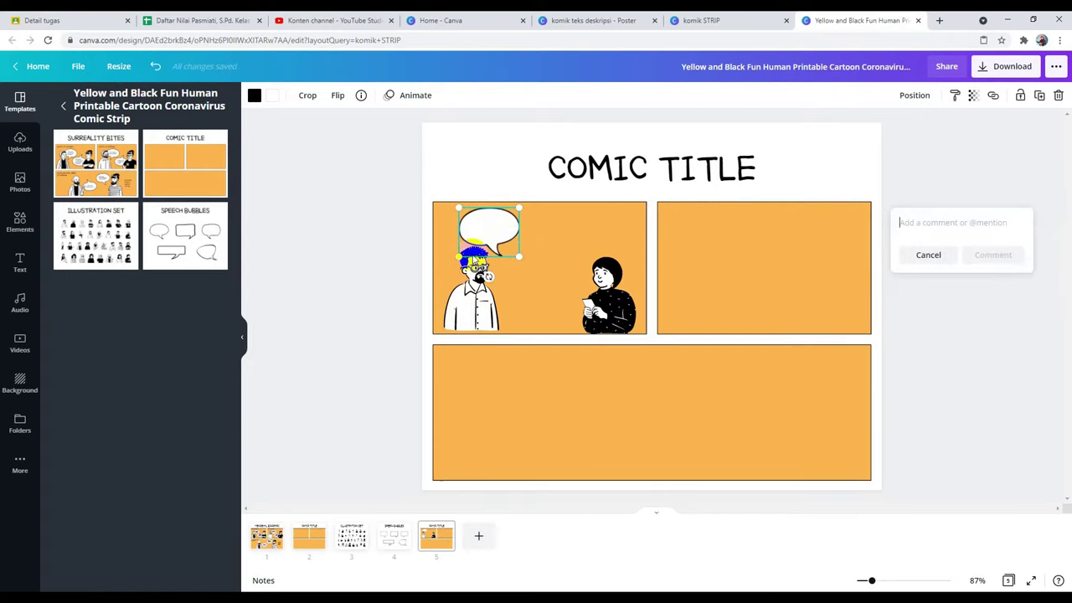
left_click(490, 226)
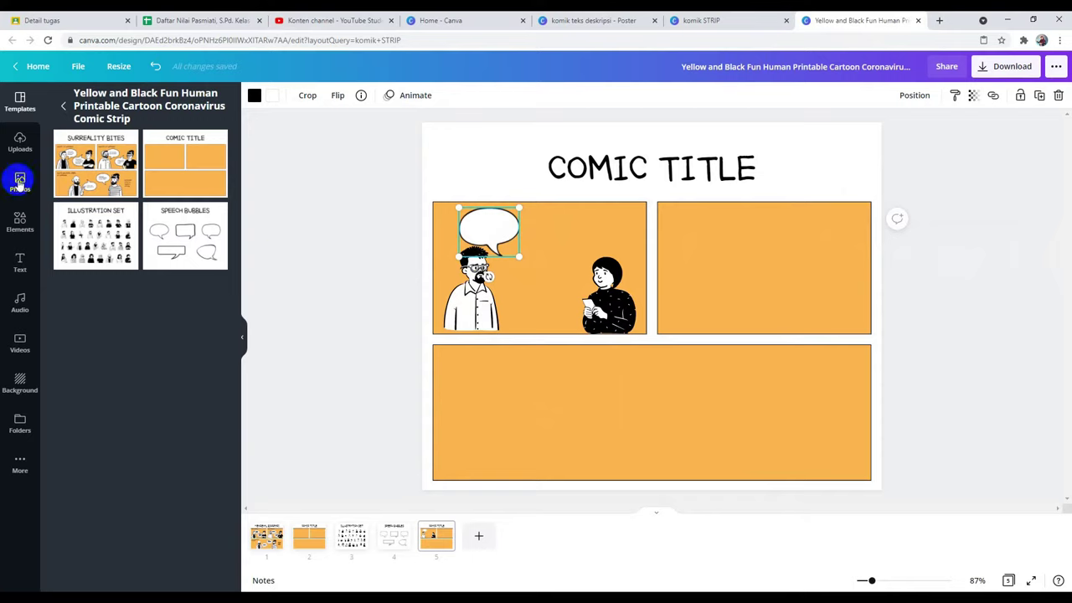
Try adding a subheading text box for the speech bubble and clear its placeholder text
left_click(20, 265)
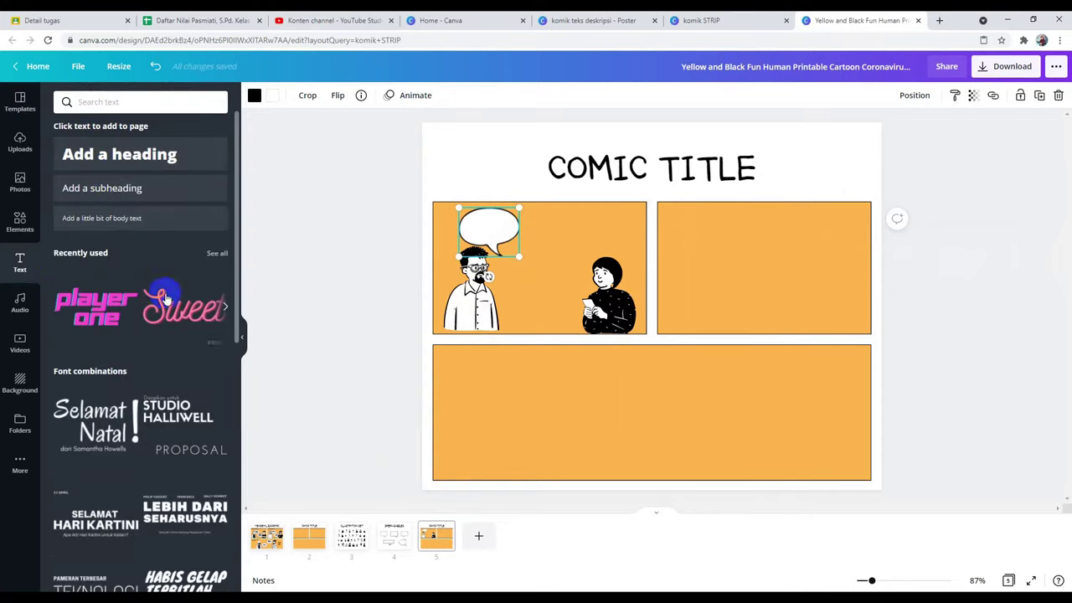
left_click(99, 206)
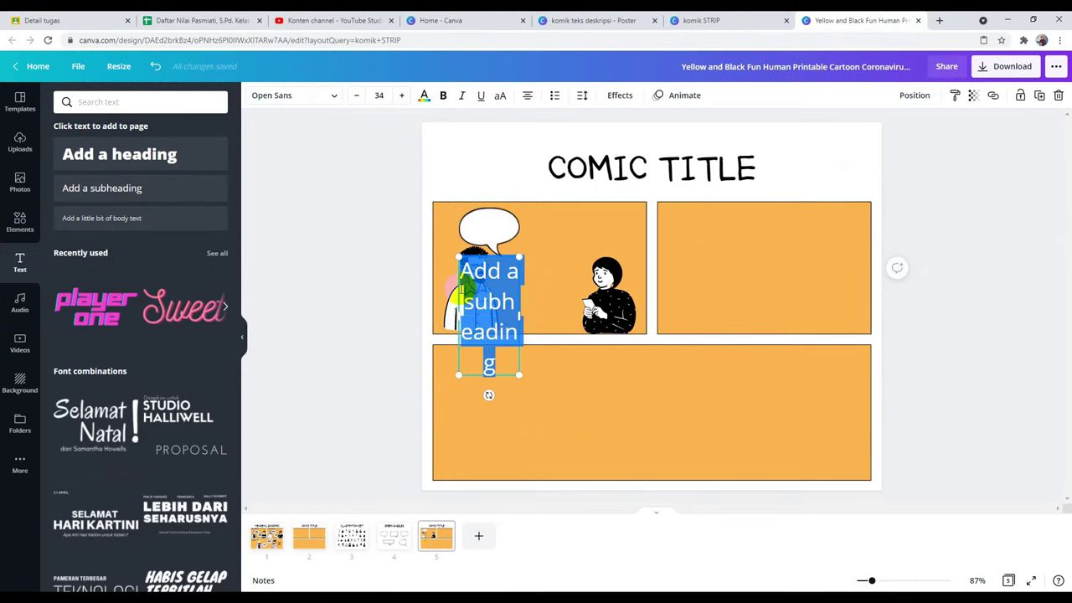
key("BackSpace")
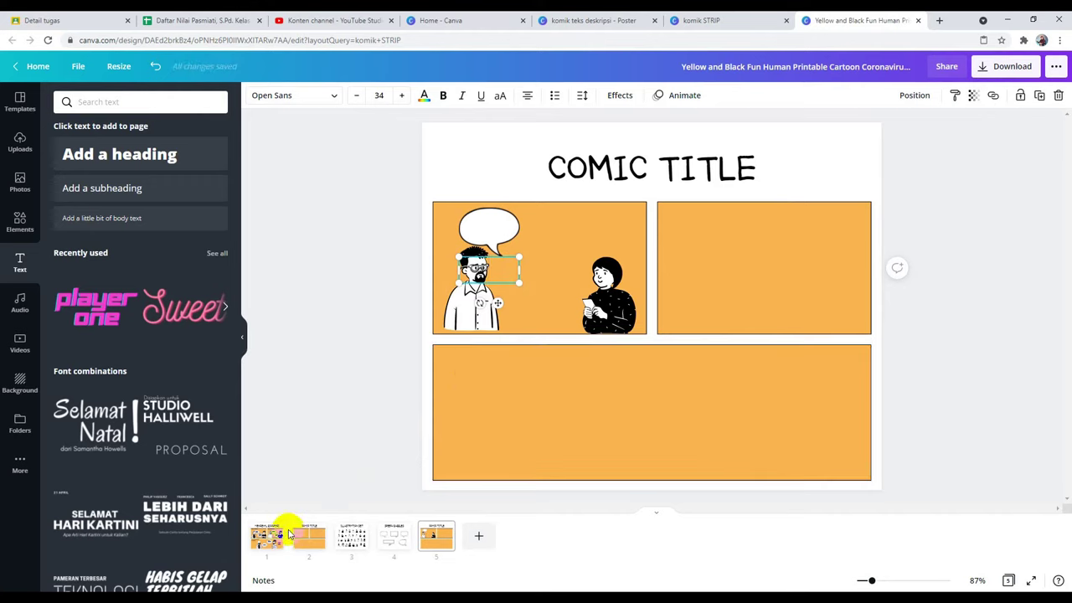
Copy the dialogue text from the first speech bubble in the "MONTH 1 OF LOCKDOWN" panel on page 1
left_click(276, 540)
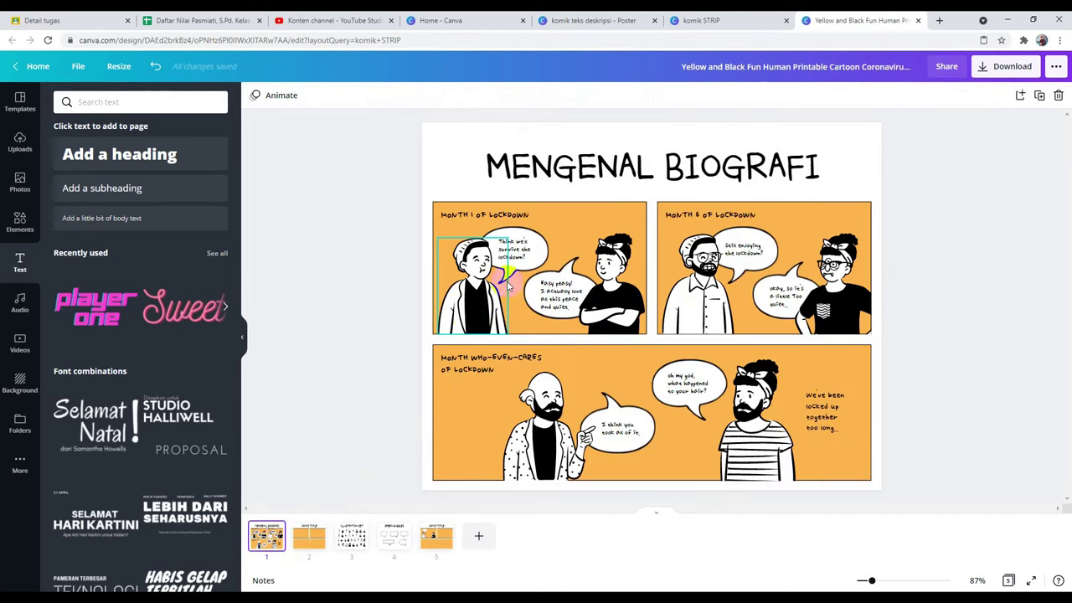
left_click(512, 244)
right_click(517, 248)
left_click(548, 261)
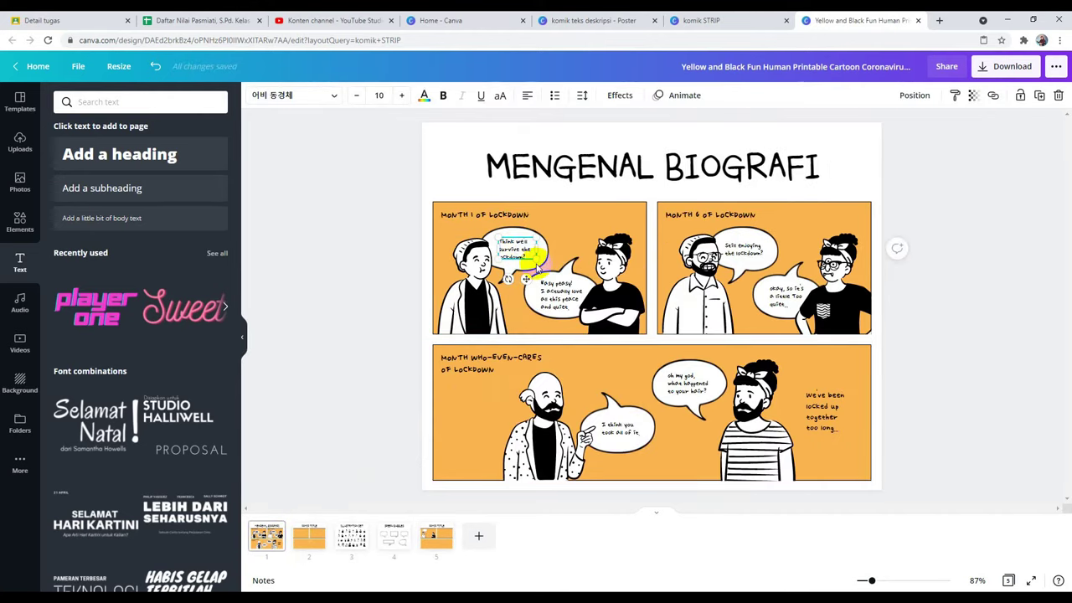
Paste the copied dialogue text into the first comic panel on page 5
left_click(432, 538)
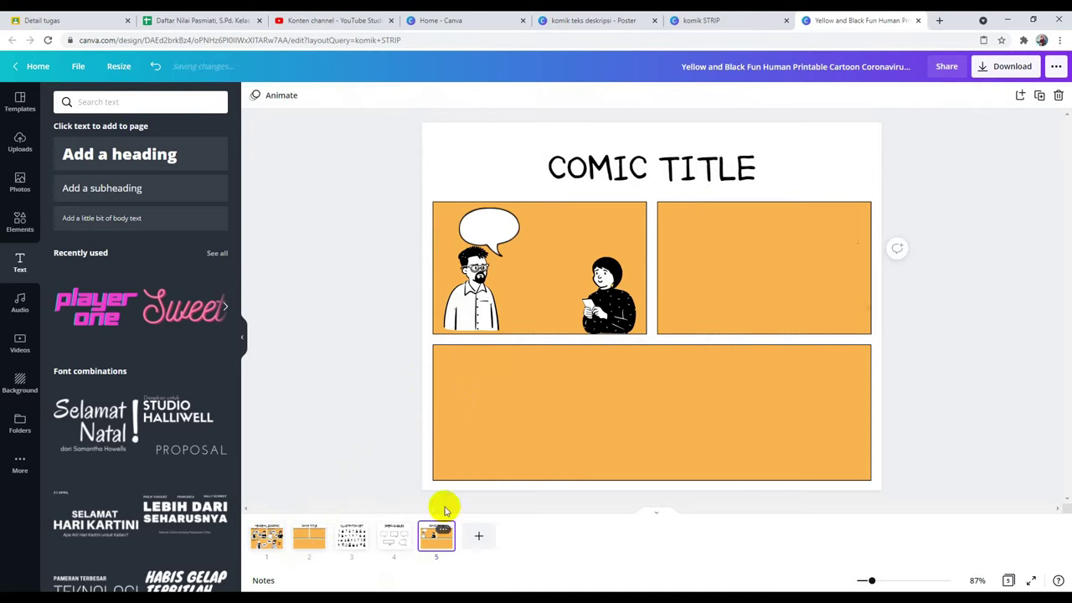
left_click(491, 223)
right_click(494, 224)
left_click(528, 259)
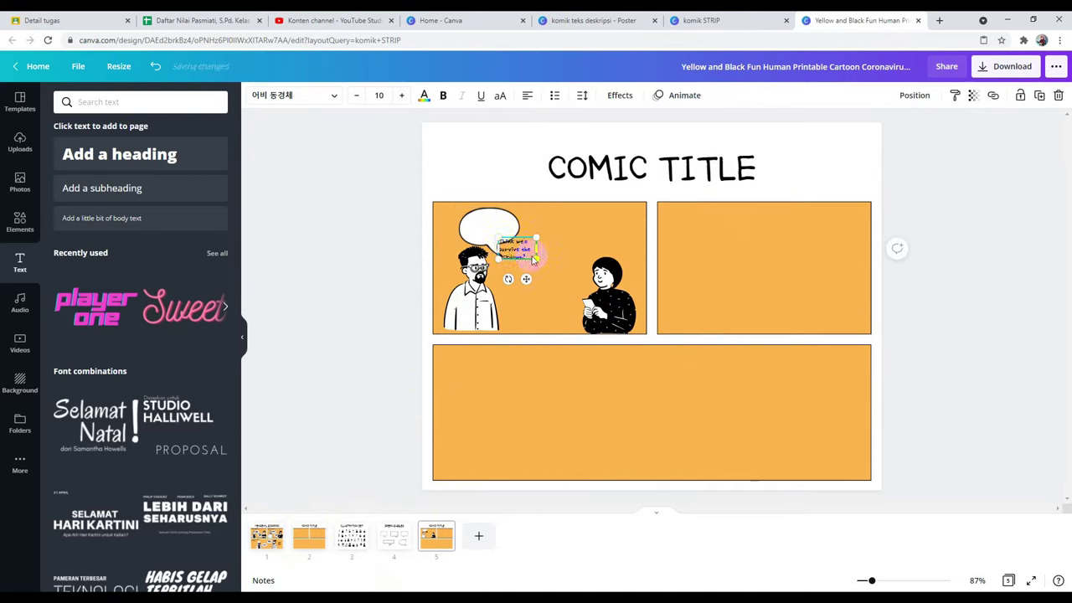
Place the dialogue text in the speech bubble, reword it as a "KAMU SEDANG APA" question addressed by name, and enlarge it to size 15.5
left_click_drag(508, 248, 478, 225)
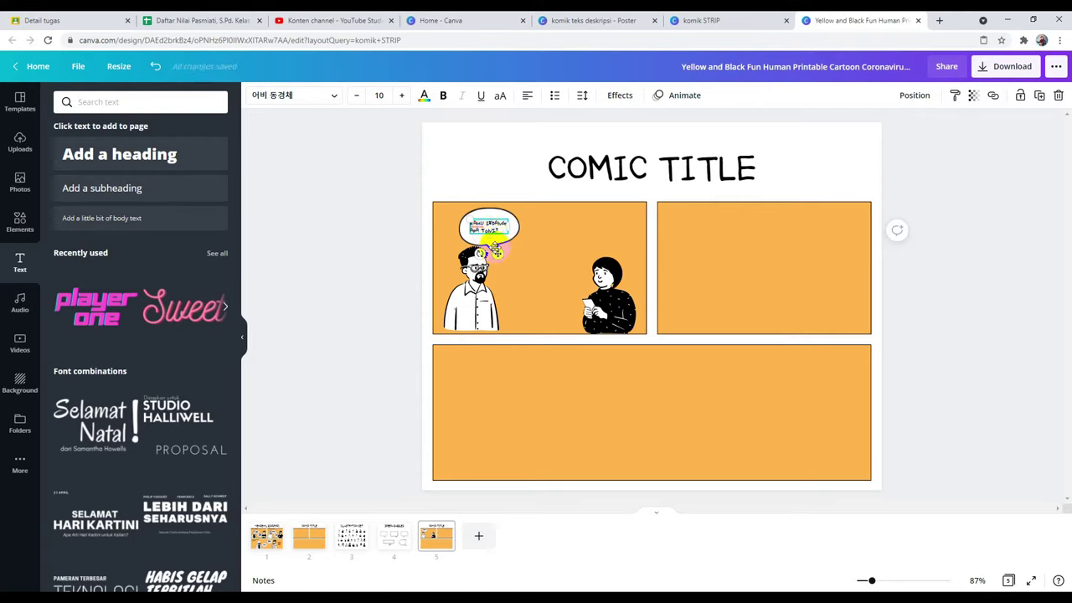
left_click_drag(507, 234, 523, 240)
left_click_drag(468, 216, 463, 213)
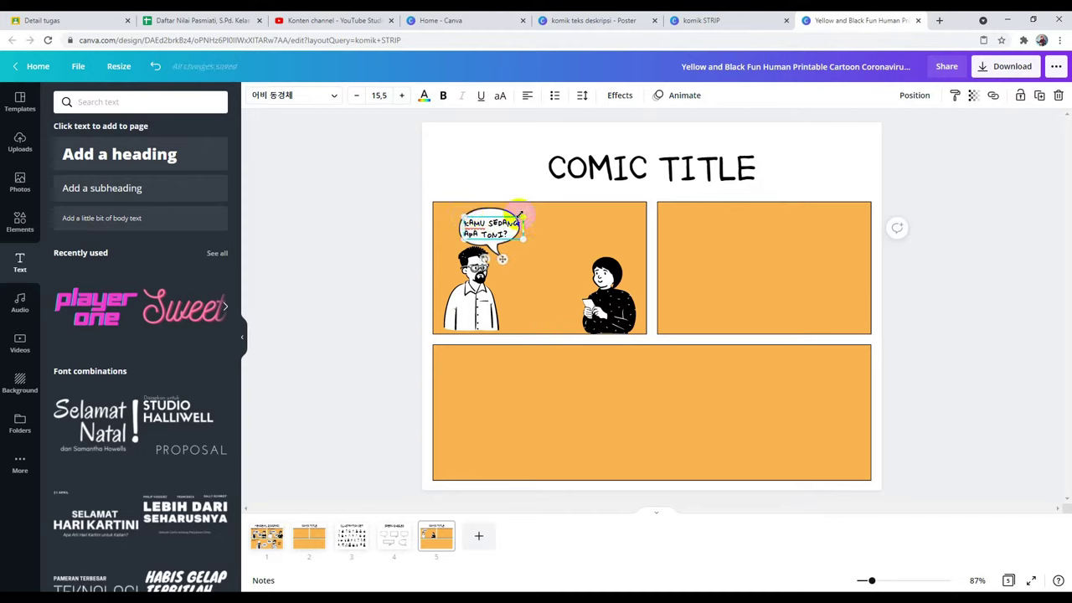
left_click(485, 251)
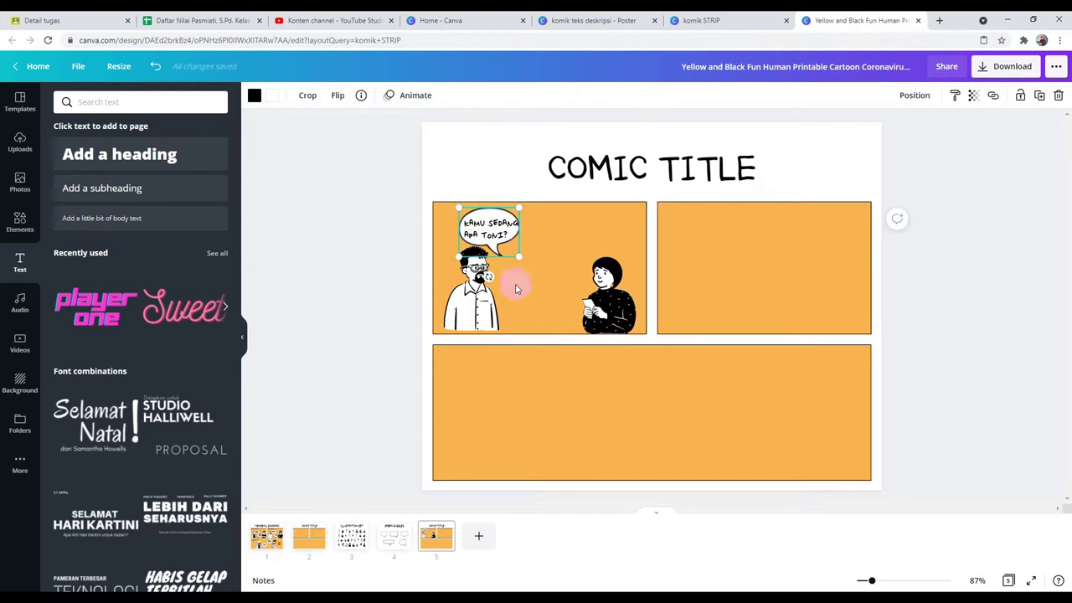
left_click(500, 209)
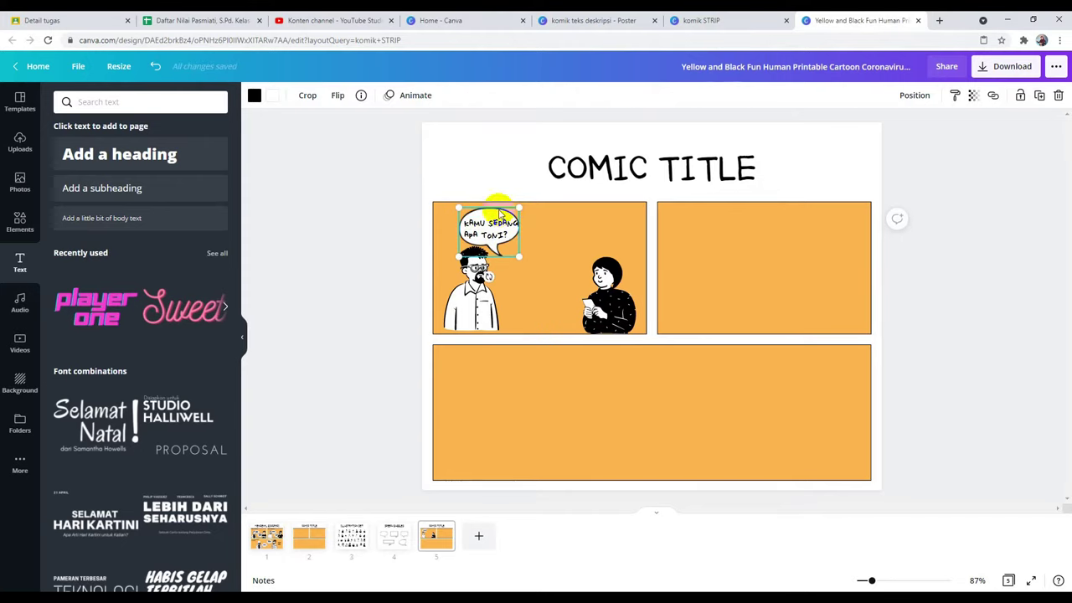
left_click(109, 270)
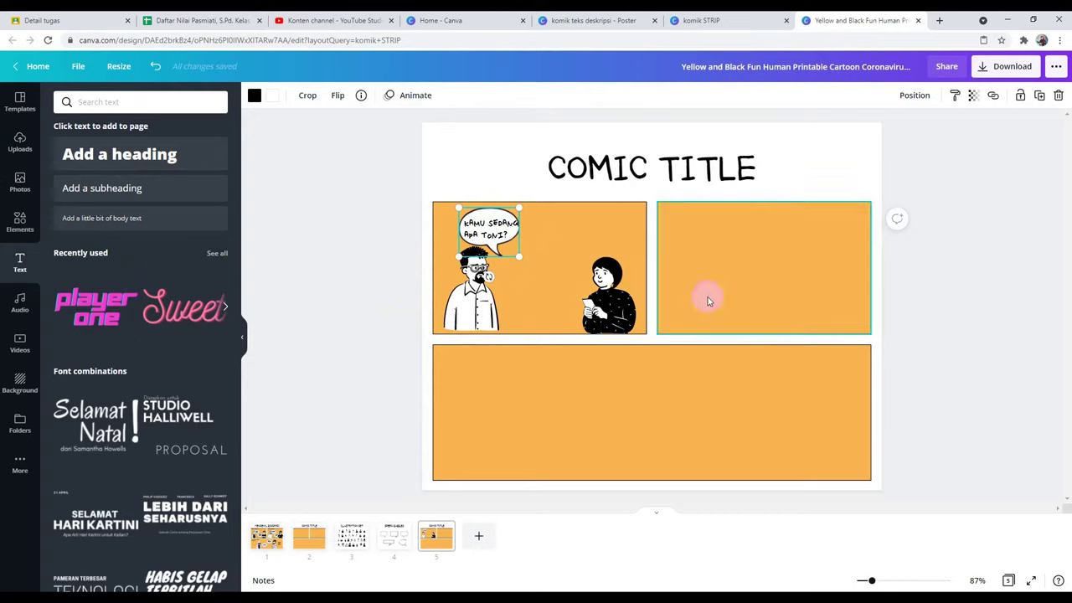
left_click(488, 314)
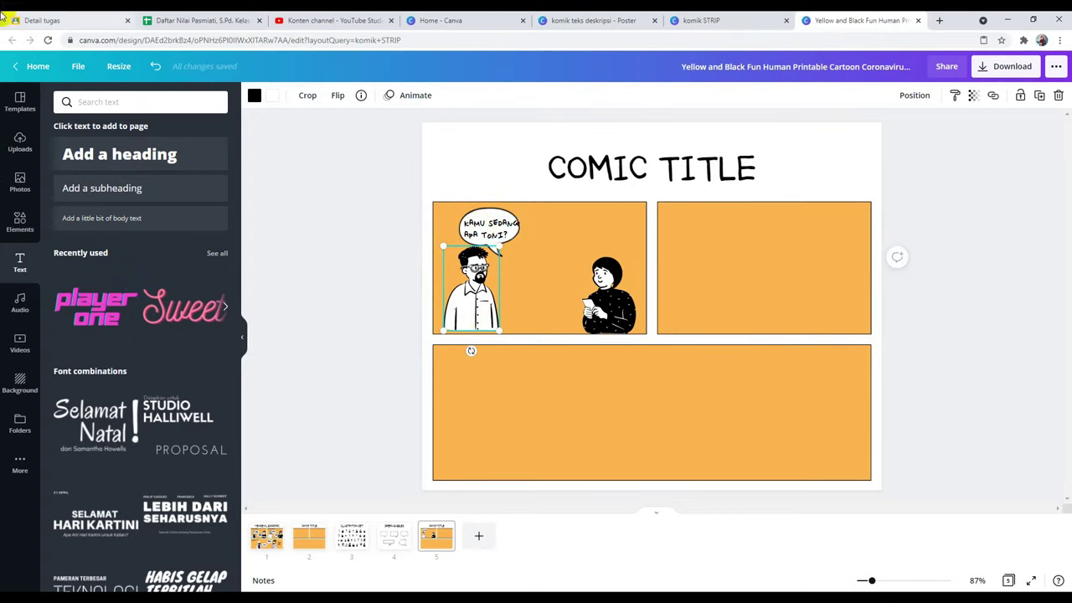
Search the elements library for "comic buble" graphics
left_click(24, 224)
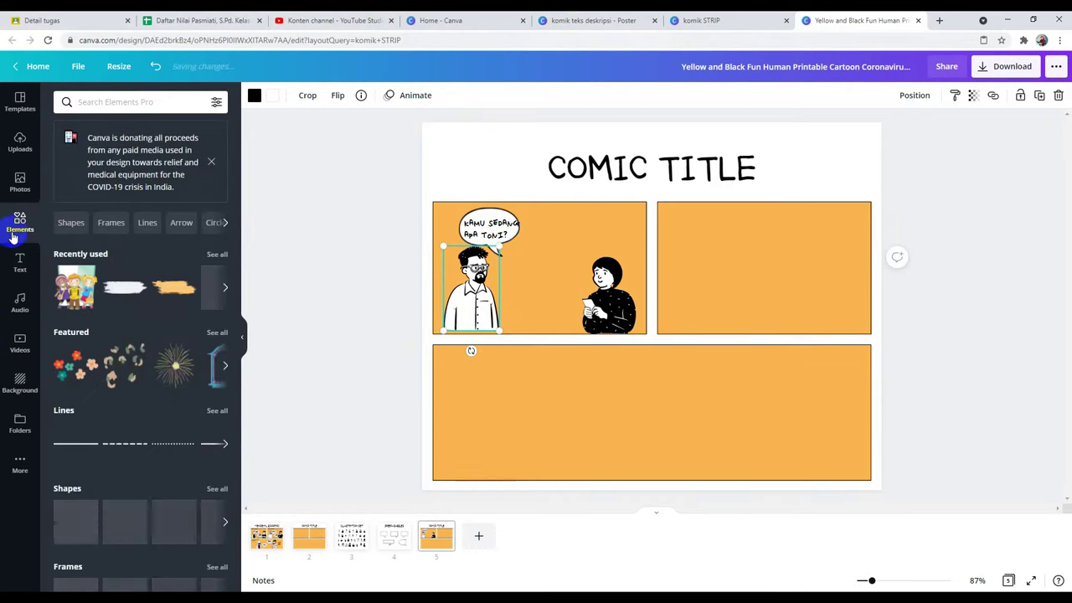
left_click(113, 101)
type("COMIC")
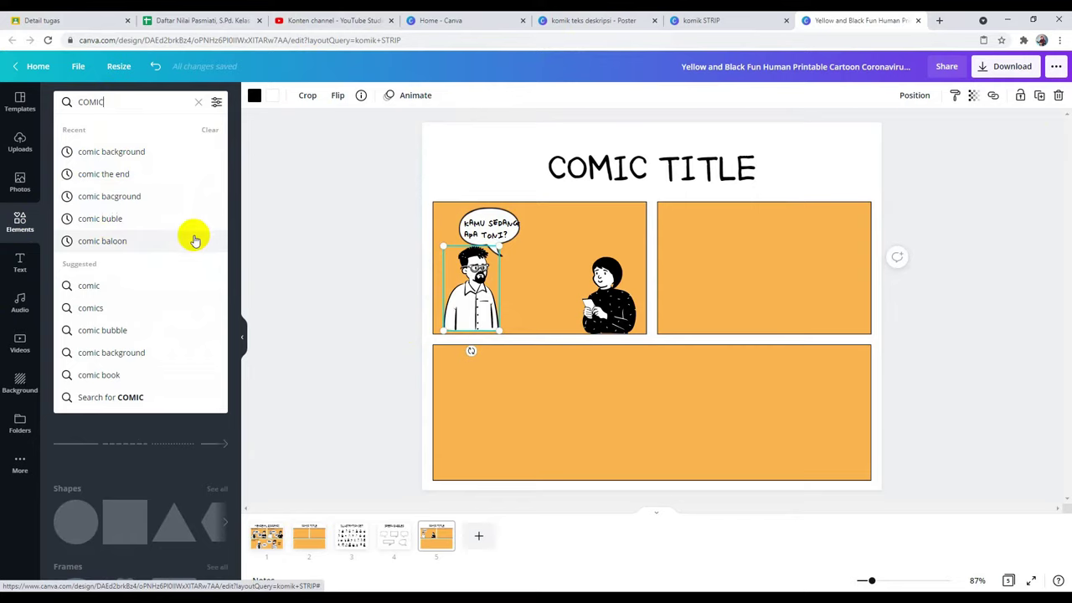
left_click(117, 218)
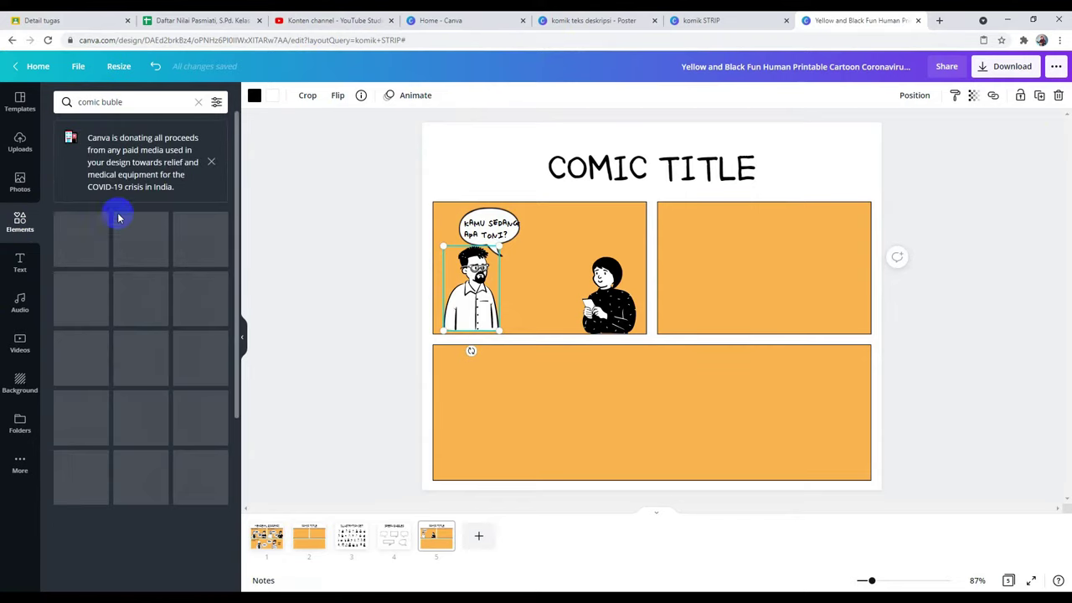
Browse the "comic buble" results to examine the available speech bubble shapes and comic graphics
scroll(143, 293, "down", 3)
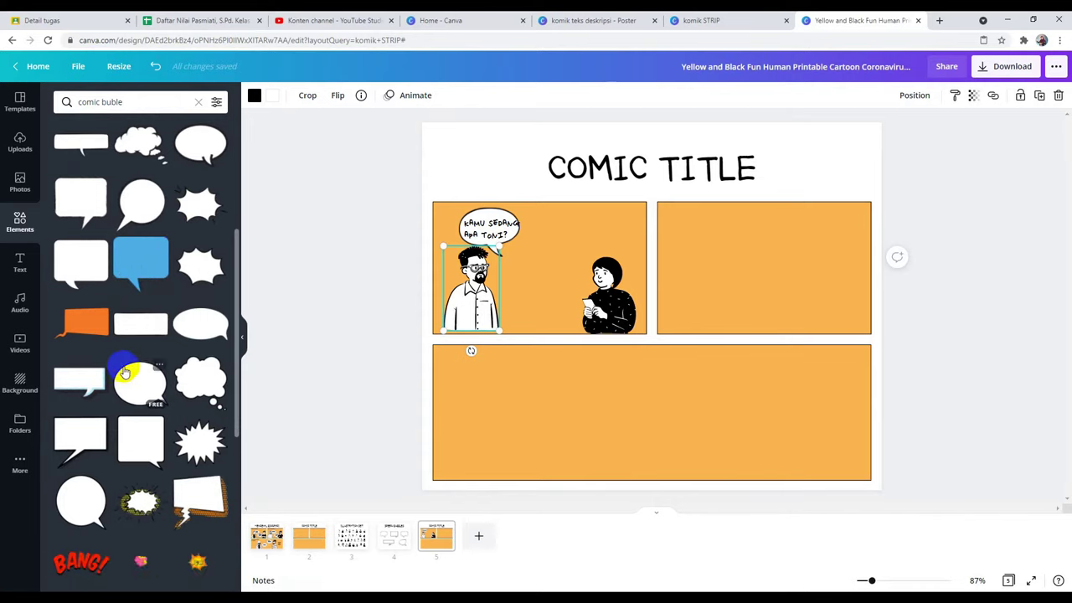
scroll(134, 371, "down", 4)
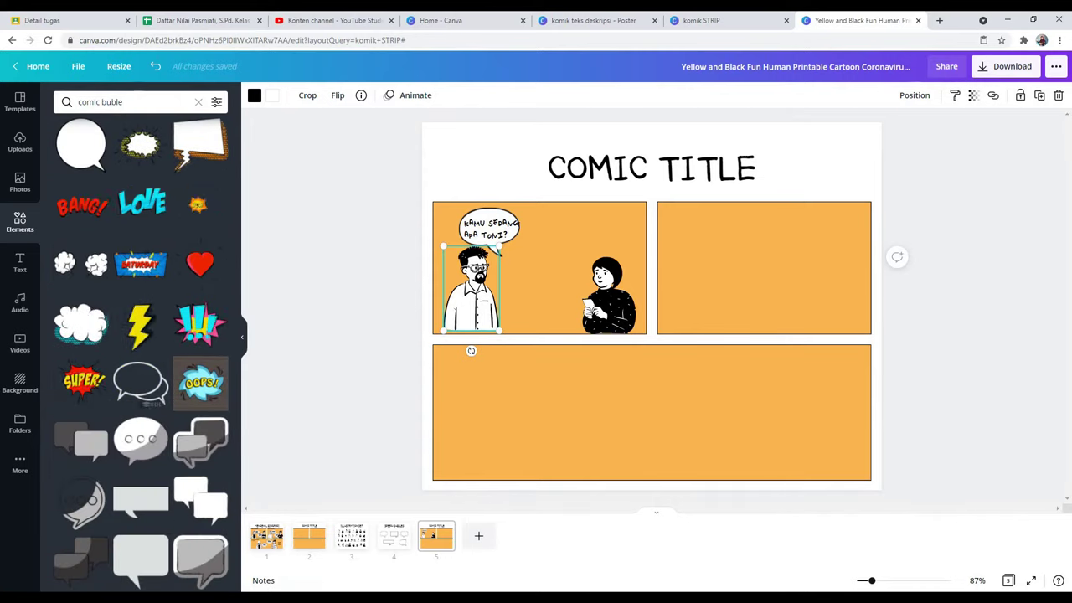
scroll(165, 460, "down", 3)
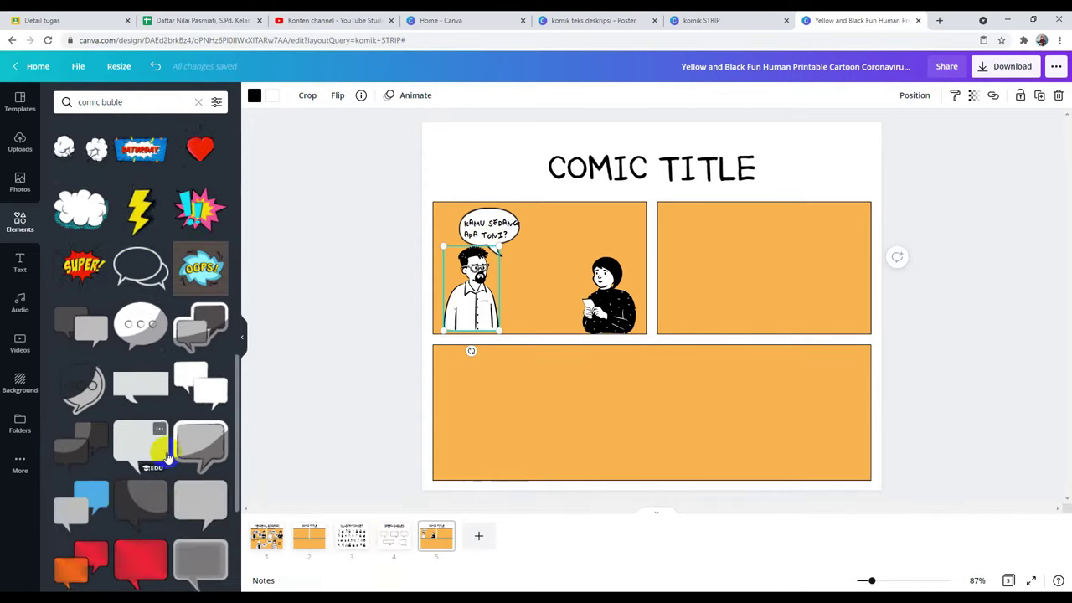
scroll(149, 406, "down", 7)
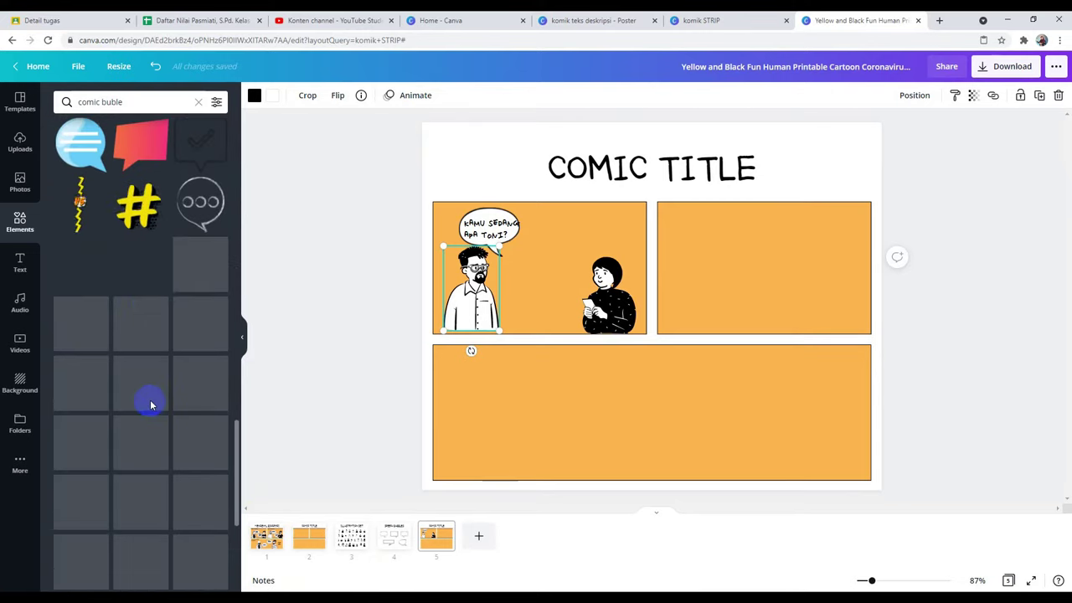
scroll(139, 399, "down", 10)
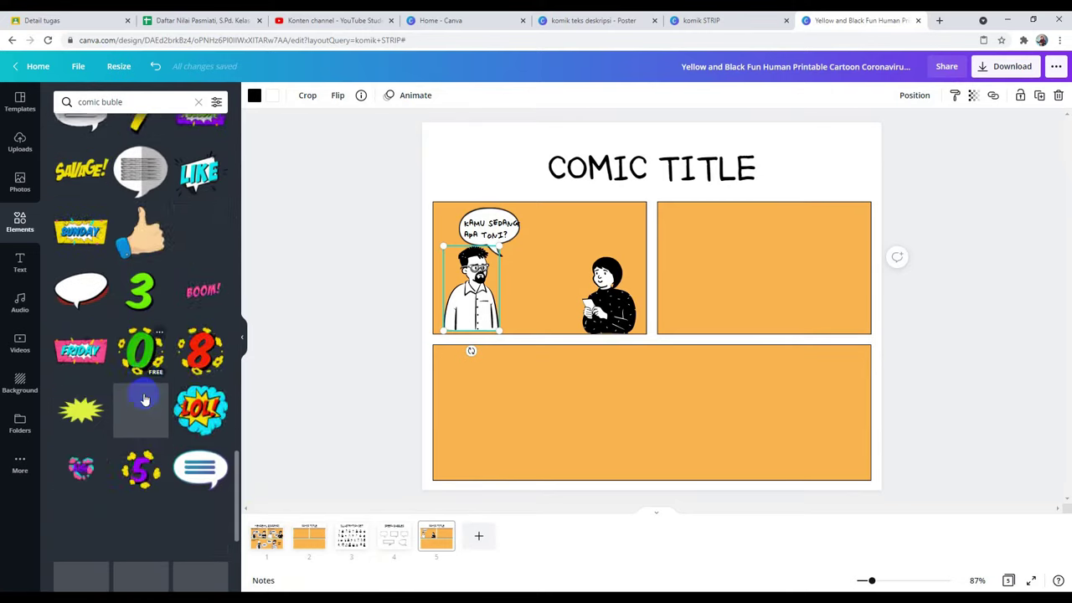
scroll(138, 395, "down", 3)
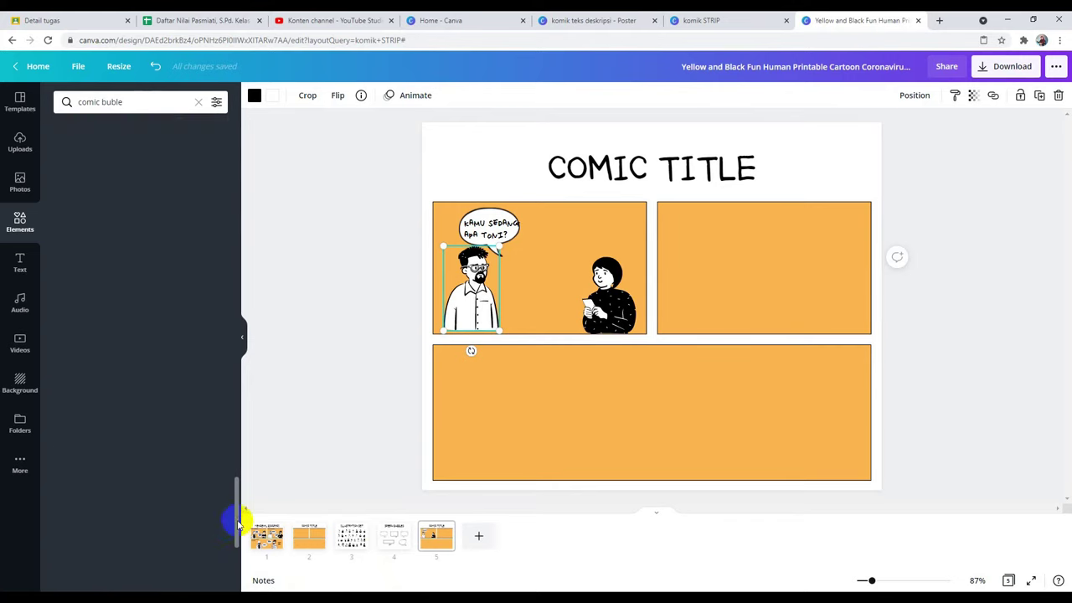
scroll(150, 465, "down", 5)
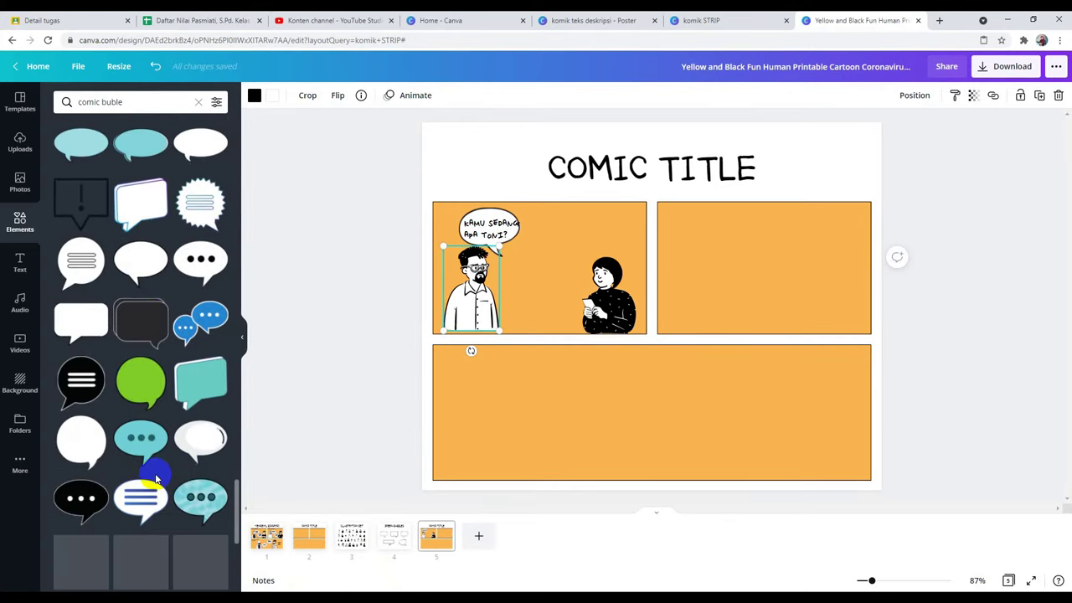
scroll(154, 448, "down", 1)
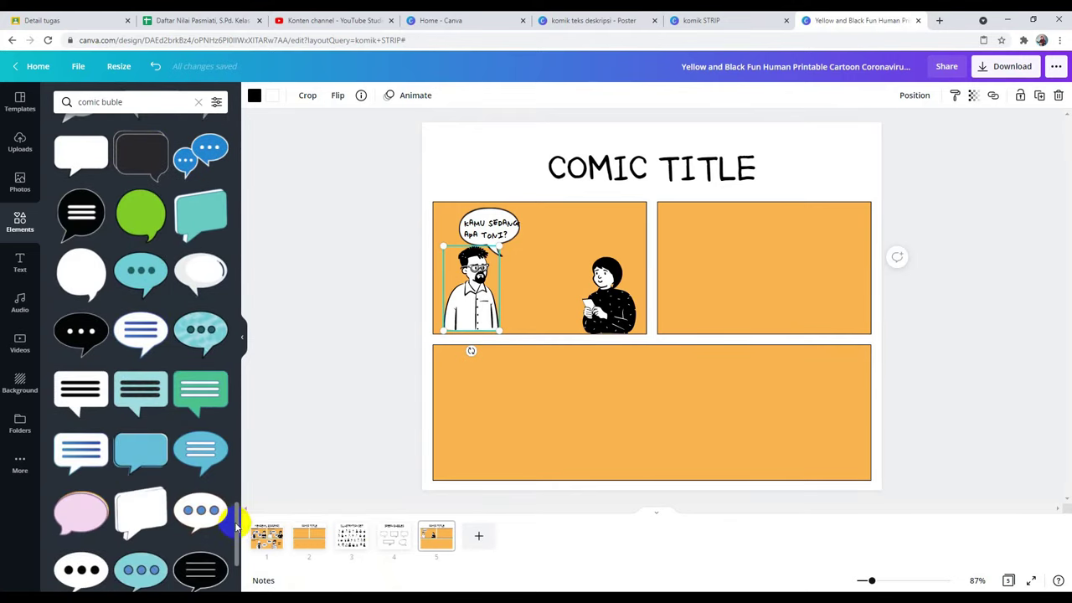
left_click(577, 269)
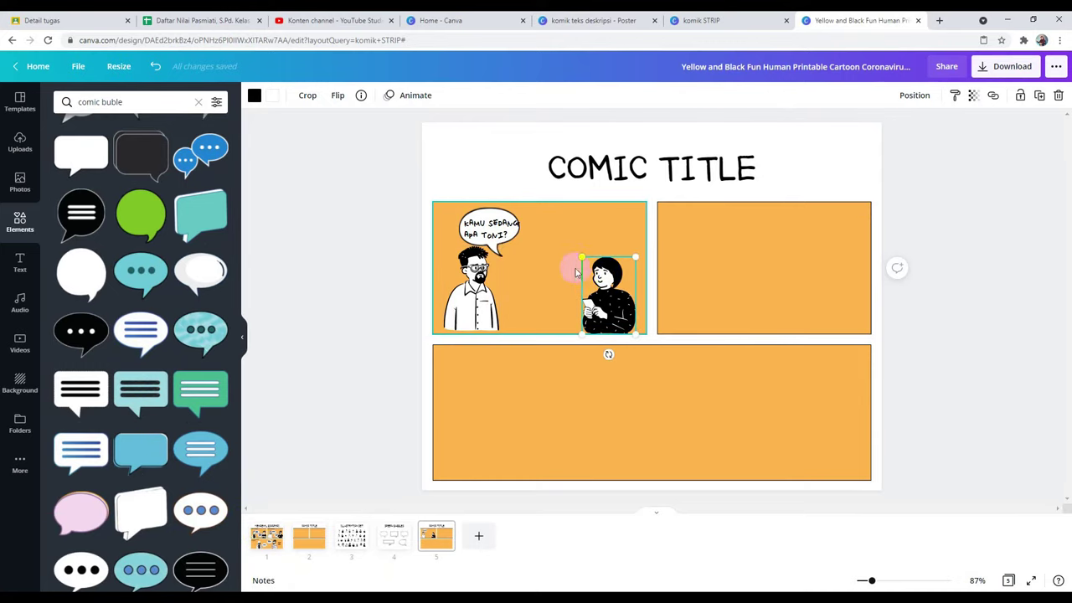
scroll(306, 346, "up", 1)
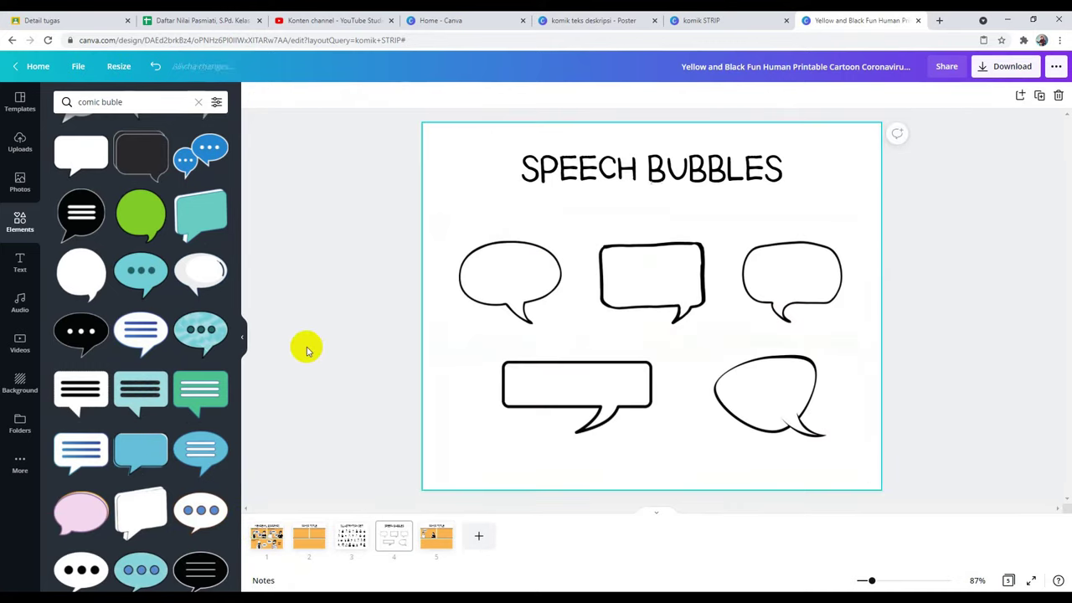
scroll(808, 277, "down", 1)
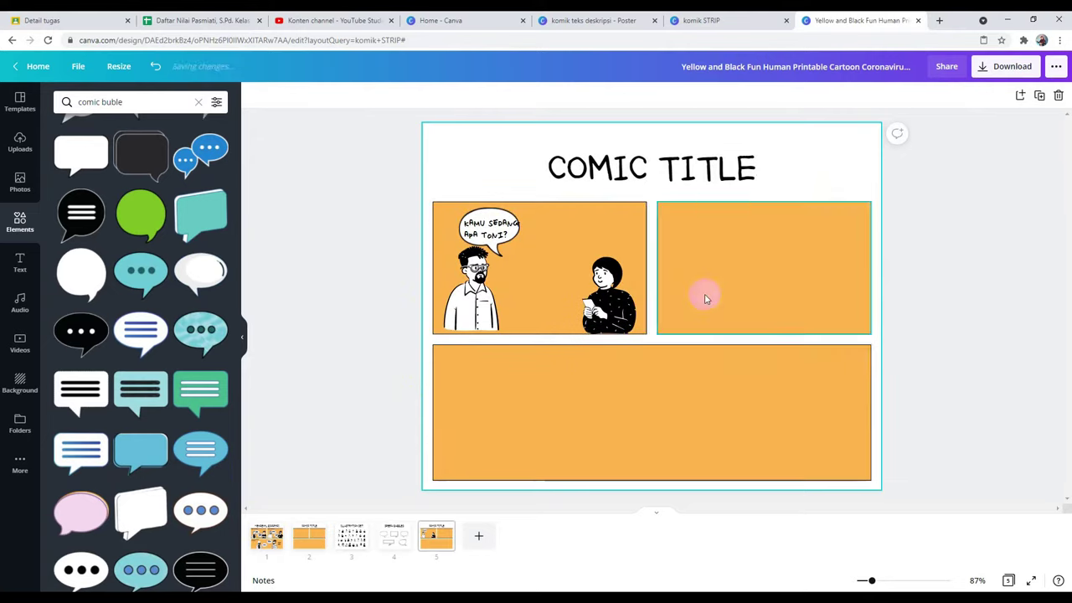
Review the file types offered for downloading the comic, then close the download options without exporting
left_click(1029, 74)
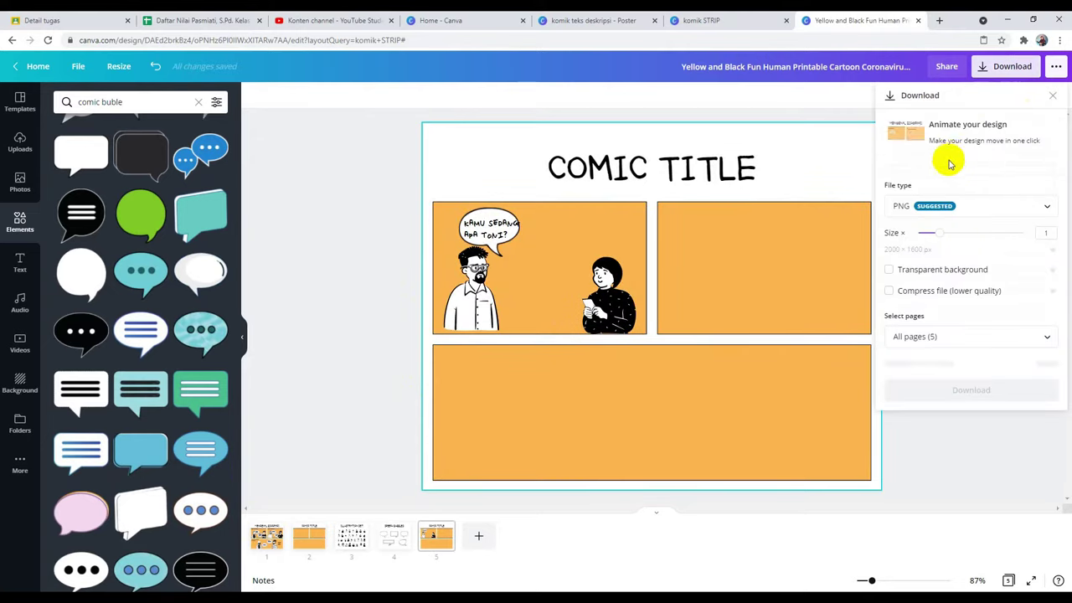
left_click(996, 210)
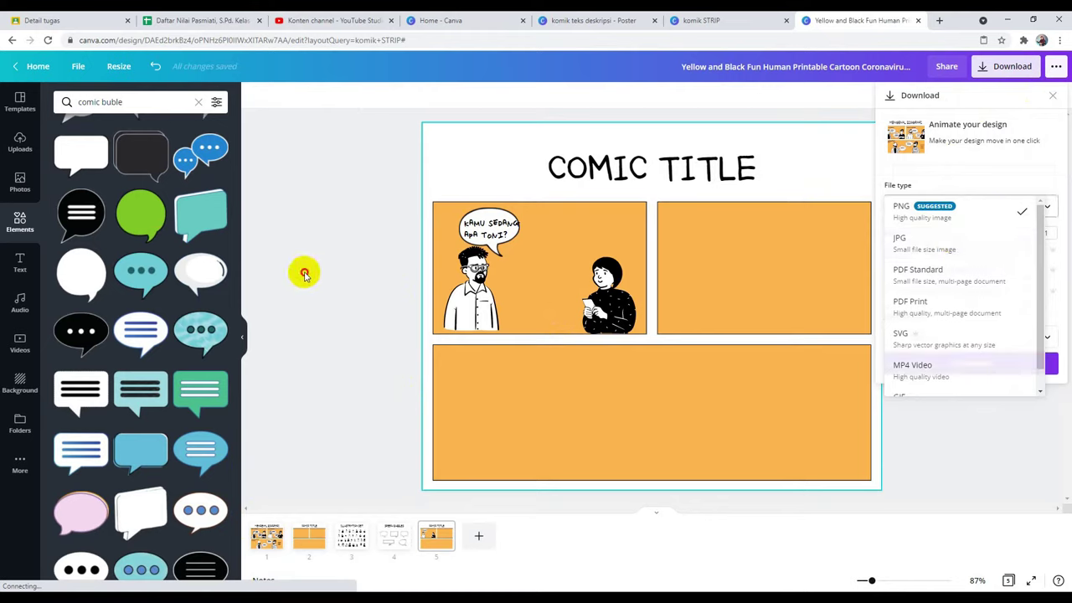
left_click(762, 265)
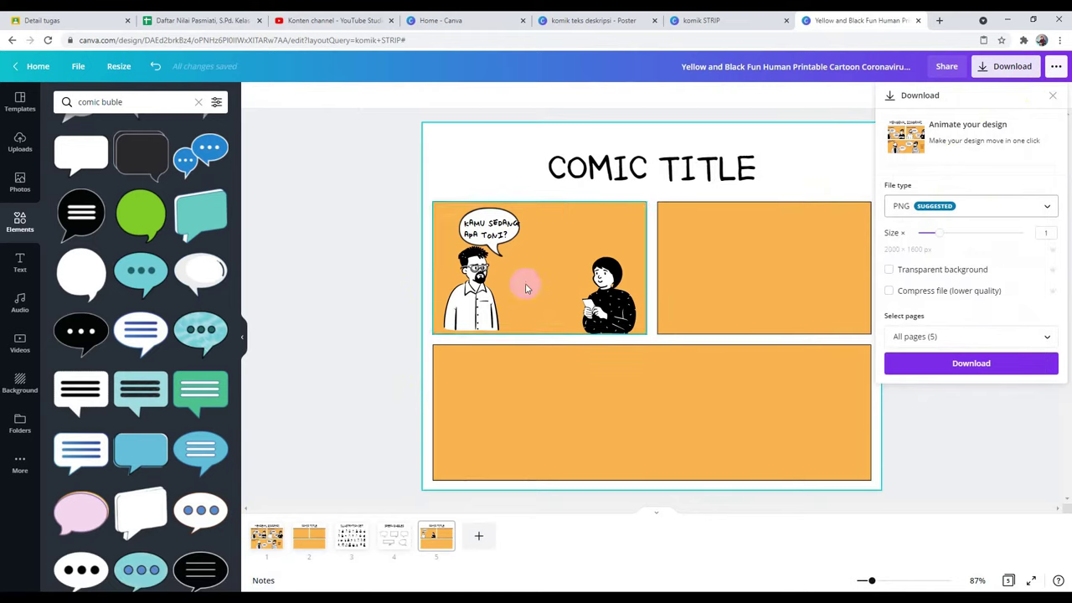
left_click(593, 328)
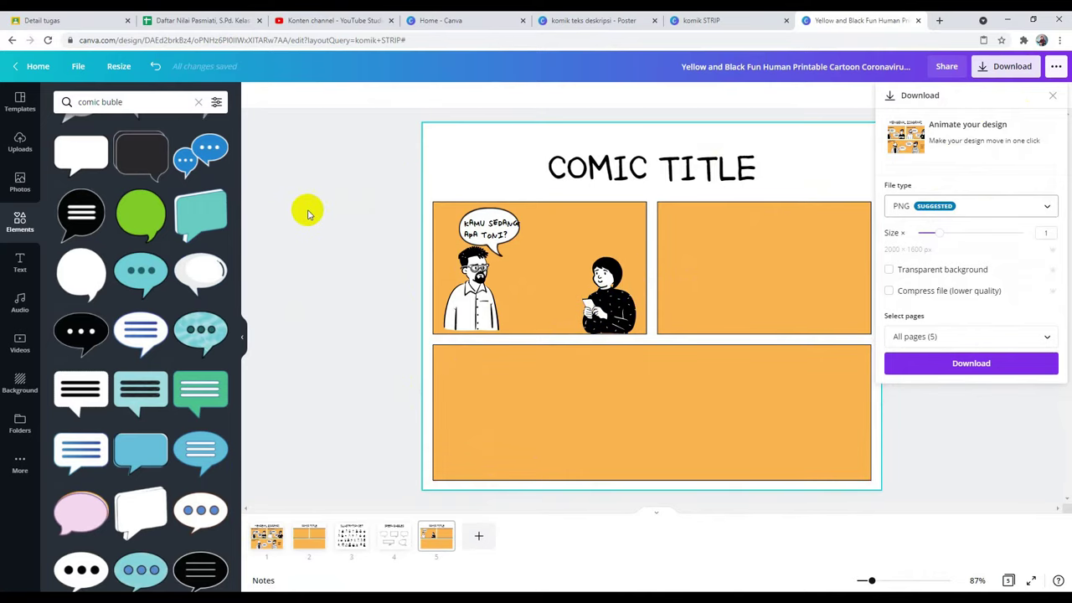
scroll(661, 222, "up", 10)
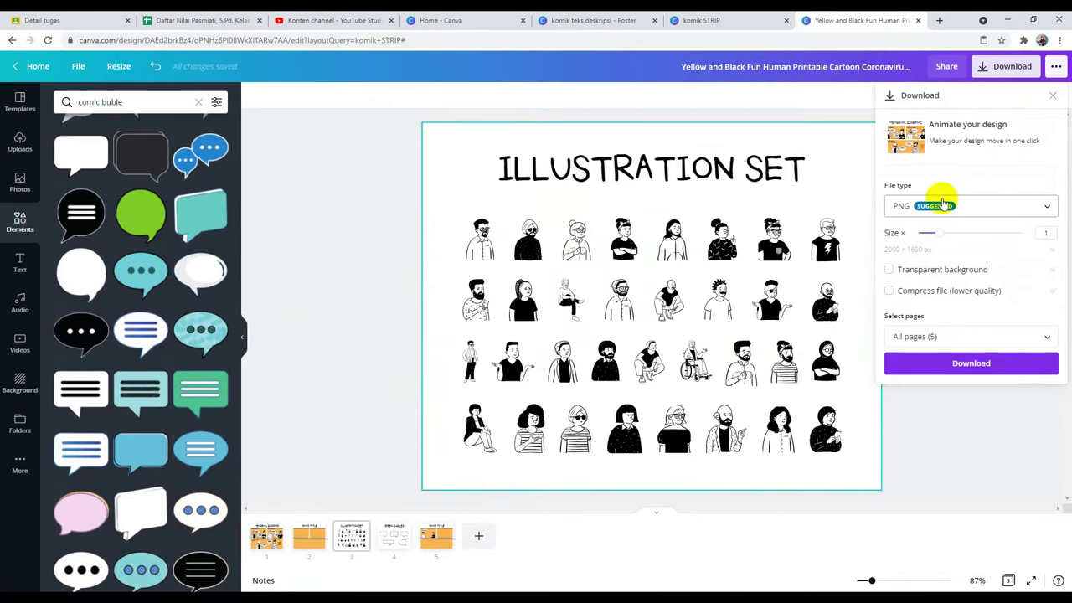
left_click(1004, 66)
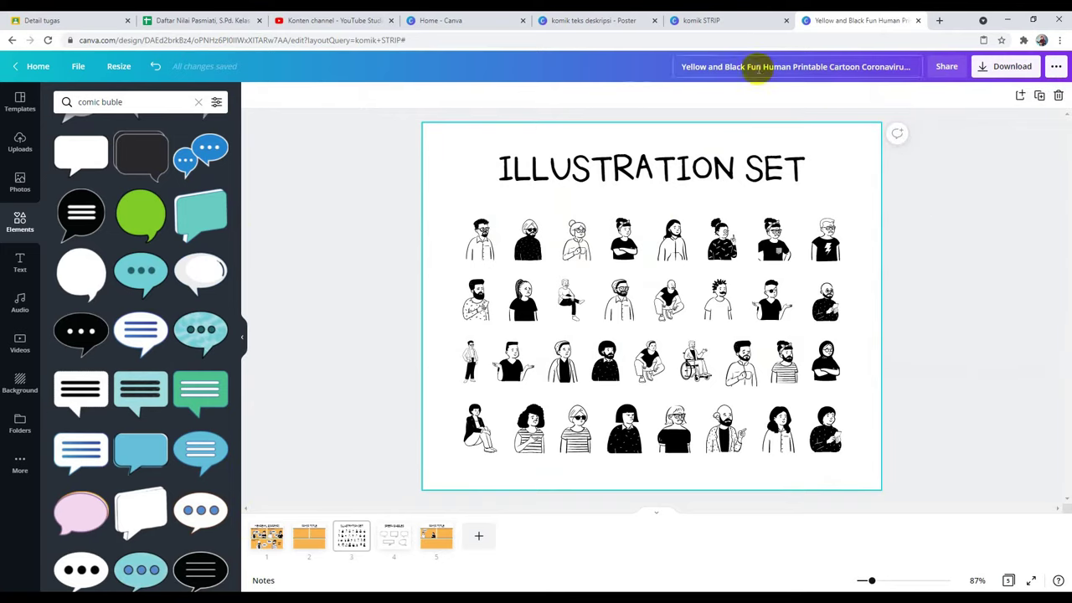
Switch to the "komik teks deskripsi" poster design and examine the cover and comic layouts on pages 1 to 3
left_click(586, 20)
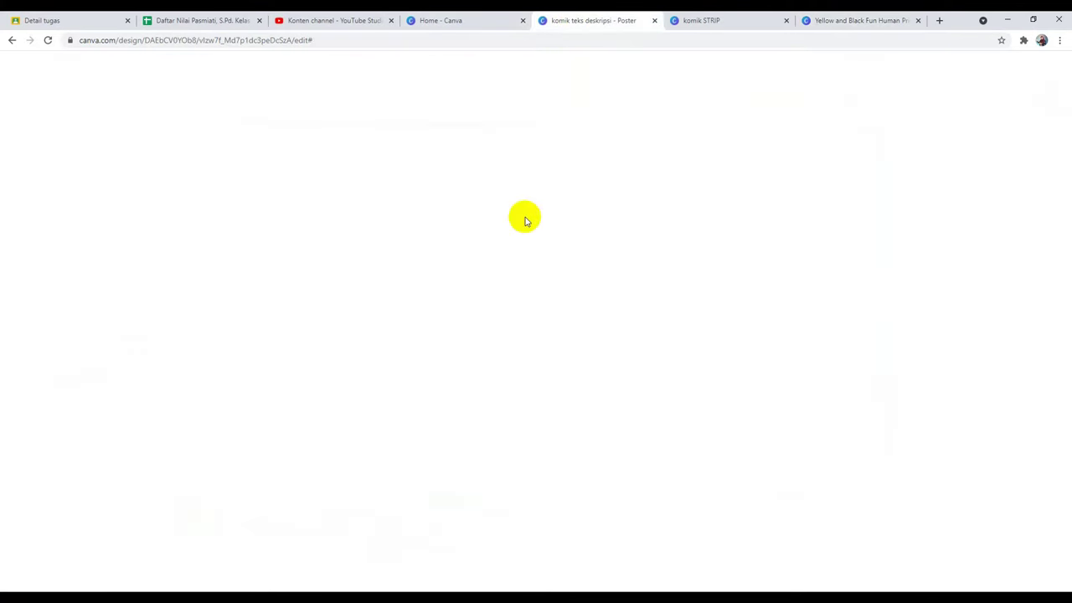
left_click_drag(1065, 172, 1064, 132)
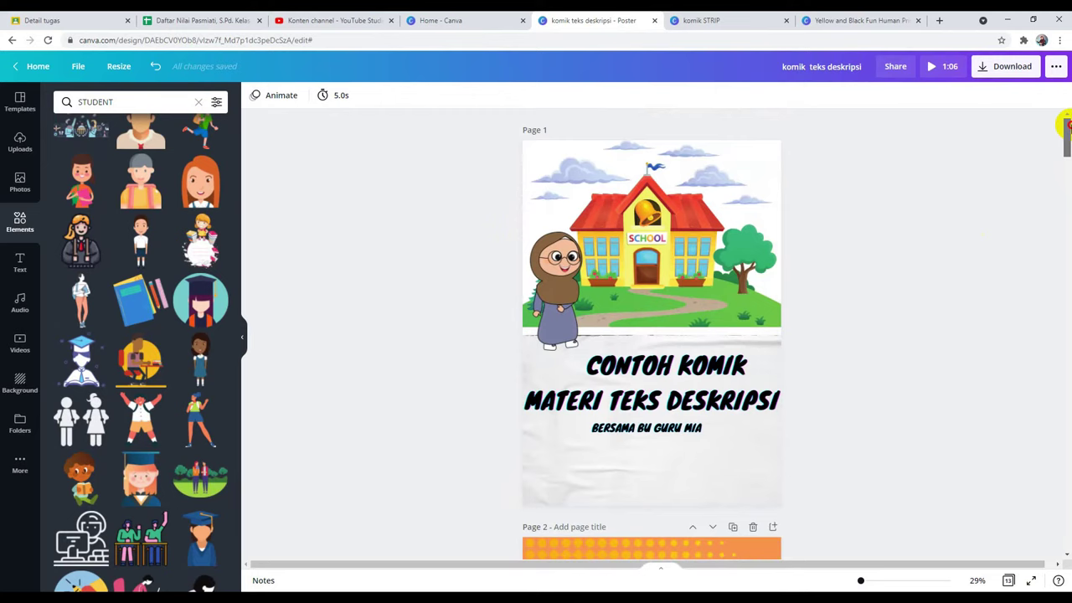
scroll(729, 346, "down", 2)
scroll(725, 344, "down", 2)
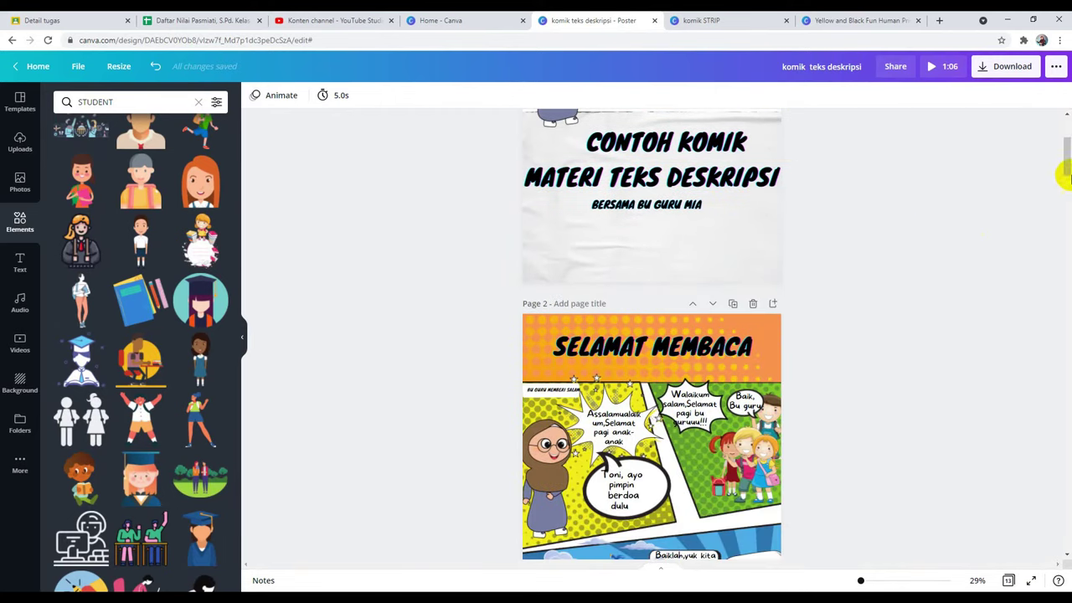
left_click_drag(1064, 155, 1066, 196)
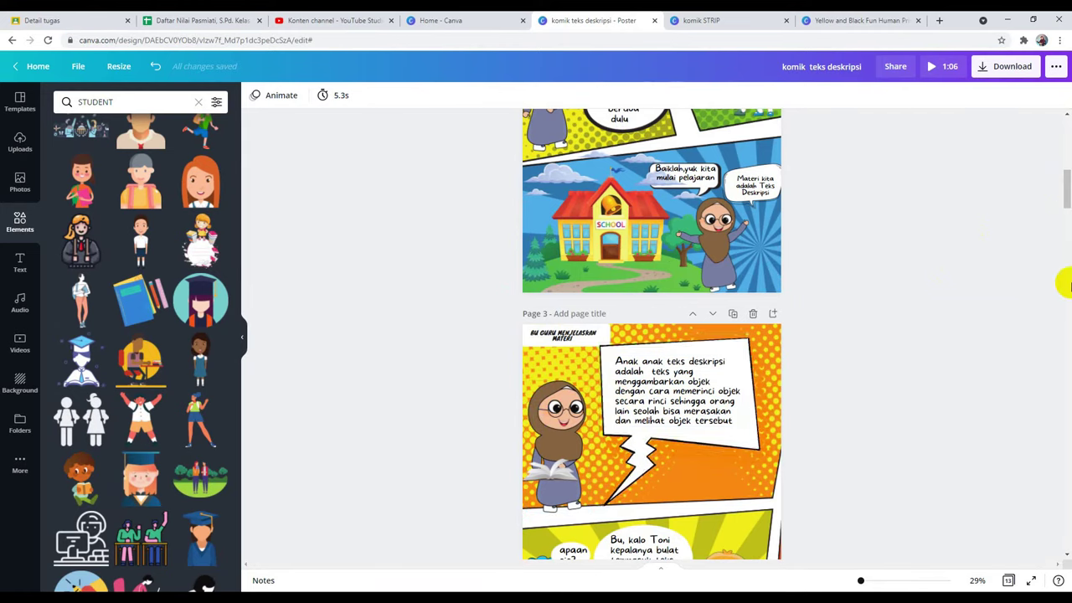
left_click_drag(1066, 186, 1065, 180)
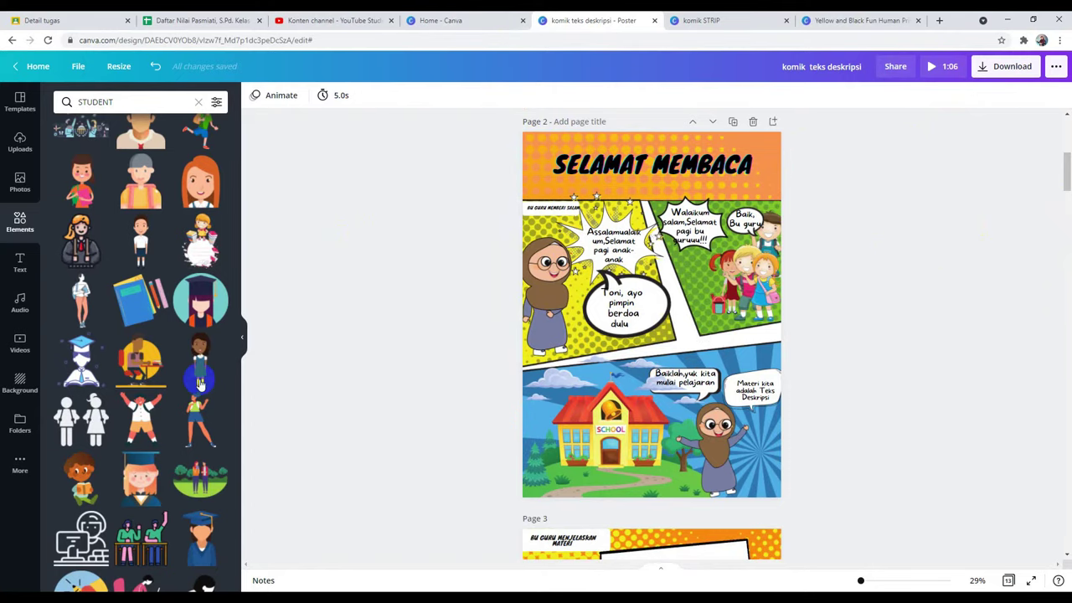
Return to the "komik STRIP" template search and create a blank custom-size design of 13 x 19 cm
left_click(708, 18)
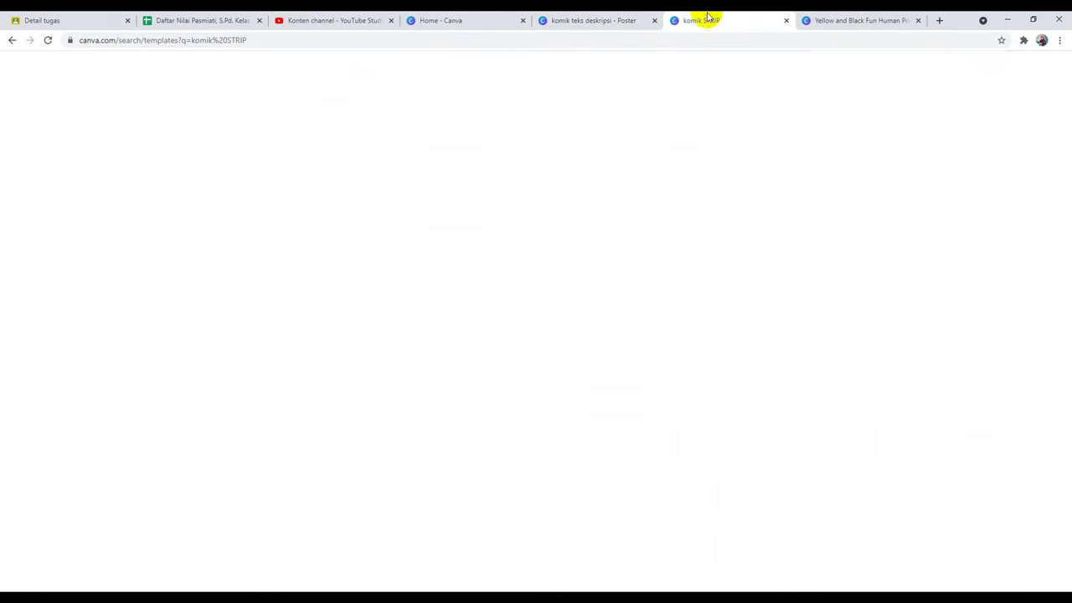
left_click(610, 19)
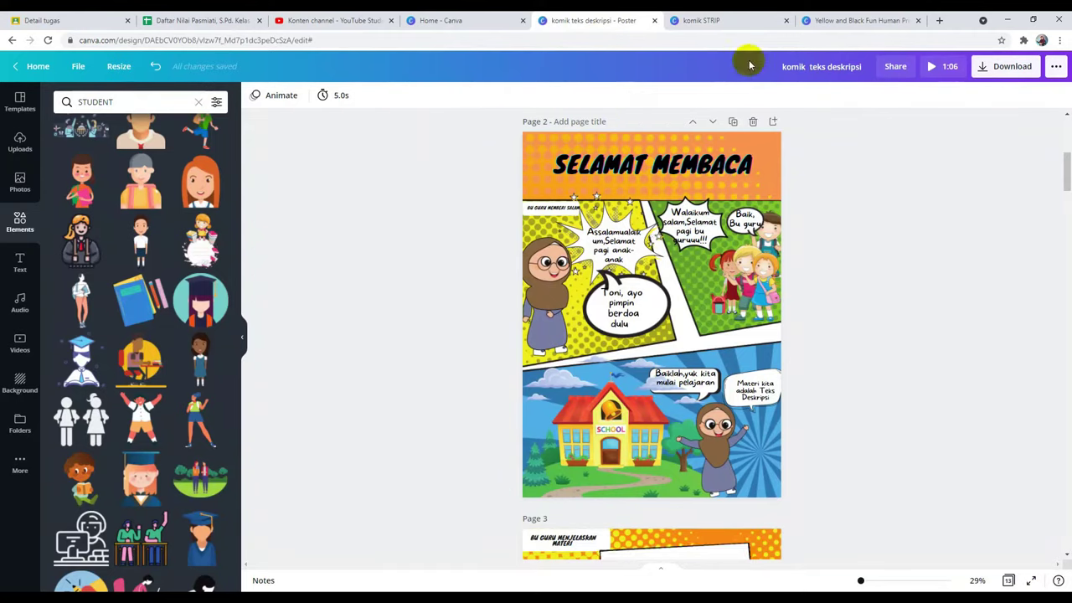
left_click(719, 20)
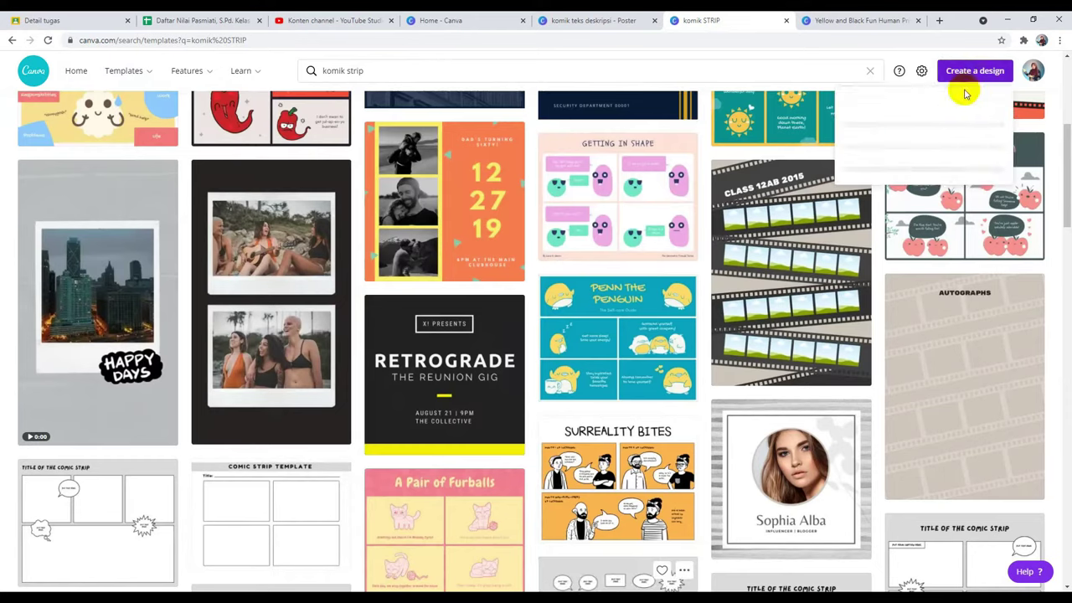
left_click(963, 77)
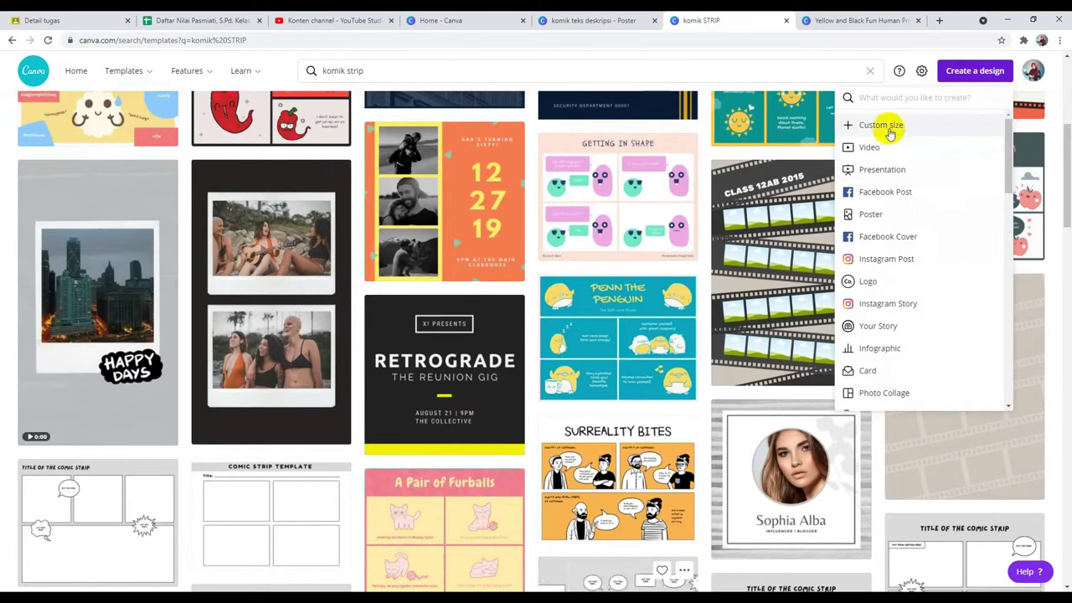
left_click(886, 125)
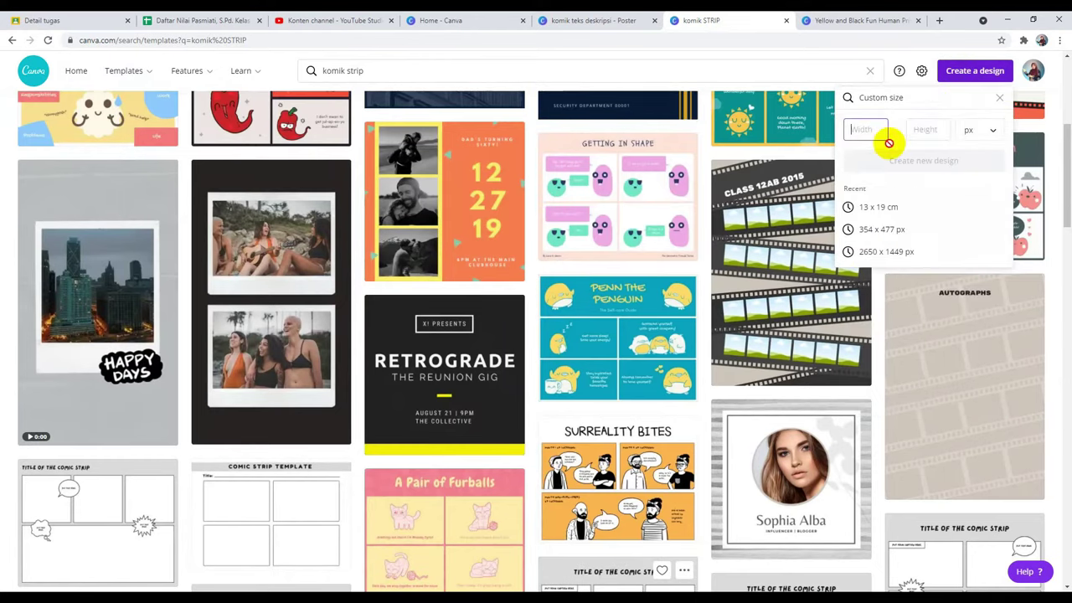
left_click(878, 209)
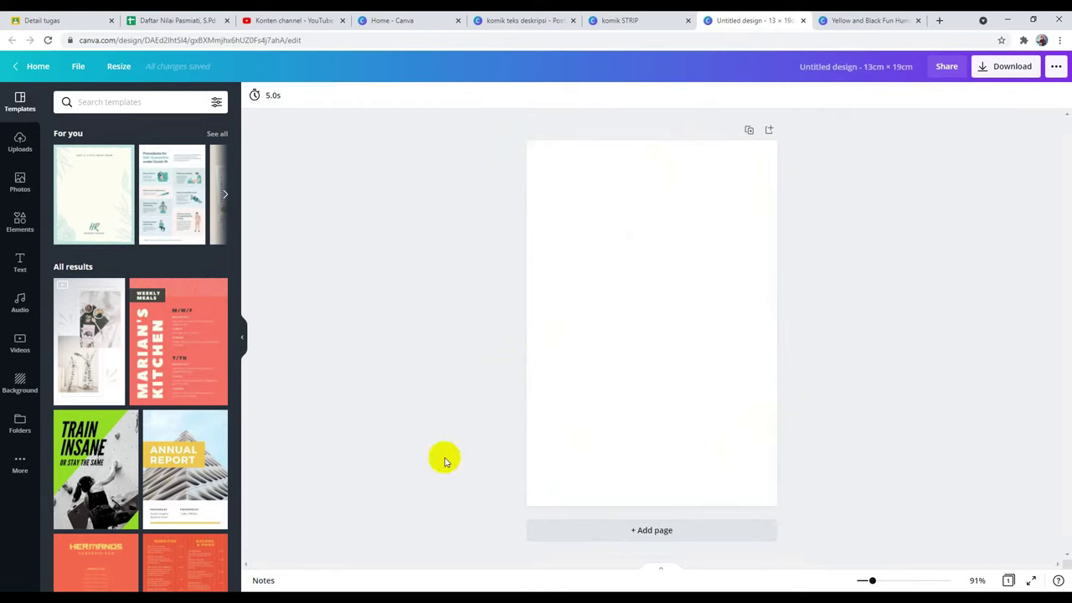
Search the elements for "comic background" and look through the panel layouts and burst backgrounds offered
left_click(20, 222)
left_click(139, 101)
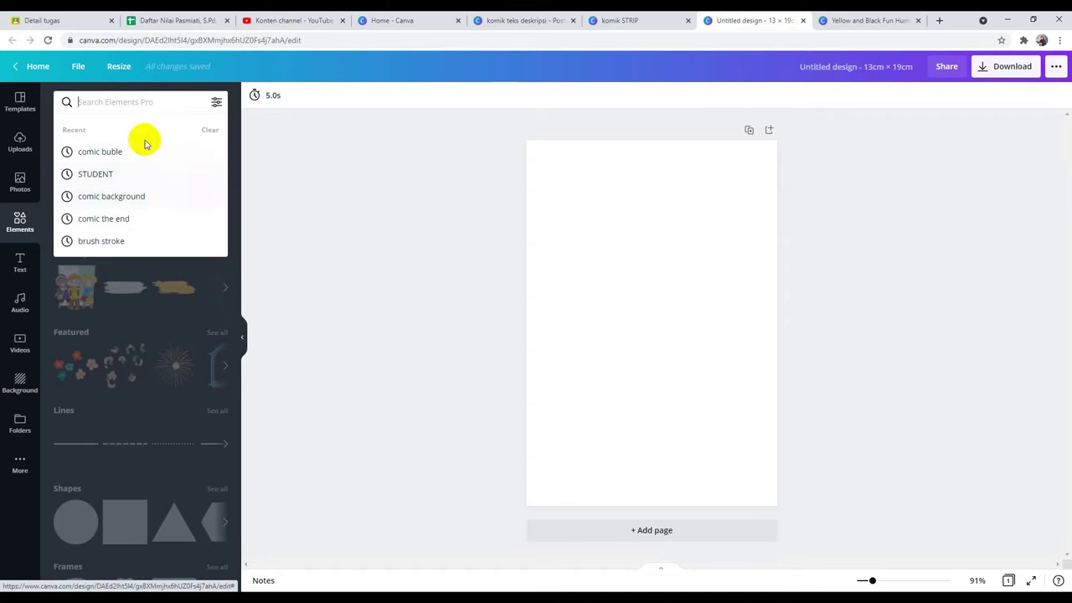
type("cOMI")
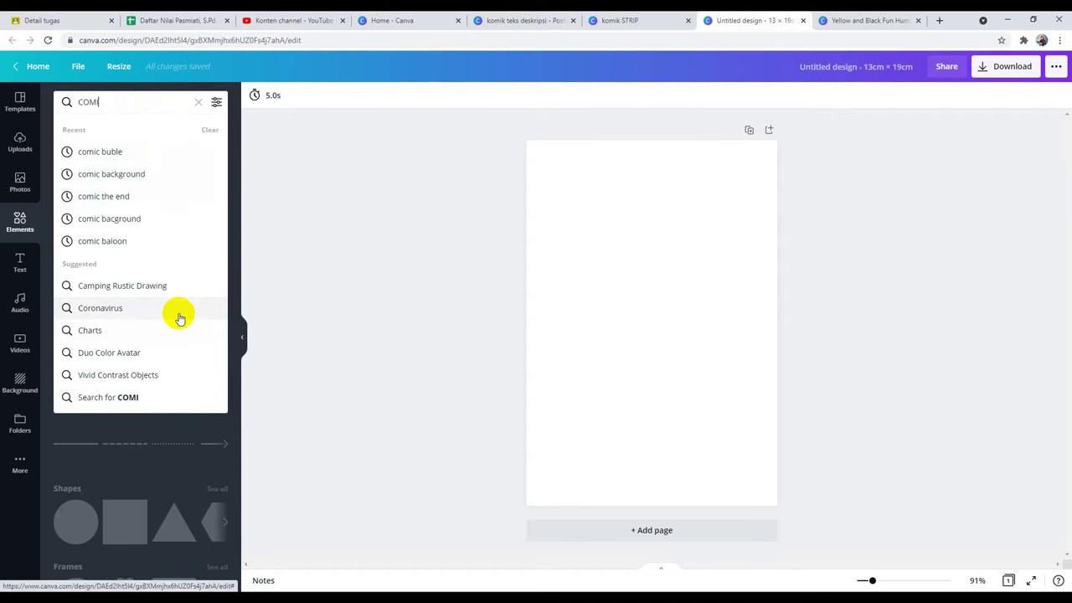
left_click(139, 174)
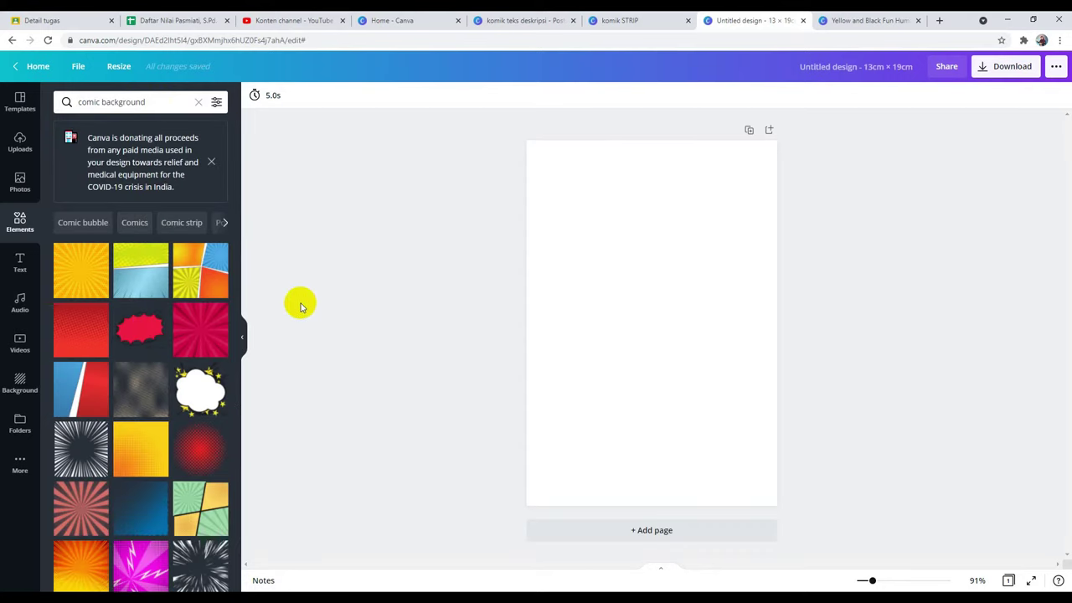
scroll(192, 347, "down", 5)
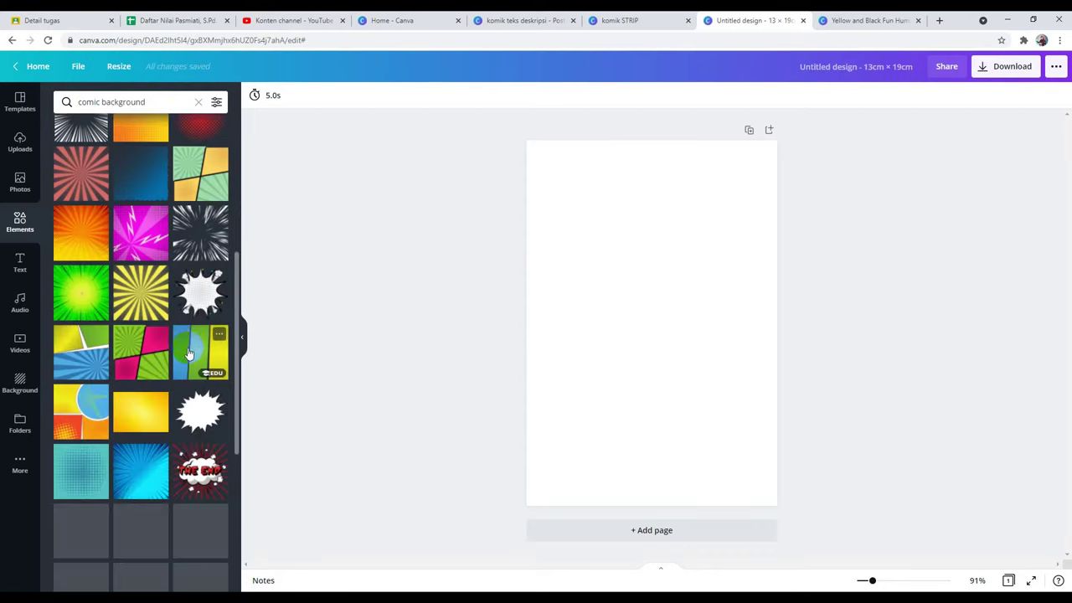
scroll(192, 346, "up", 5)
scroll(187, 348, "down", 10)
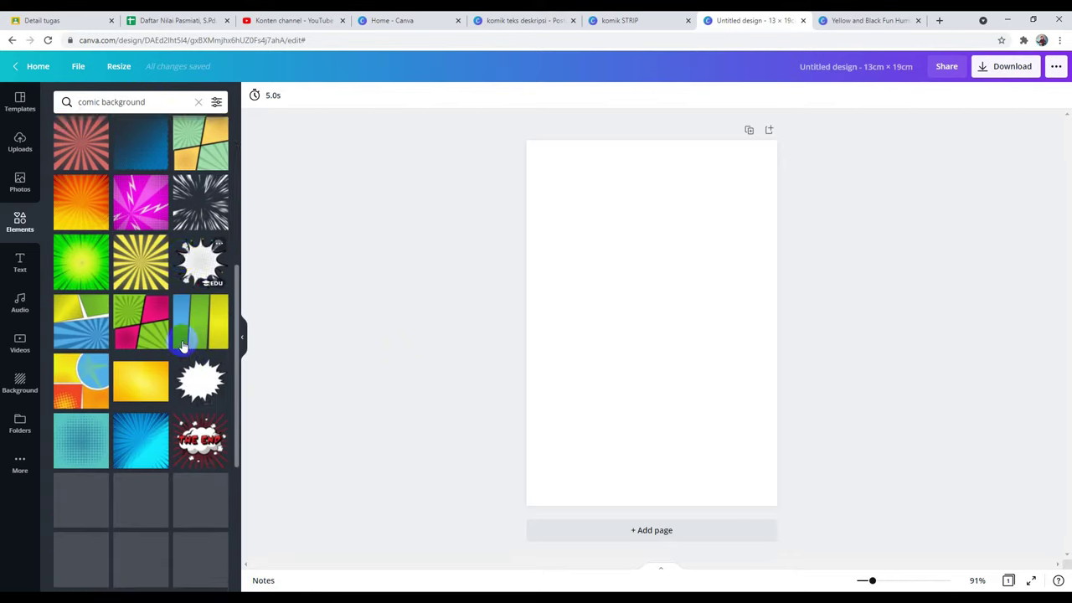
scroll(181, 363, "up", 10)
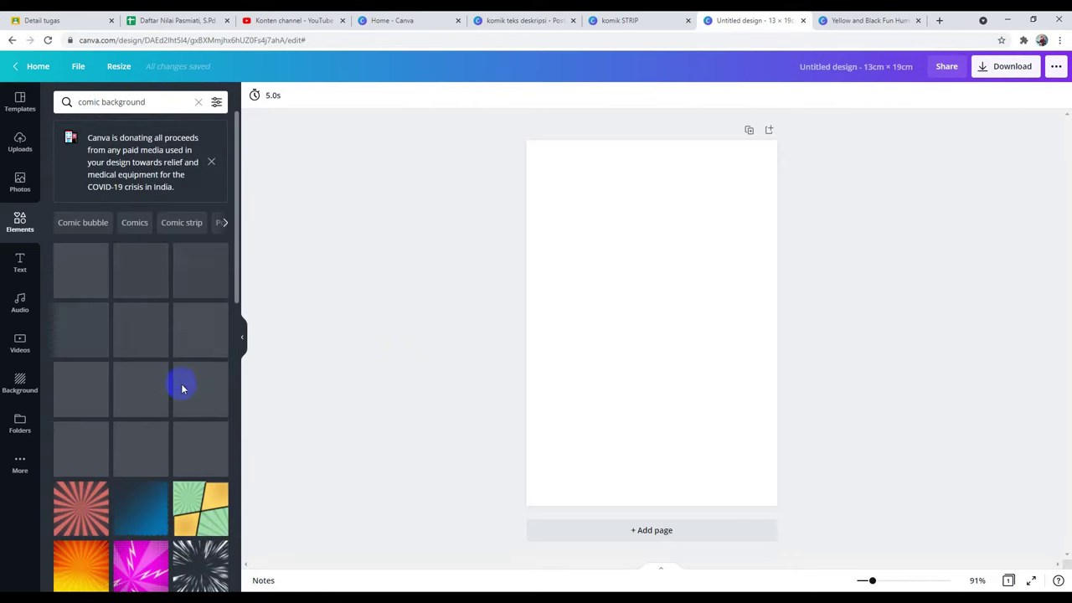
Add the orange, blue, yellow and red four-panel comic background to the blank page and enlarge it to span the full page width
left_click_drag(209, 284, 610, 218)
left_click_drag(680, 277, 722, 486)
left_click_drag(713, 299, 636, 252)
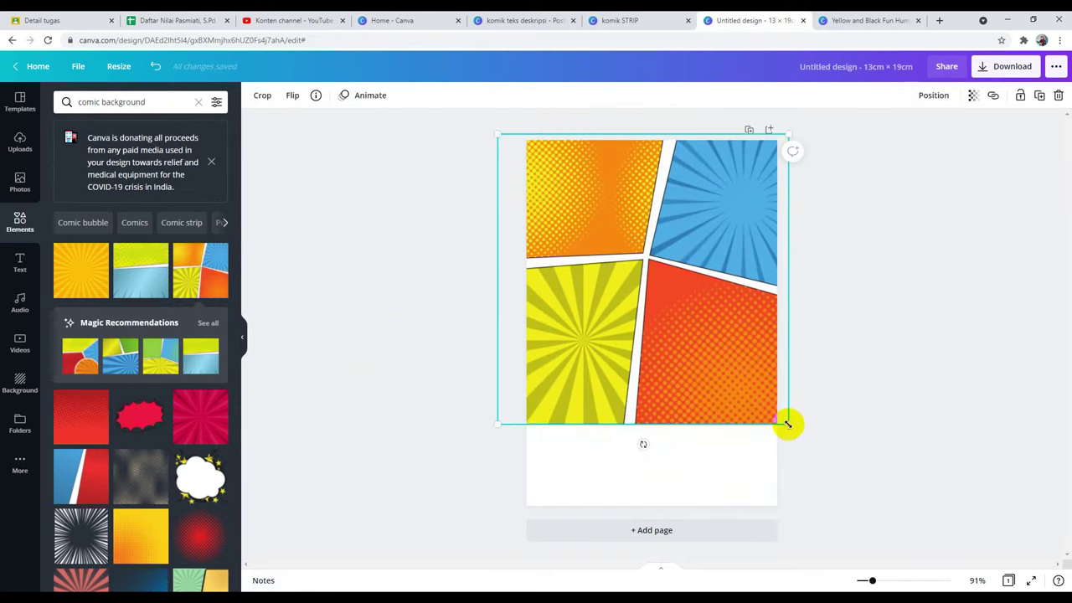
left_click_drag(787, 424, 794, 541)
left_click_drag(756, 390, 689, 435)
left_click_drag(812, 495, 815, 496)
left_click(618, 195)
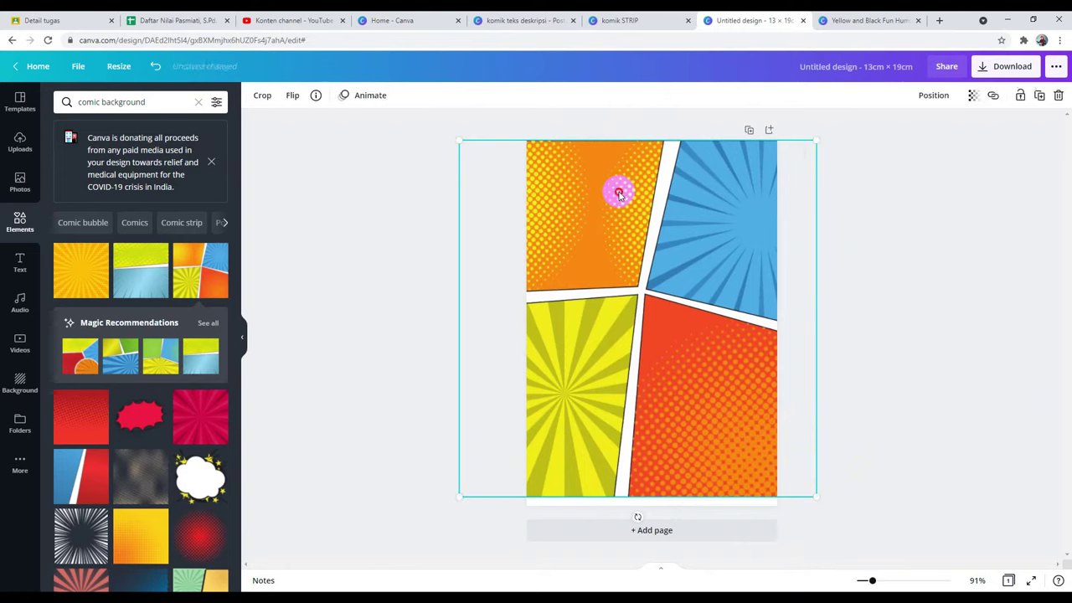
Review the element animations available for the comic background, then close them without applying one
left_click(356, 107)
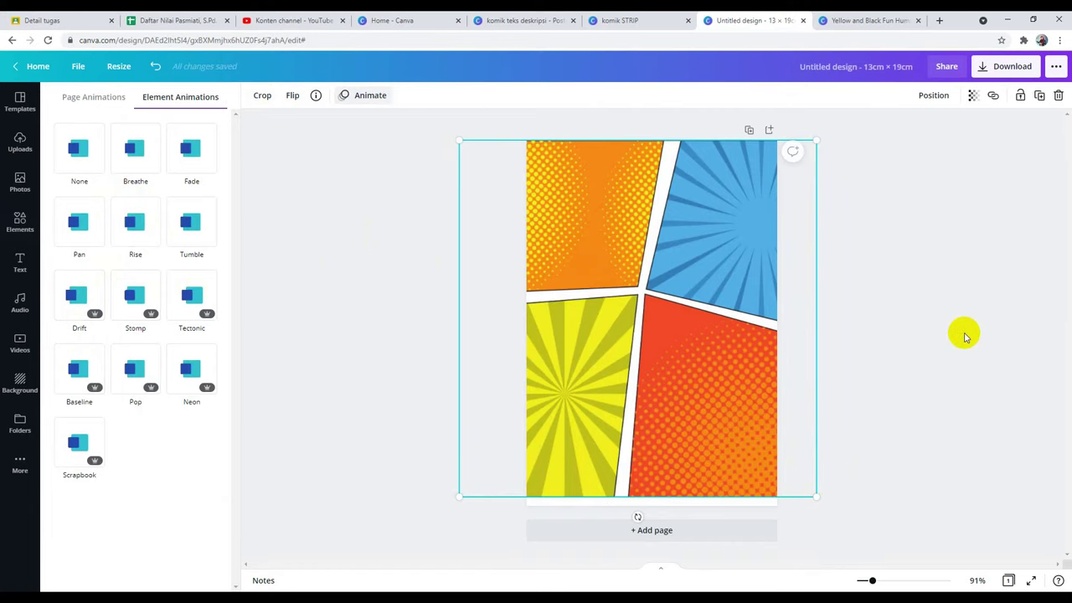
left_click(813, 455)
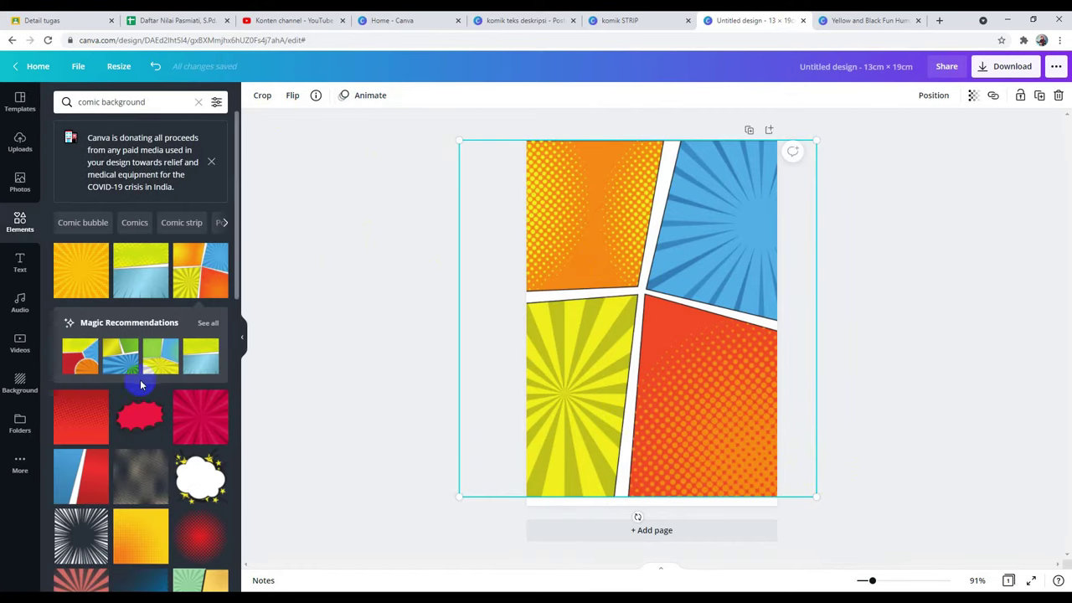
left_click(605, 270)
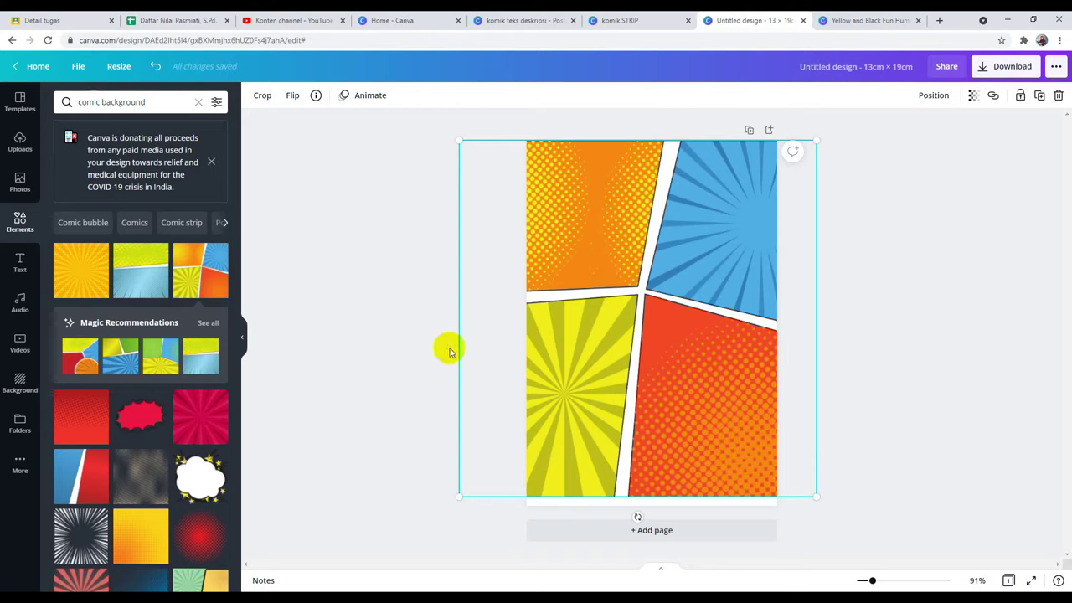
Replace the element search with "TEACHER DAN STUDENT" and run it
left_click(109, 102)
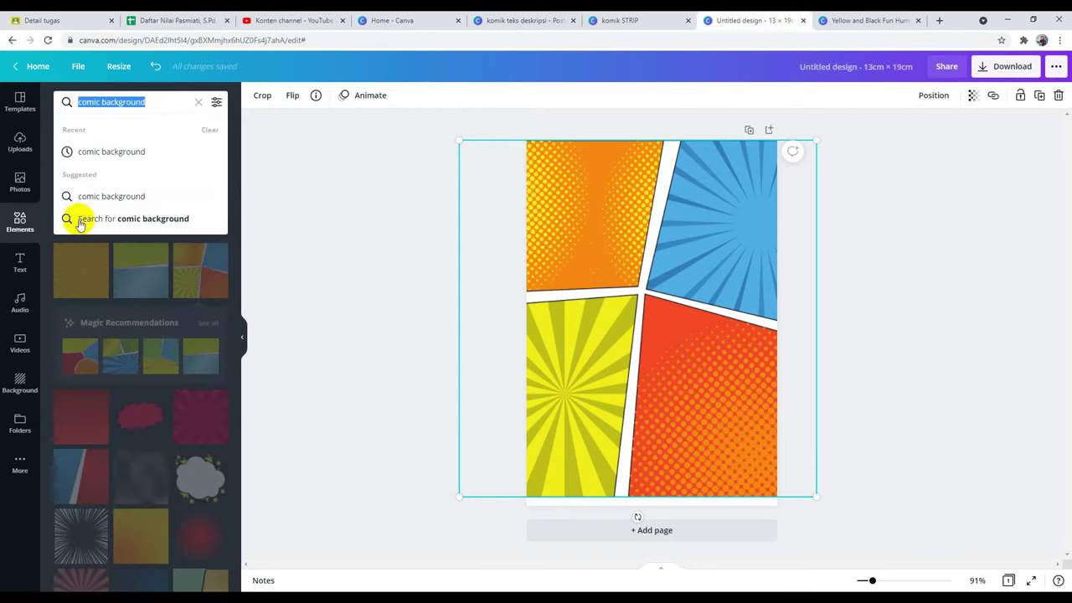
key("BackSpace")
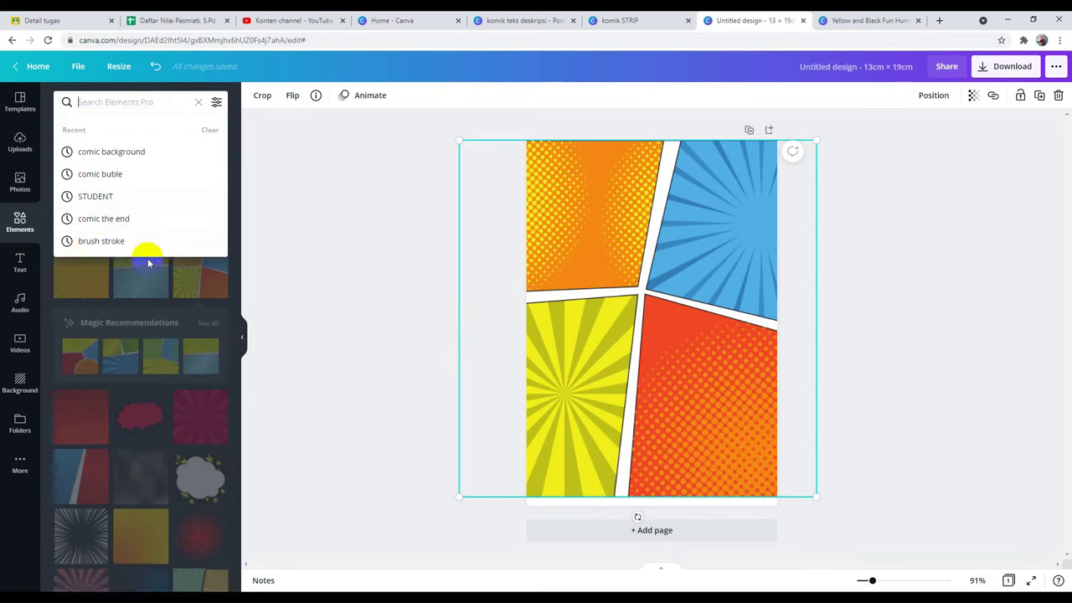
type("TEACHER")
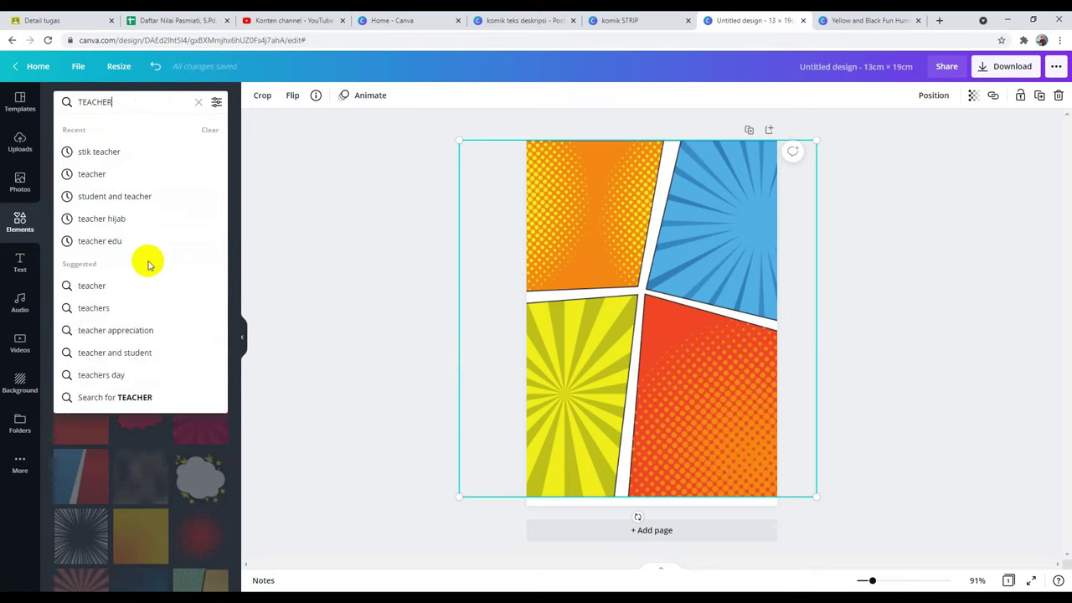
type(" DAN STUDENT")
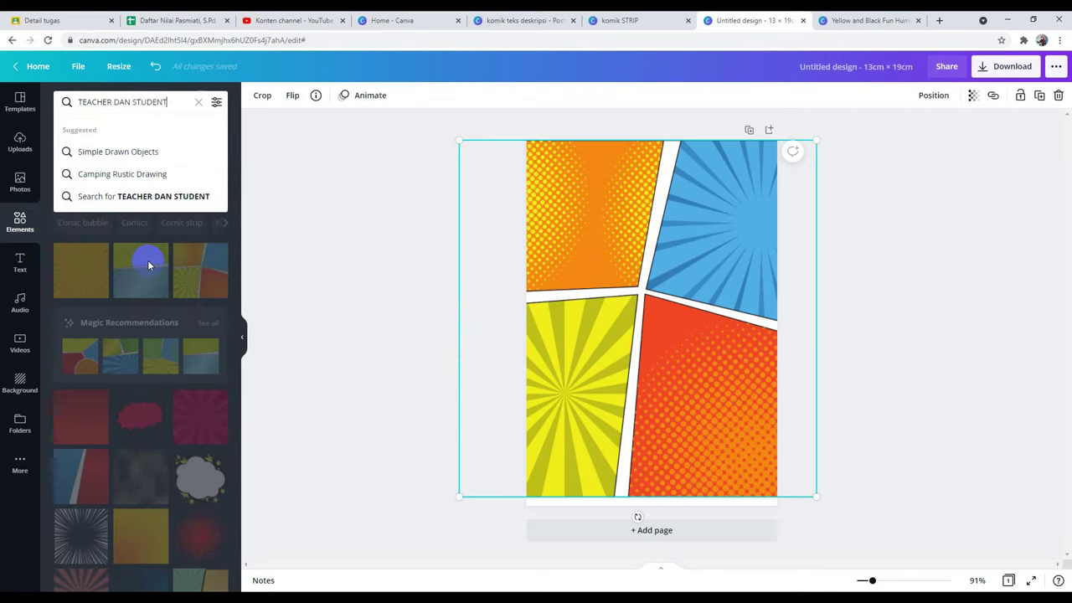
key("Return")
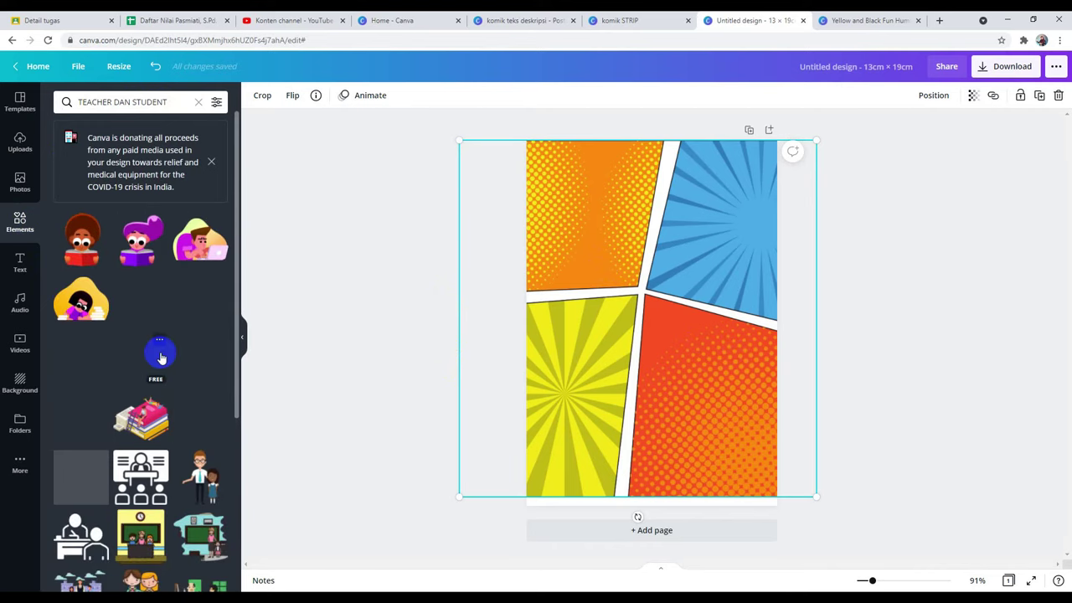
Browse the "TEACHER DAN STUDENT" results to examine the teacher and student illustrations suited to the comic panels
scroll(159, 377, "down", 5)
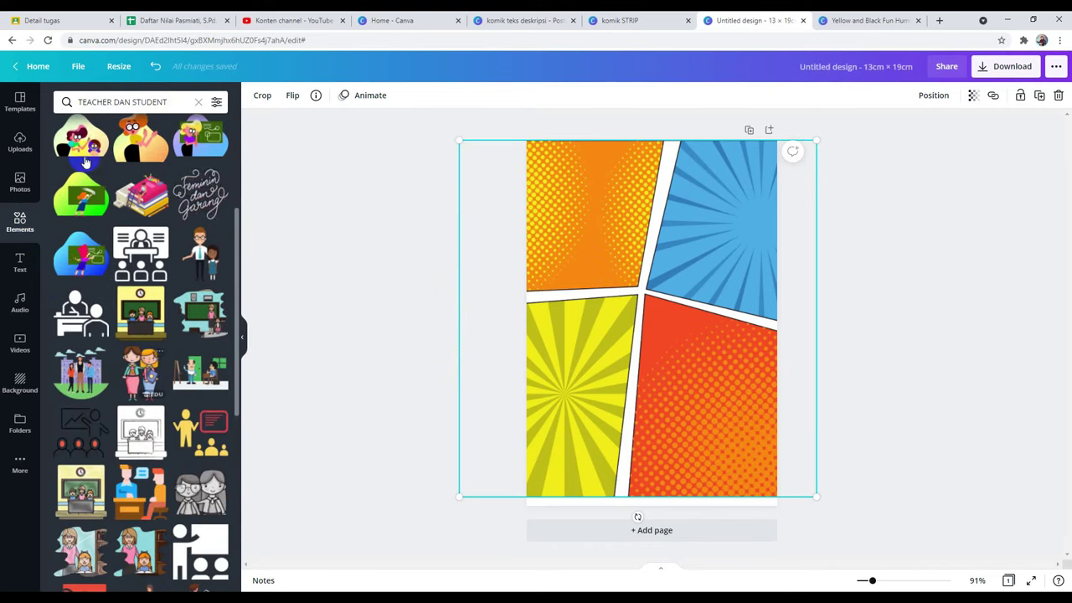
scroll(201, 418, "down", 5)
scroll(204, 433, "down", 5)
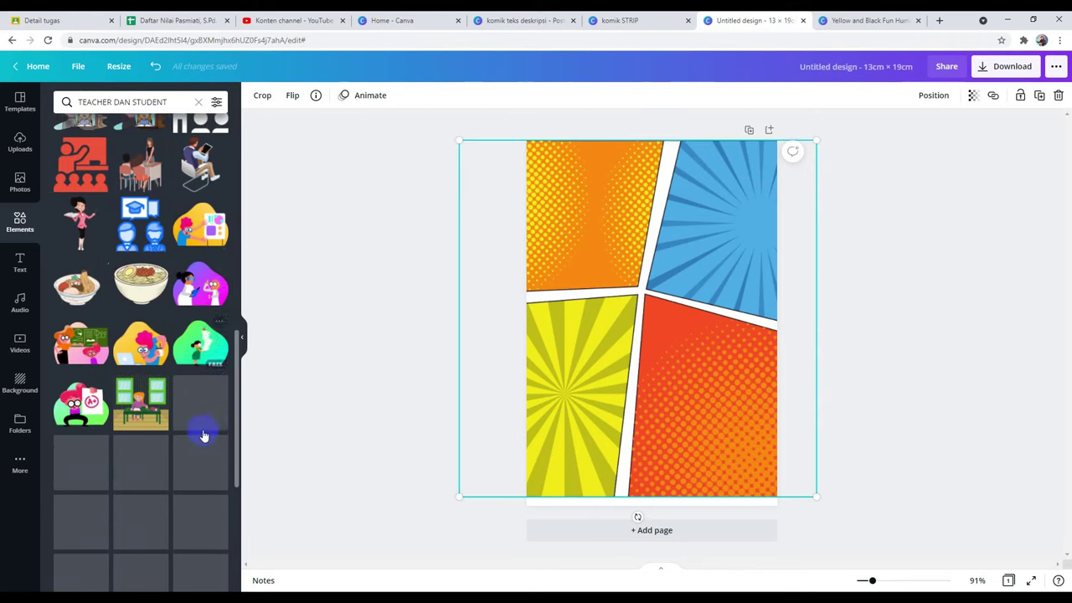
scroll(203, 432, "down", 4)
scroll(204, 431, "down", 5)
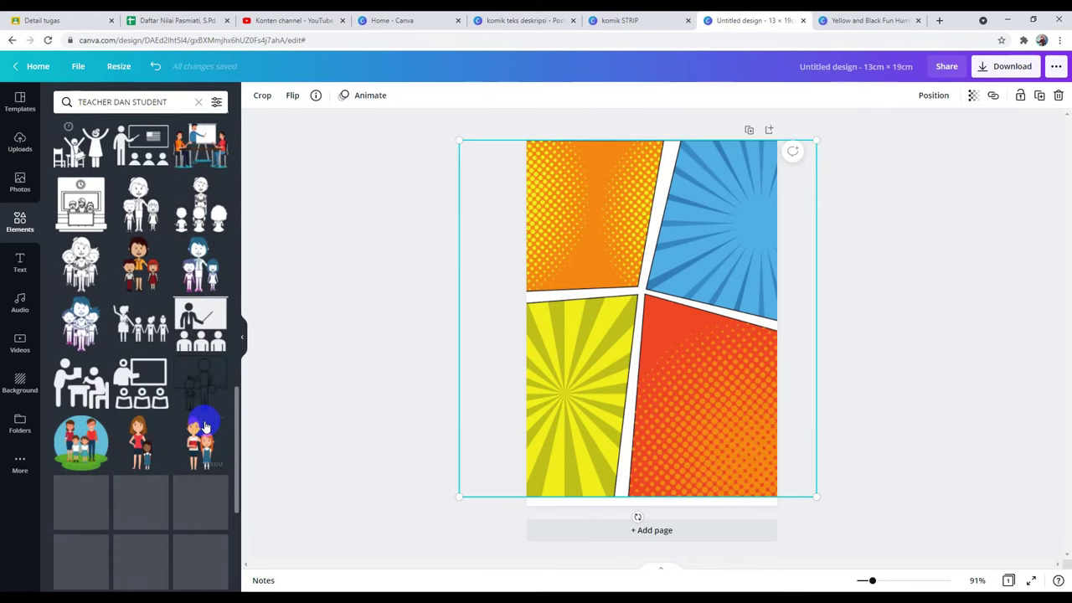
scroll(201, 418, "down", 3)
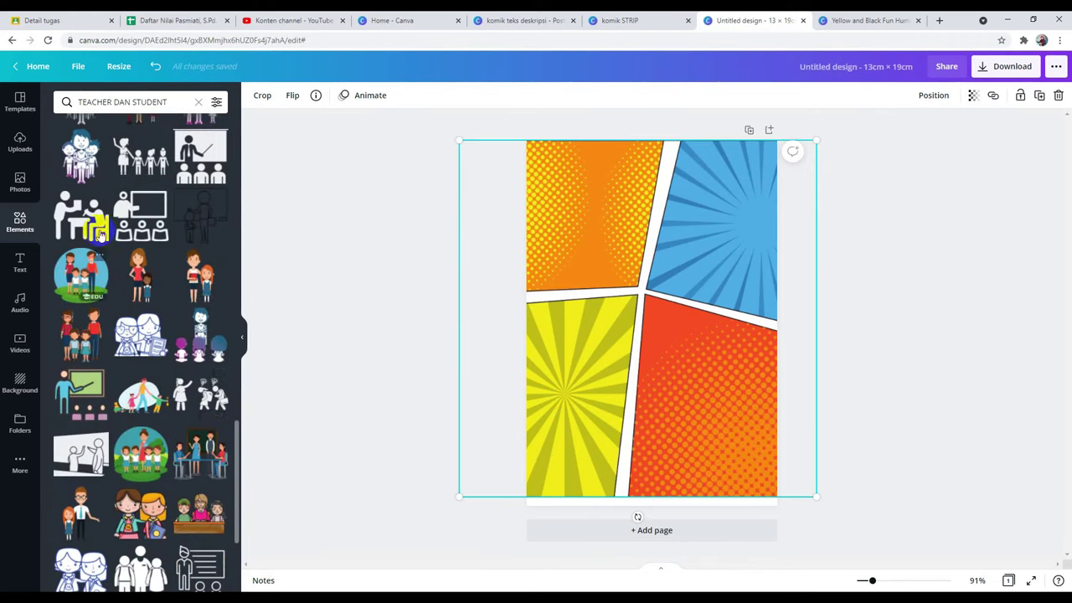
scroll(151, 343, "down", 3)
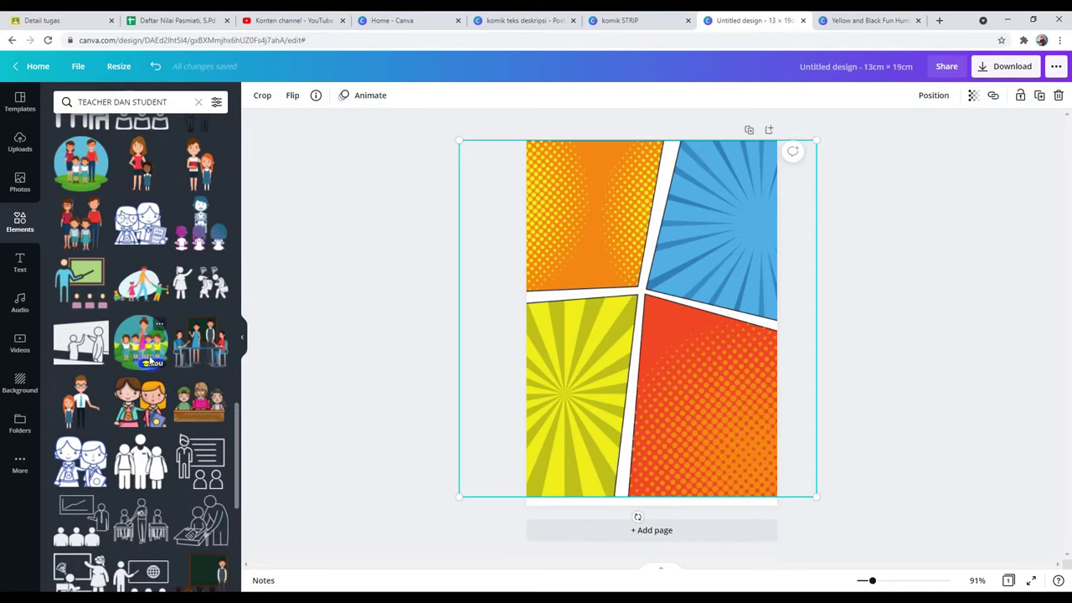
scroll(151, 368, "down", 10)
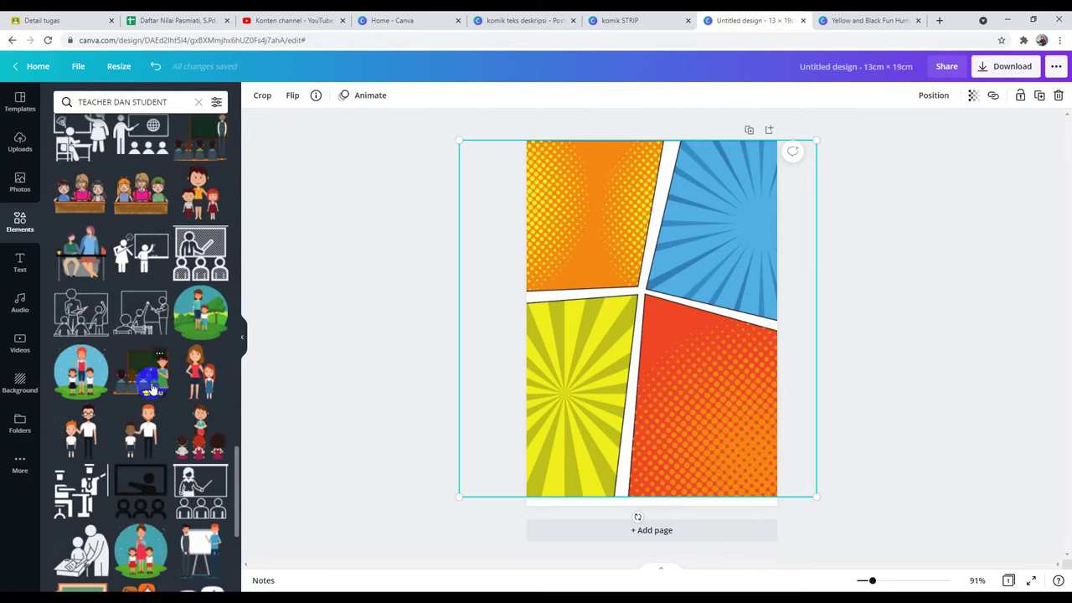
Shorten the element search to "TEACHER" and browse the teacher characters it offers
left_click_drag(177, 104, 109, 112)
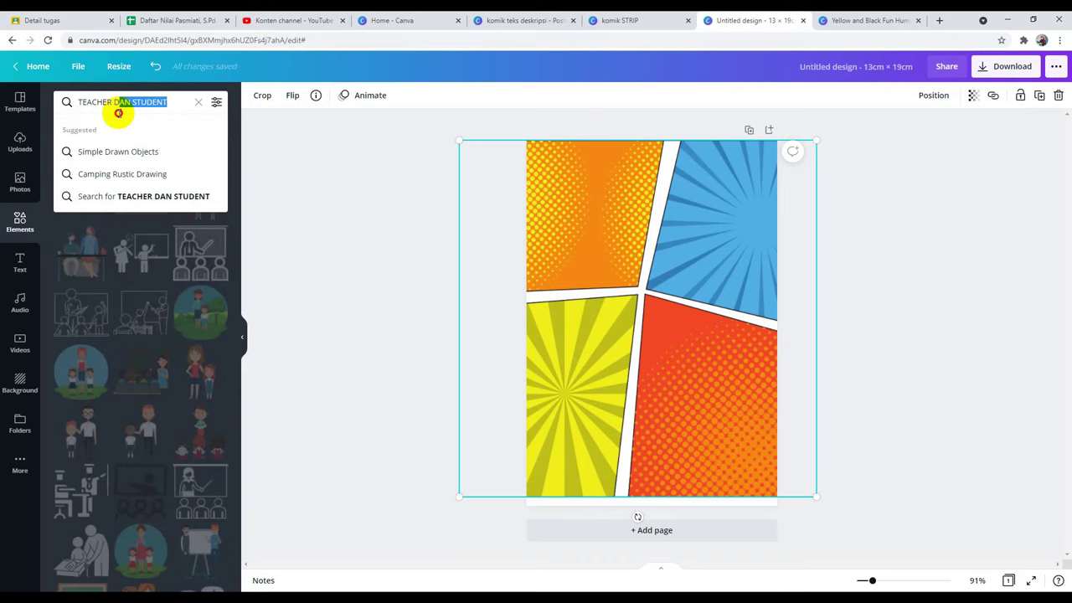
key("BackSpace")
key("Return")
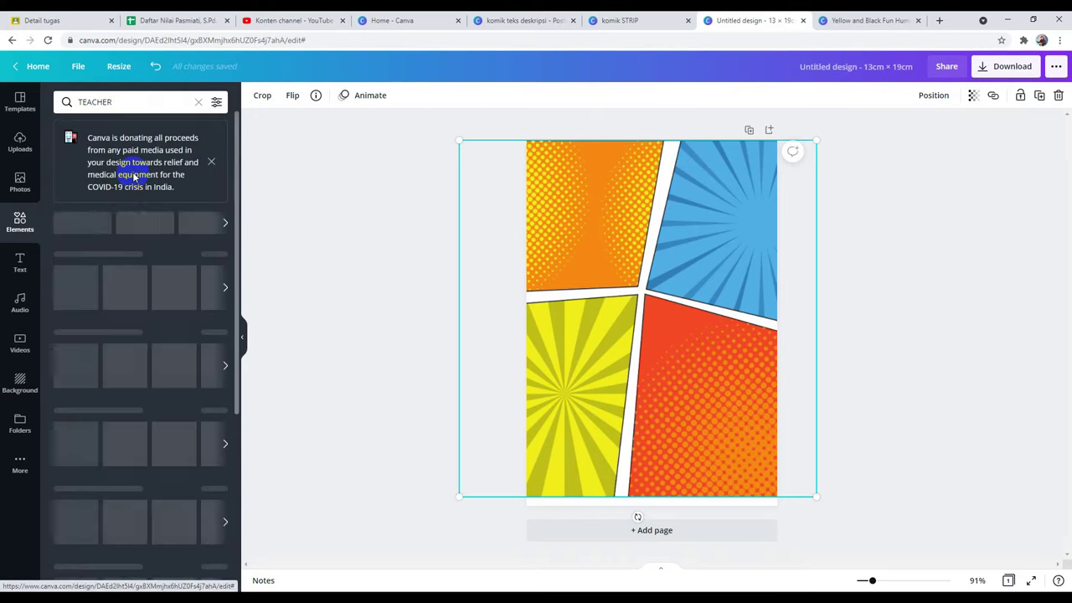
scroll(131, 365, "down", 1)
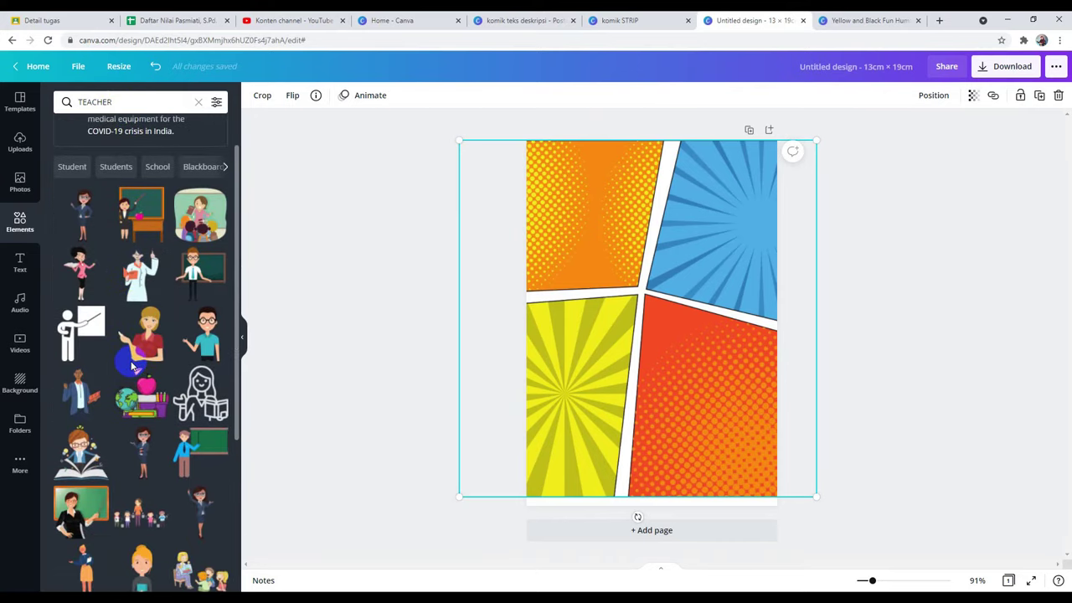
scroll(132, 365, "down", 8)
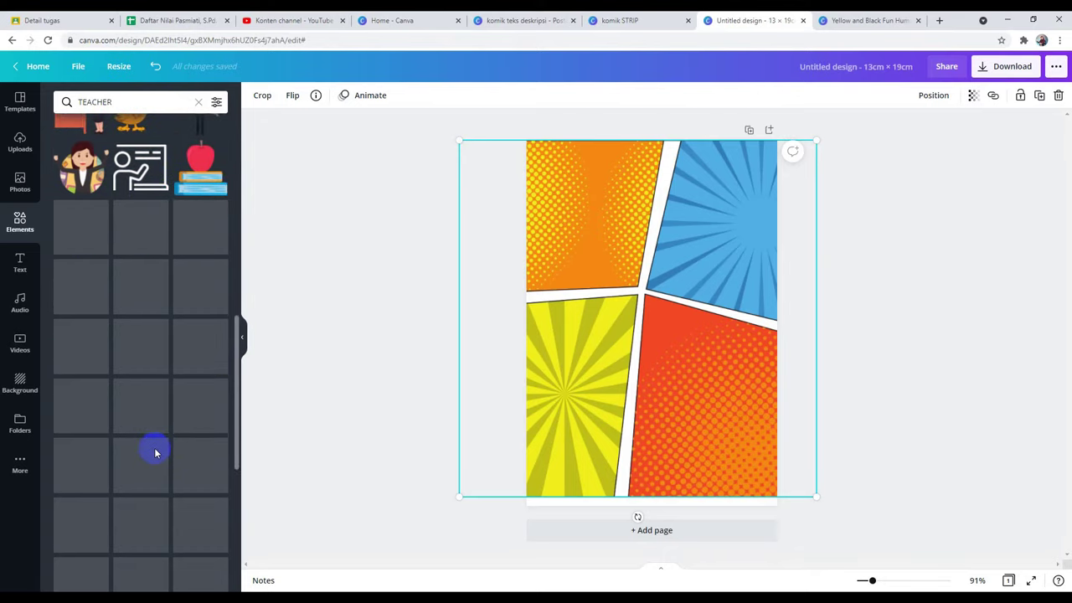
left_click_drag(236, 329, 255, 549)
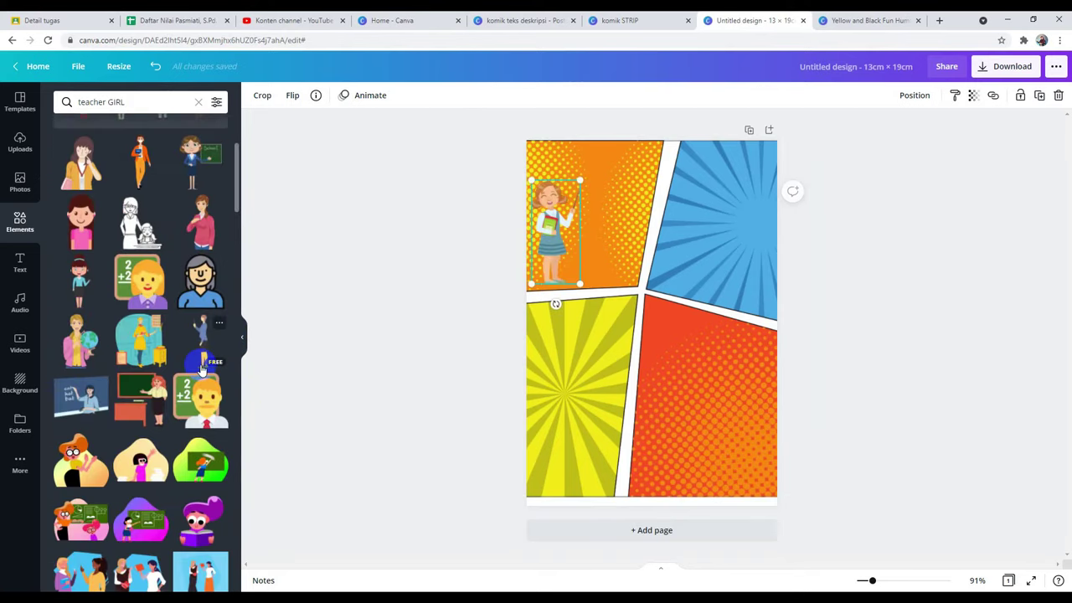
Look through the "teacher GIRL" element results for a teacher character to accompany the girl in the orange panel
scroll(201, 351, "down", 6)
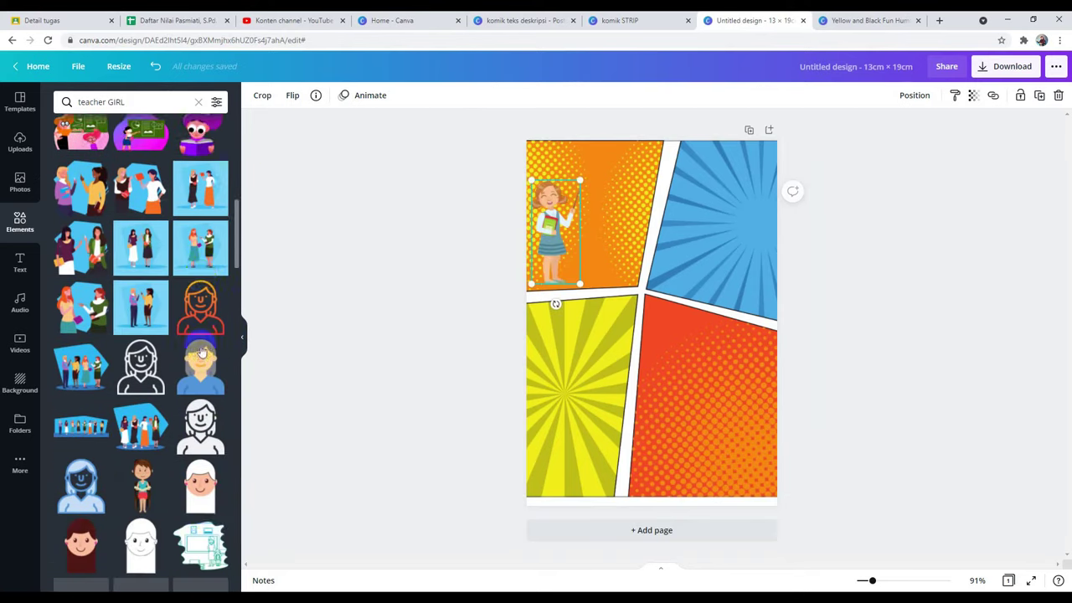
scroll(196, 348, "down", 5)
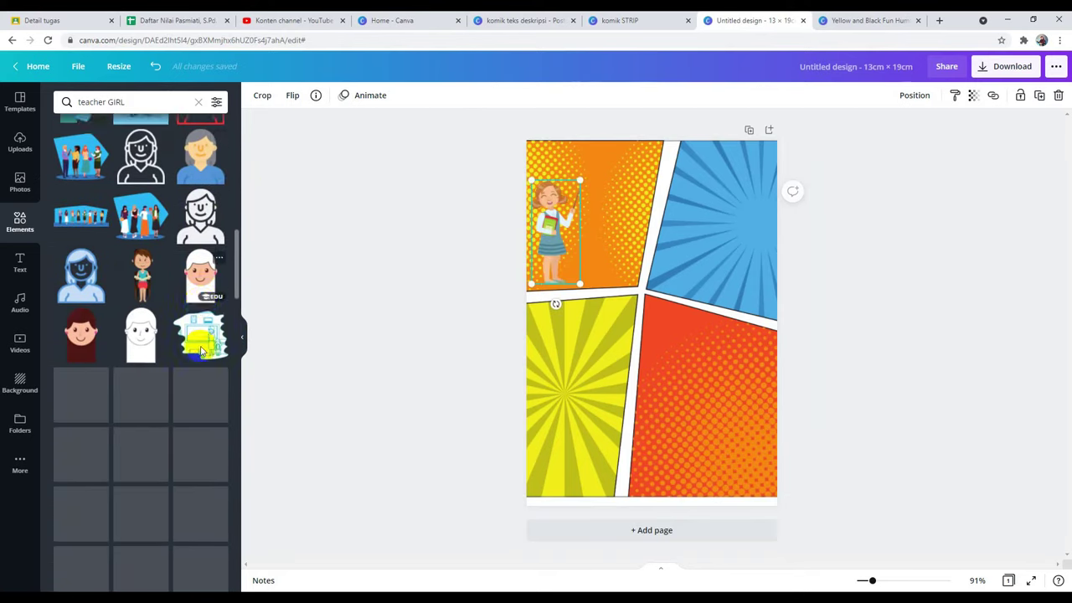
scroll(122, 297, "down", 2)
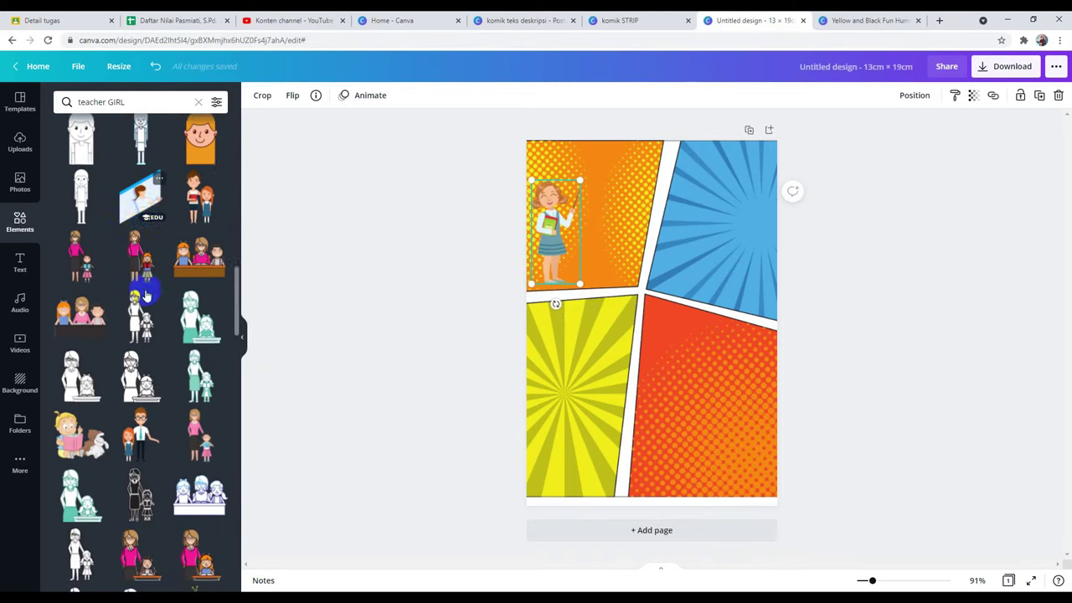
Switch to the "komik teks deskripsi" design, search its elements for "TEACHER" and browse the results
left_click(530, 17)
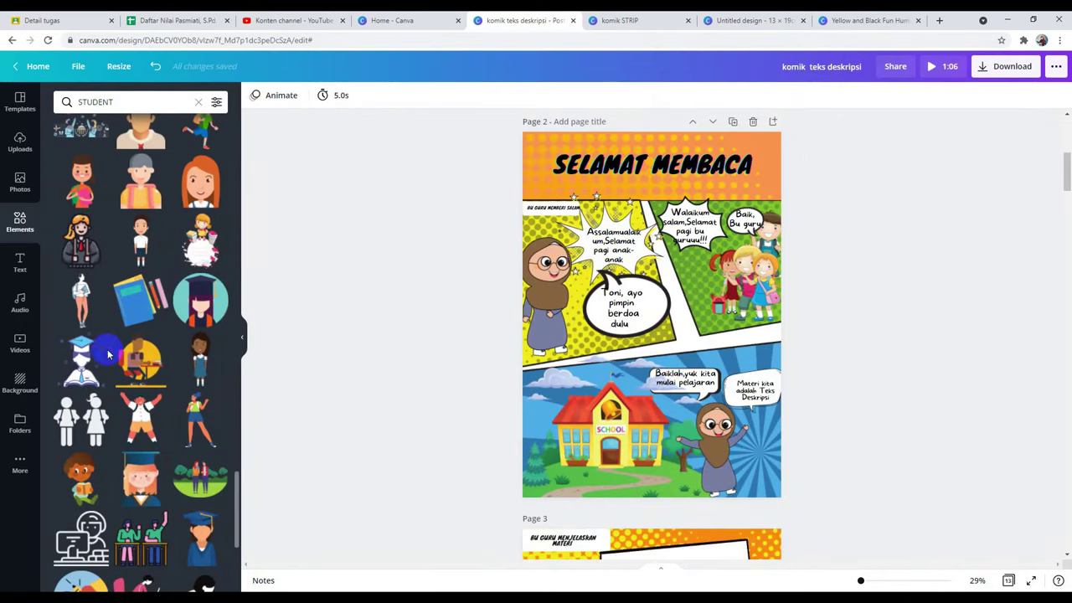
double_click(121, 99)
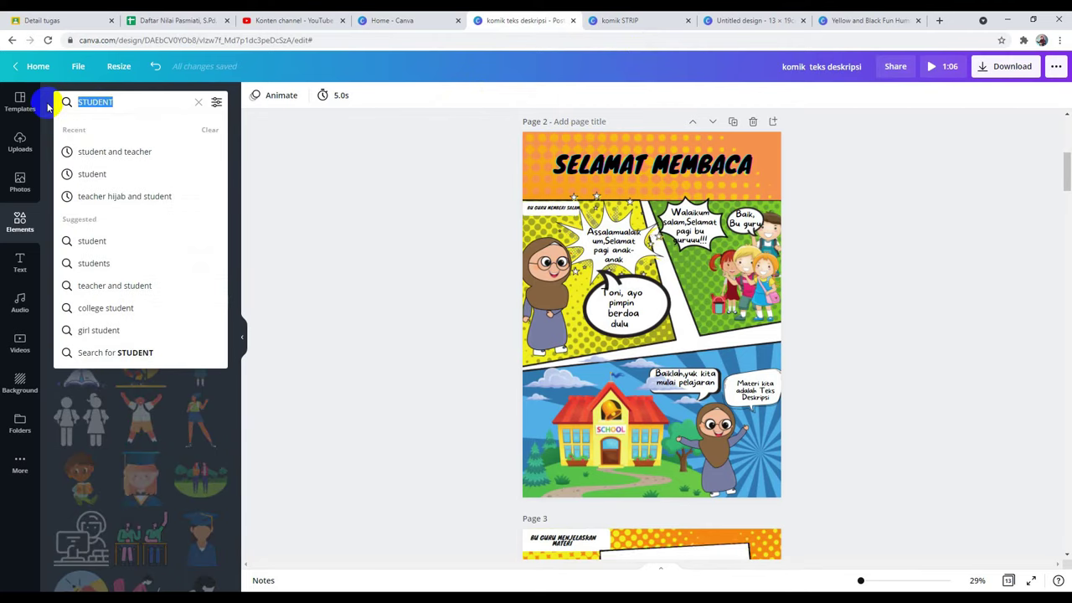
type("TEACHER")
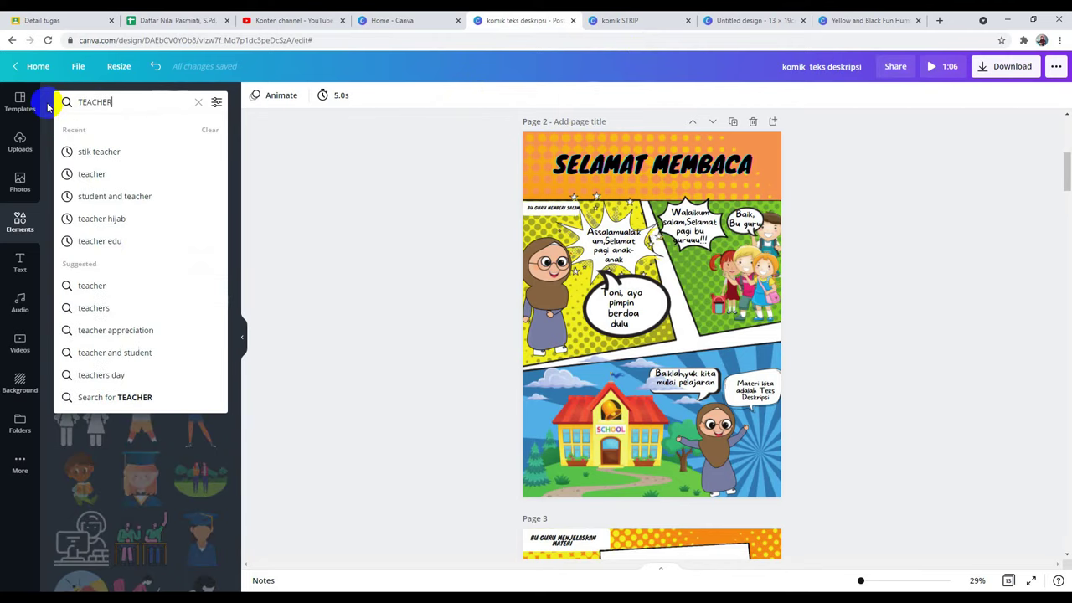
key("Return")
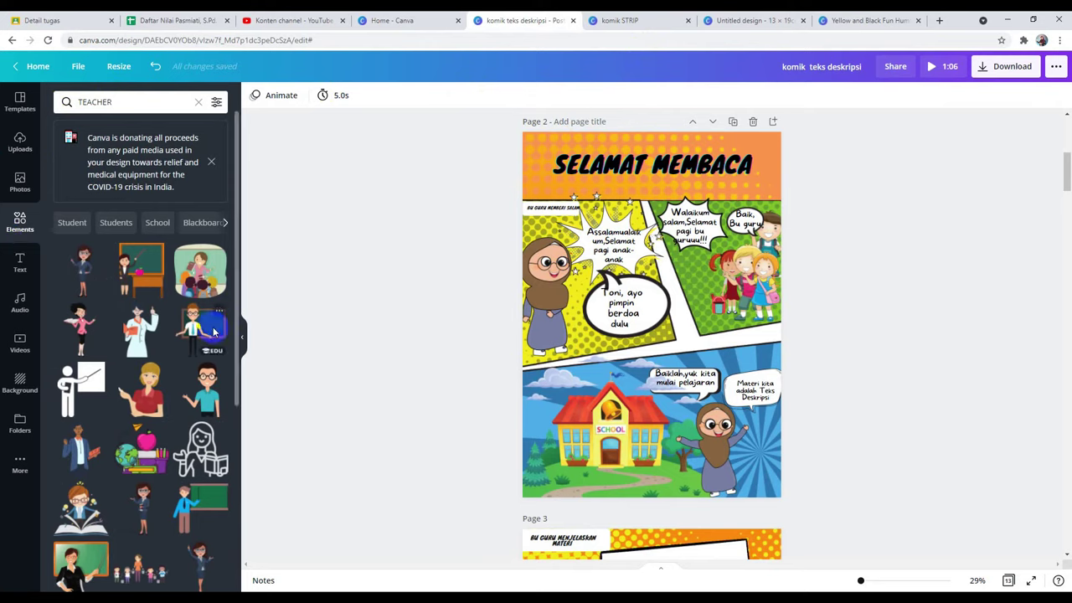
scroll(134, 502, "down", 10)
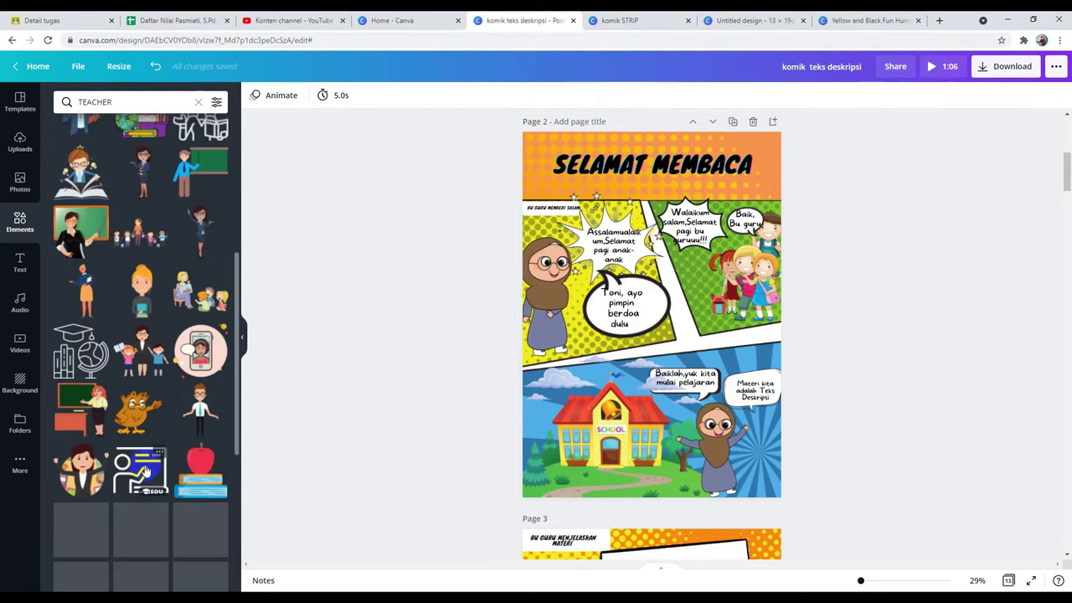
Browse deeper into the "TEACHER" element results to examine the teacher illustrations available for the comic
scroll(155, 419, "down", 1)
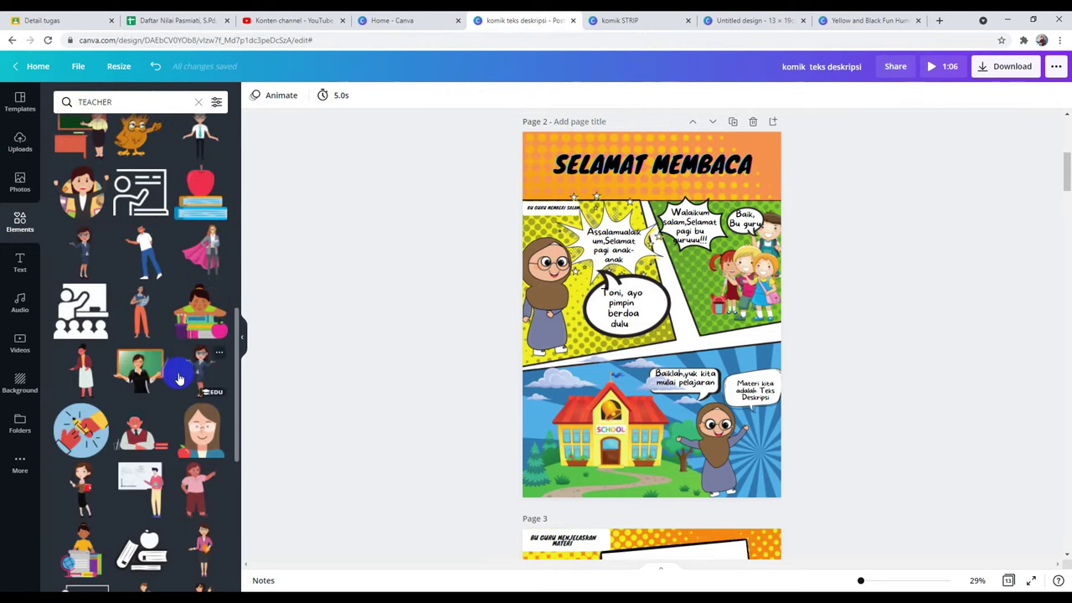
scroll(178, 379, "down", 6)
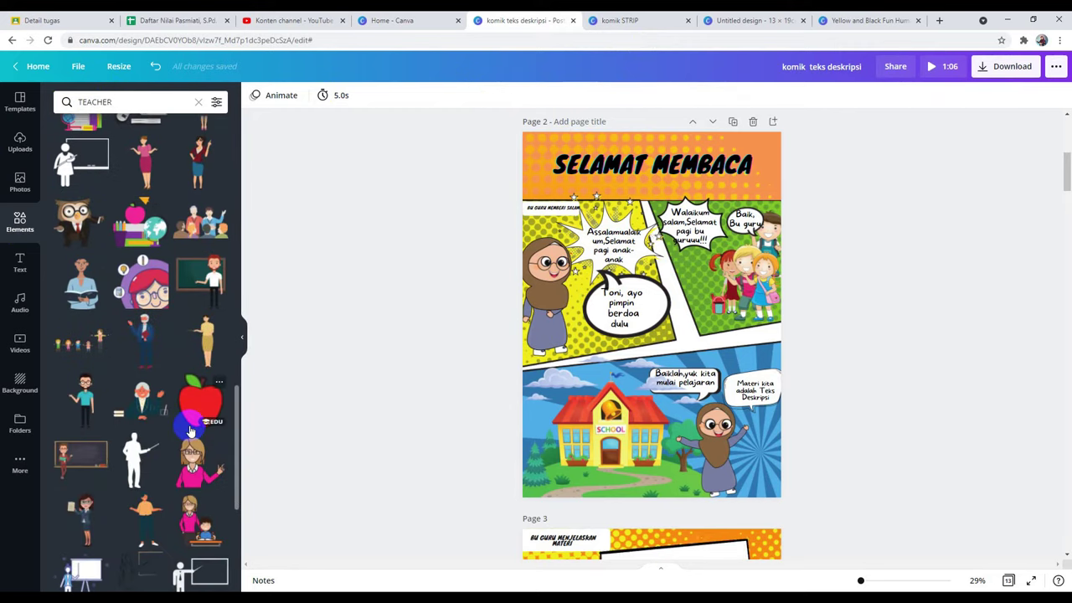
scroll(188, 423, "down", 2)
scroll(182, 413, "down", 5)
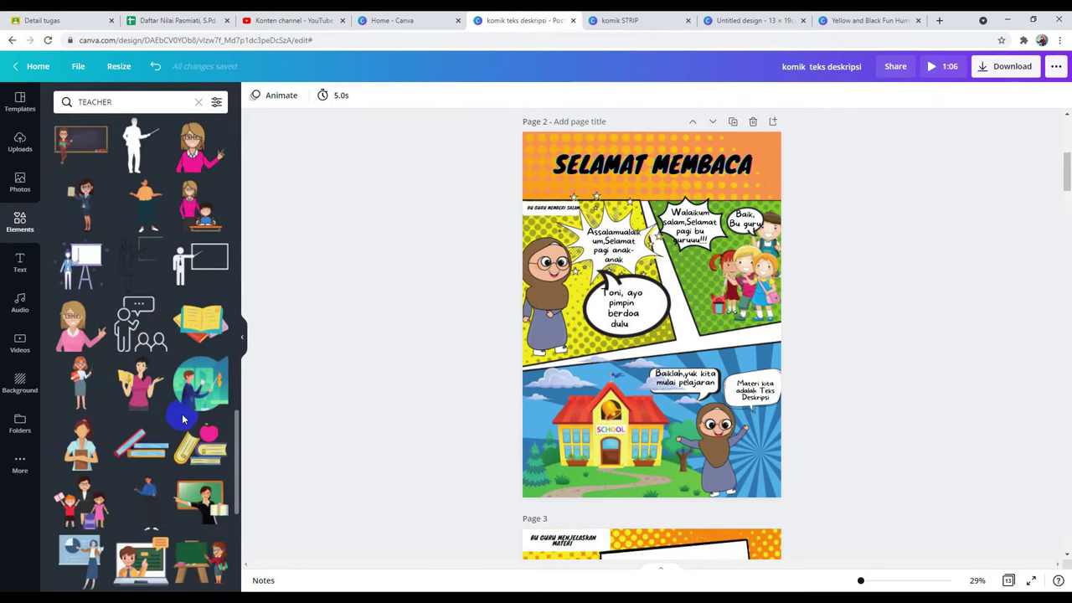
scroll(182, 413, "down", 5)
scroll(177, 408, "down", 3)
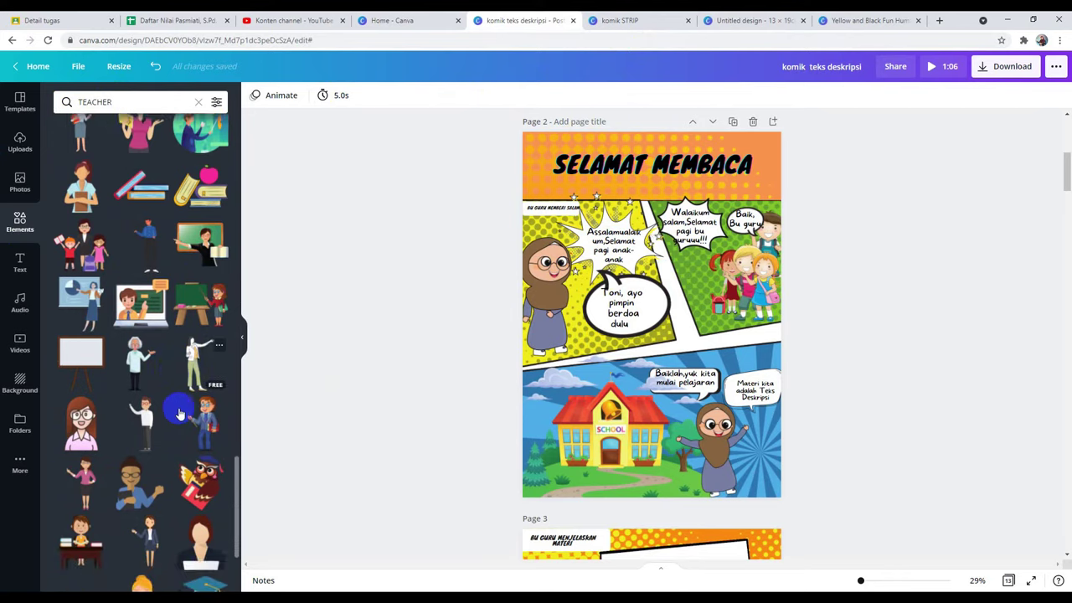
scroll(201, 393, "down", 4)
scroll(203, 390, "down", 5)
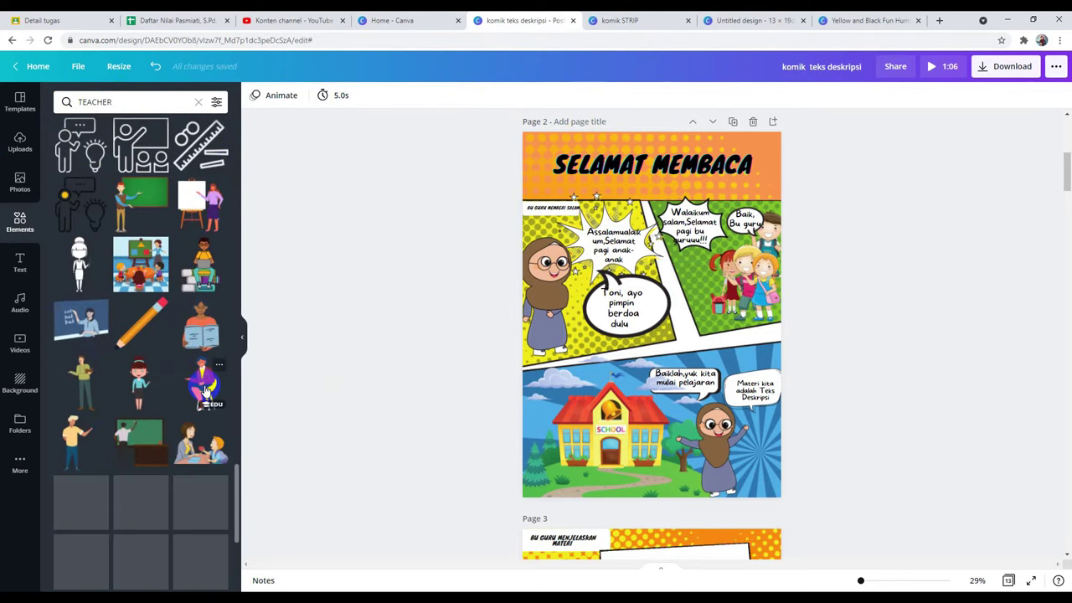
scroll(196, 389, "down", 10)
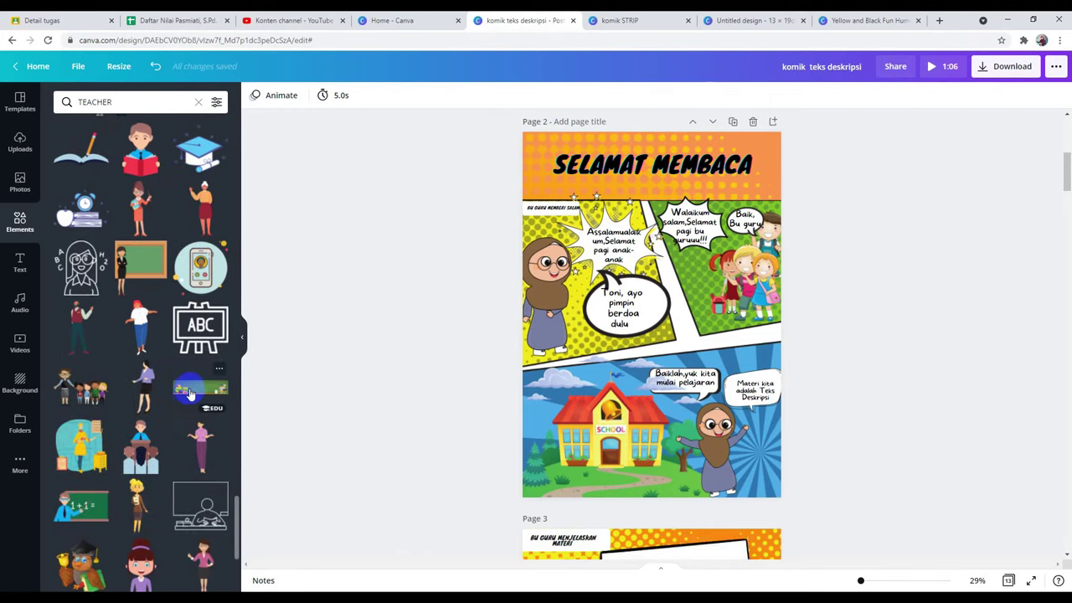
scroll(199, 418, "down", 10)
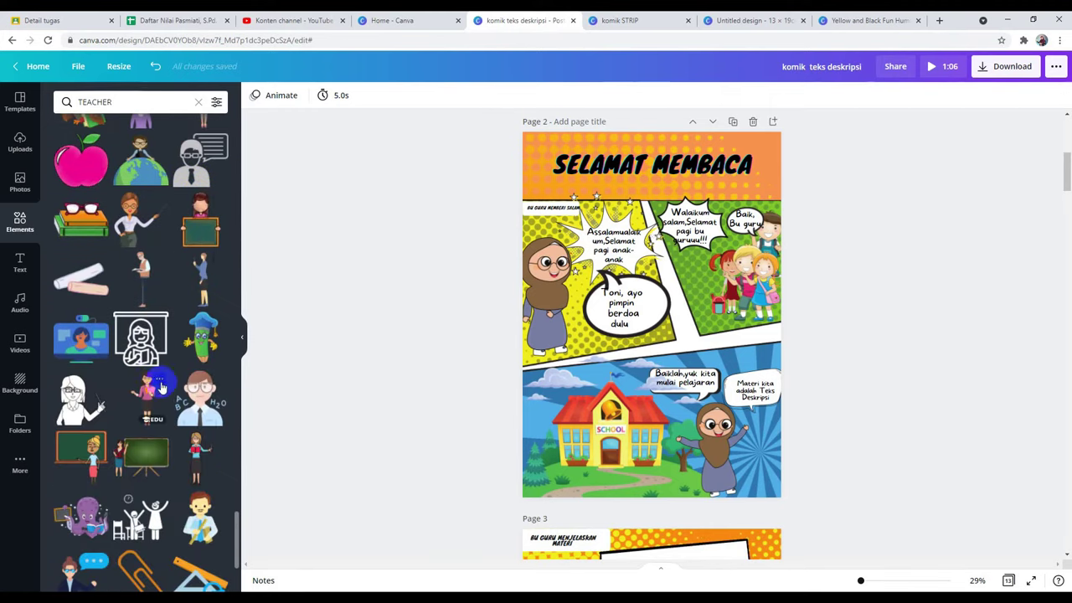
scroll(147, 385, "down", 5)
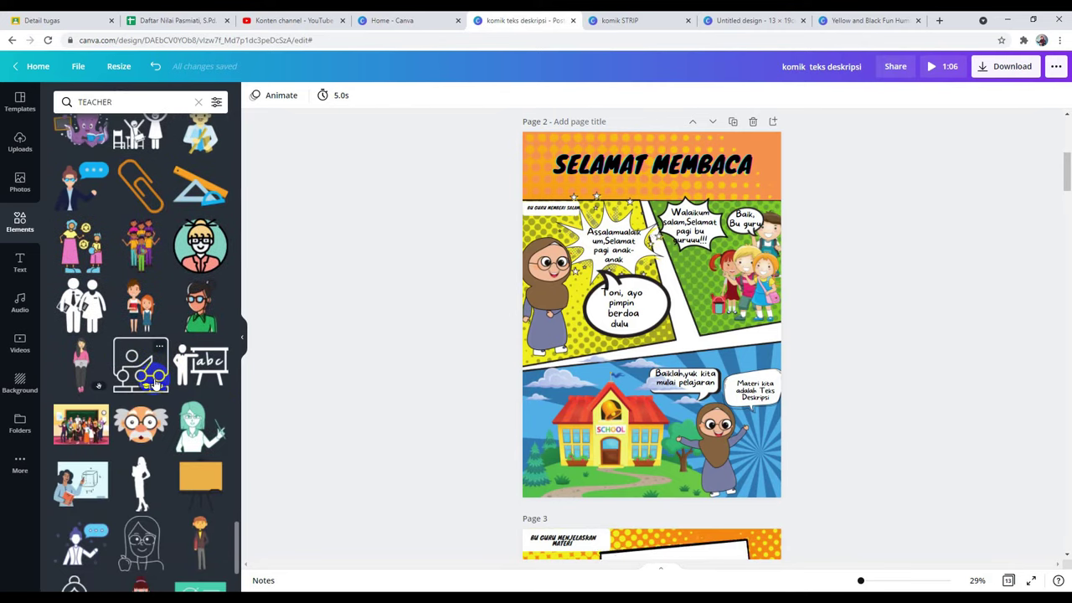
scroll(151, 383, "down", 10)
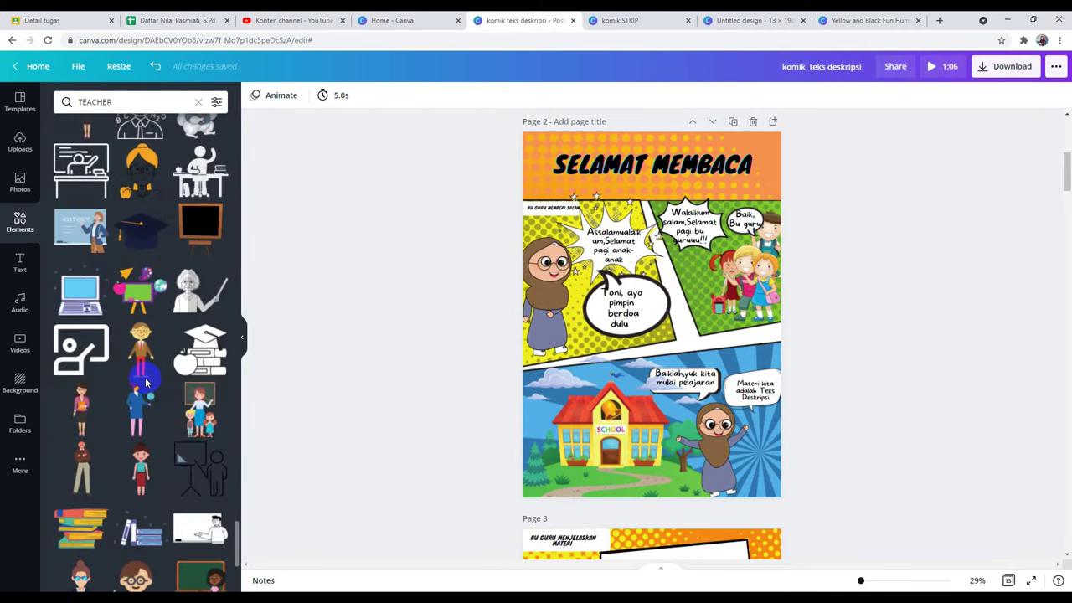
scroll(142, 394, "down", 5)
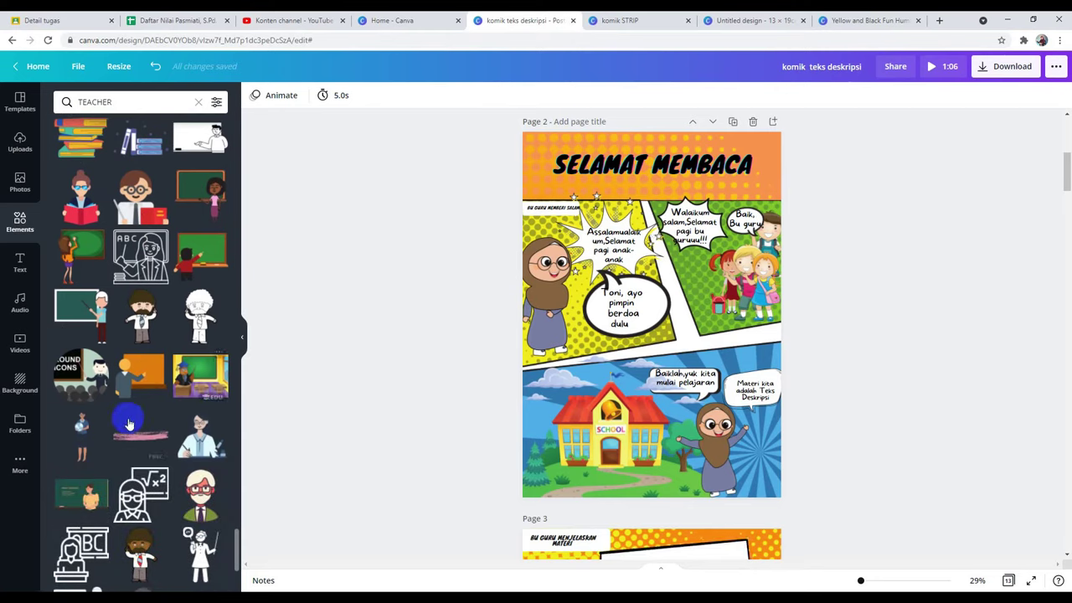
scroll(248, 377, "down", 1)
Shift the hijab-wearing teacher fully inside page 2's yellow panel, ungroup her into separate parts and move them slightly down
right_click(549, 216)
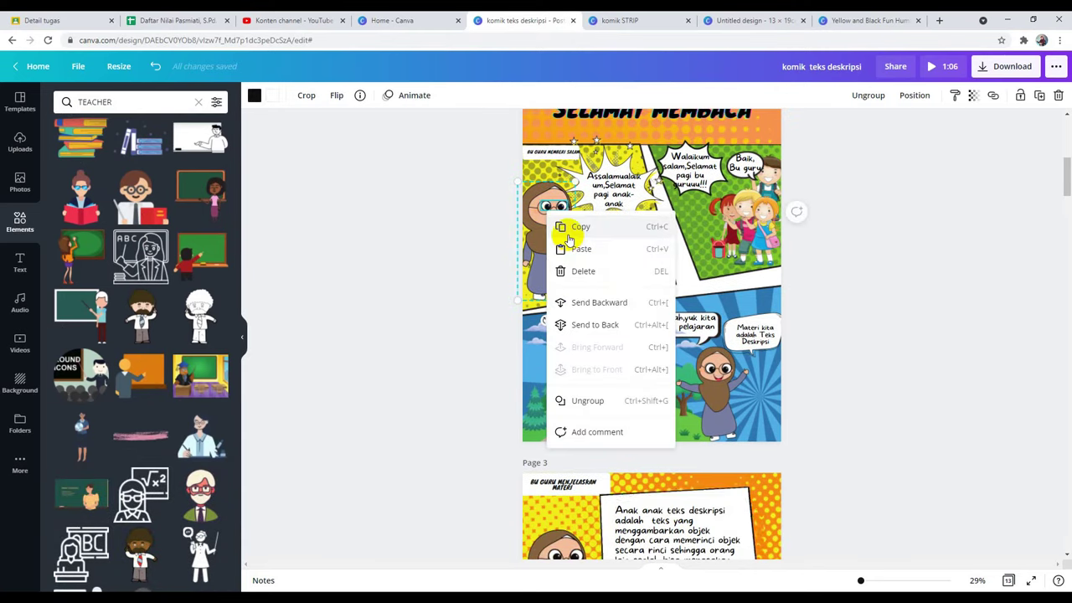
left_click(574, 228)
key("ctrl+v")
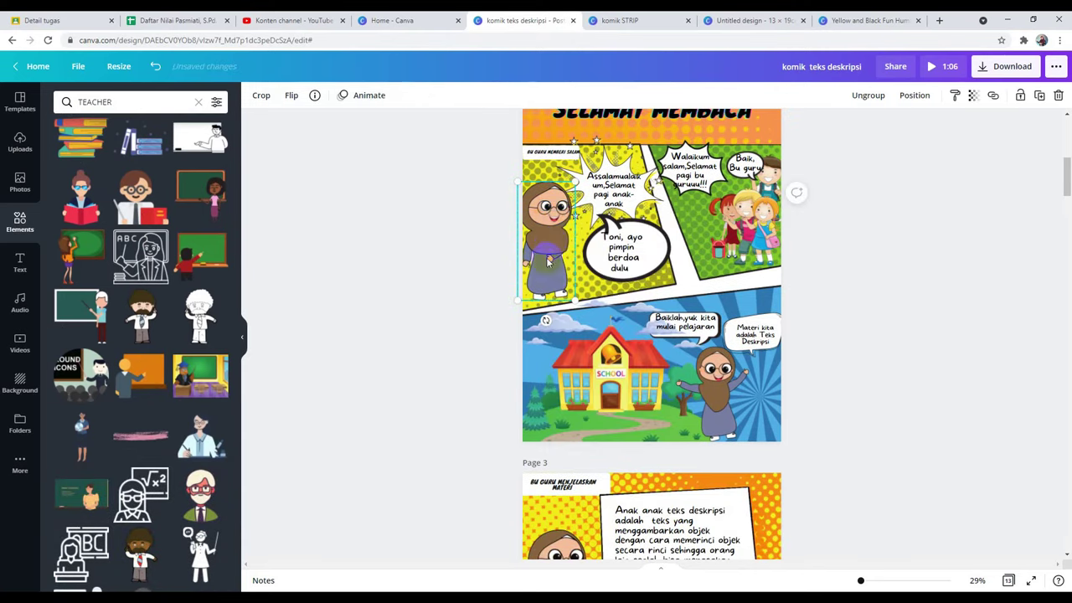
scroll(521, 387, "down", 4)
scroll(502, 369, "up", 4)
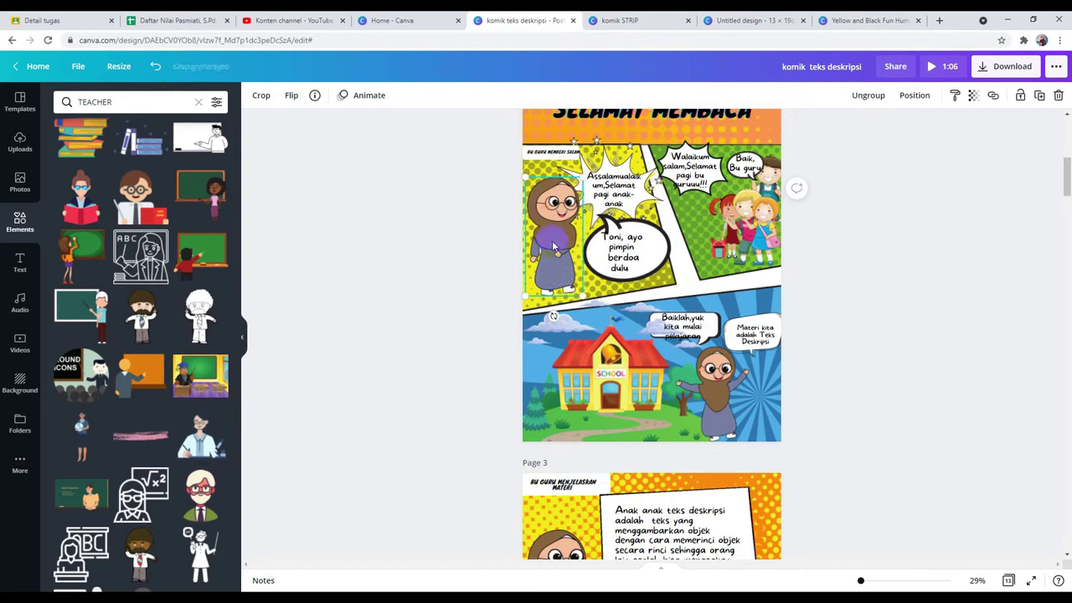
right_click(545, 236)
left_click(602, 428)
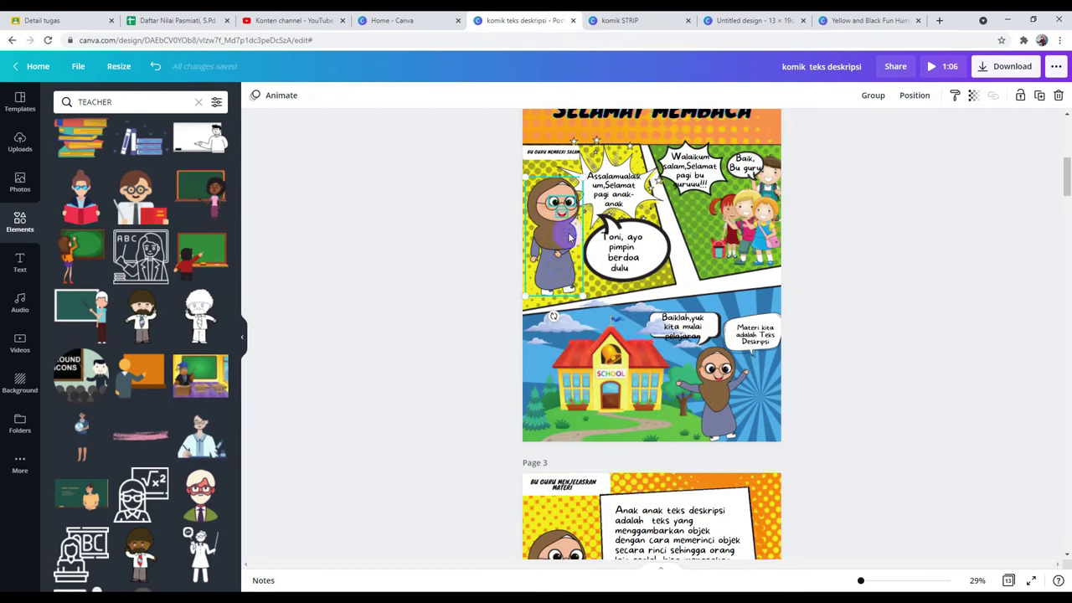
left_click_drag(563, 218, 561, 230)
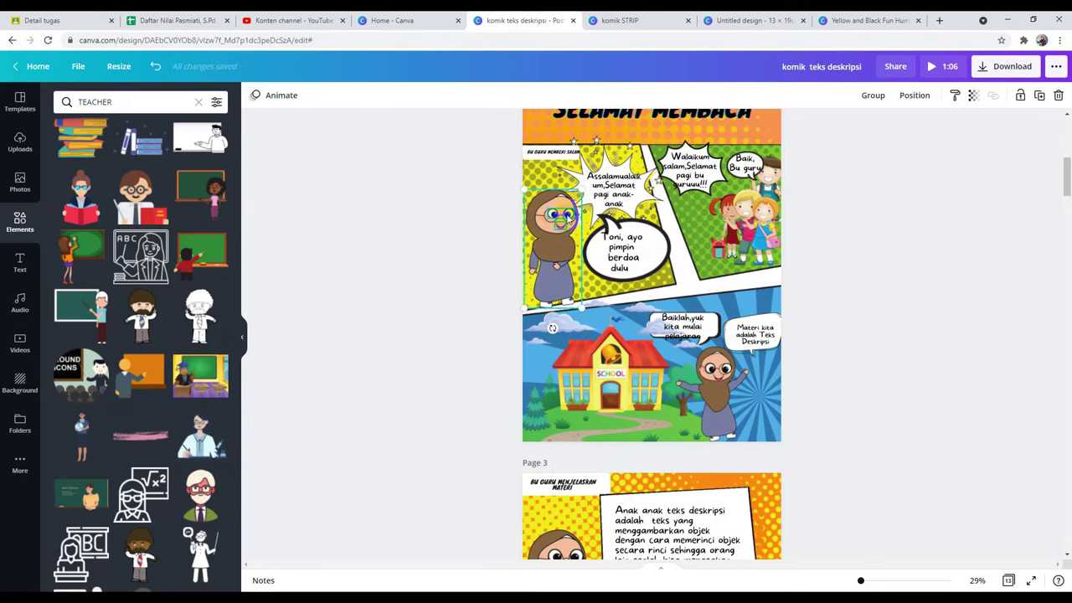
left_click_drag(572, 186, 568, 182)
left_click(578, 203)
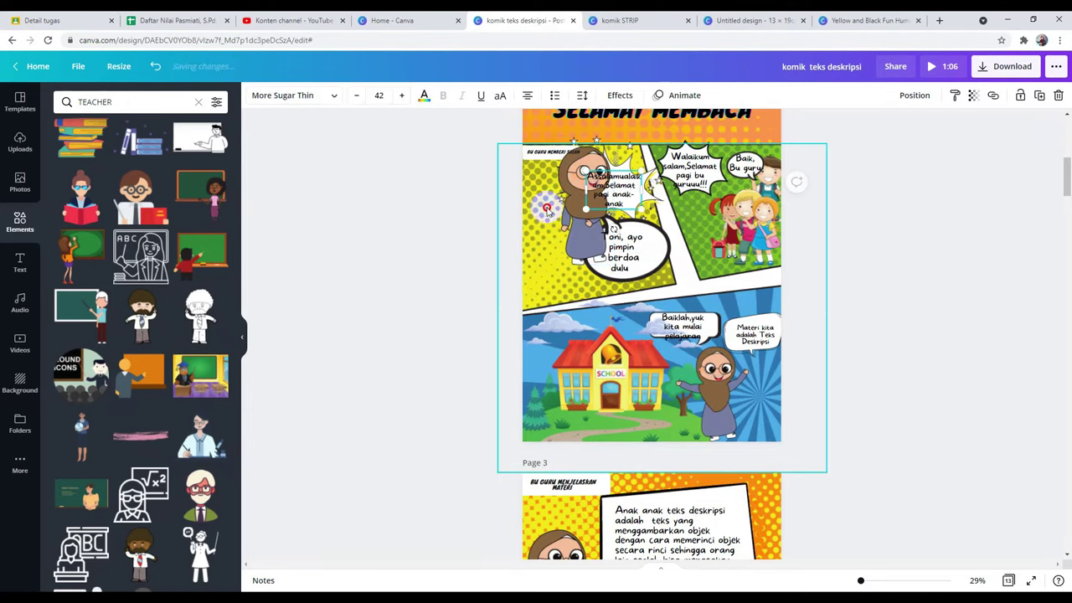
left_click_drag(577, 218, 577, 238)
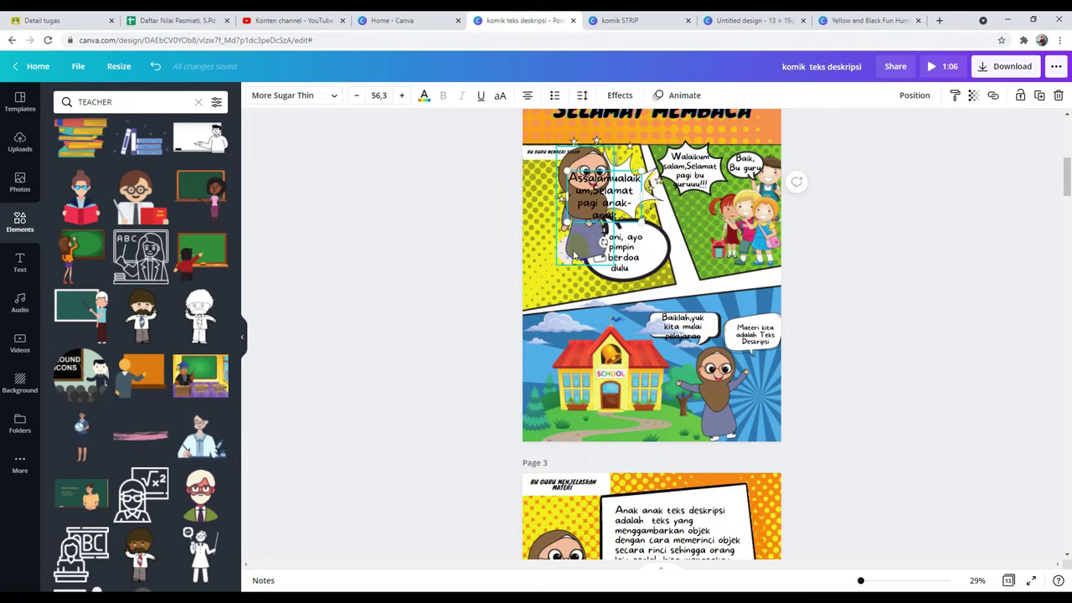
left_click(154, 67)
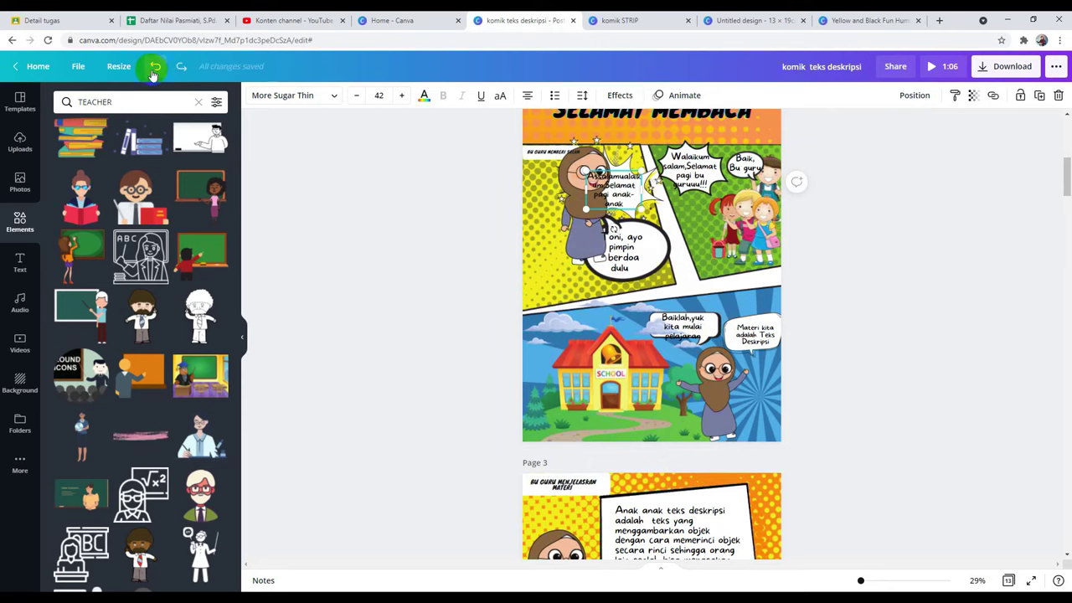
left_click(155, 67)
Try moving the teacher's separate mouth off her face and back, and nudge her glasses on the face
left_click(540, 247)
left_click(557, 221)
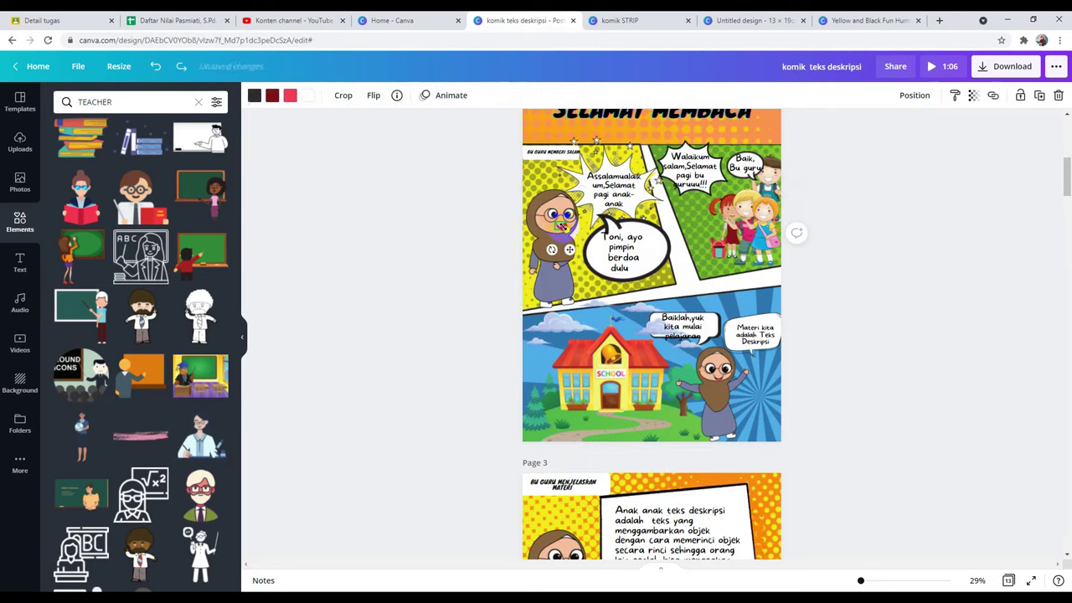
mouse_move(583, 226)
left_mouse_down()
mouse_move(669, 256)
mouse_move(590, 272)
mouse_move(568, 241)
left_mouse_up()
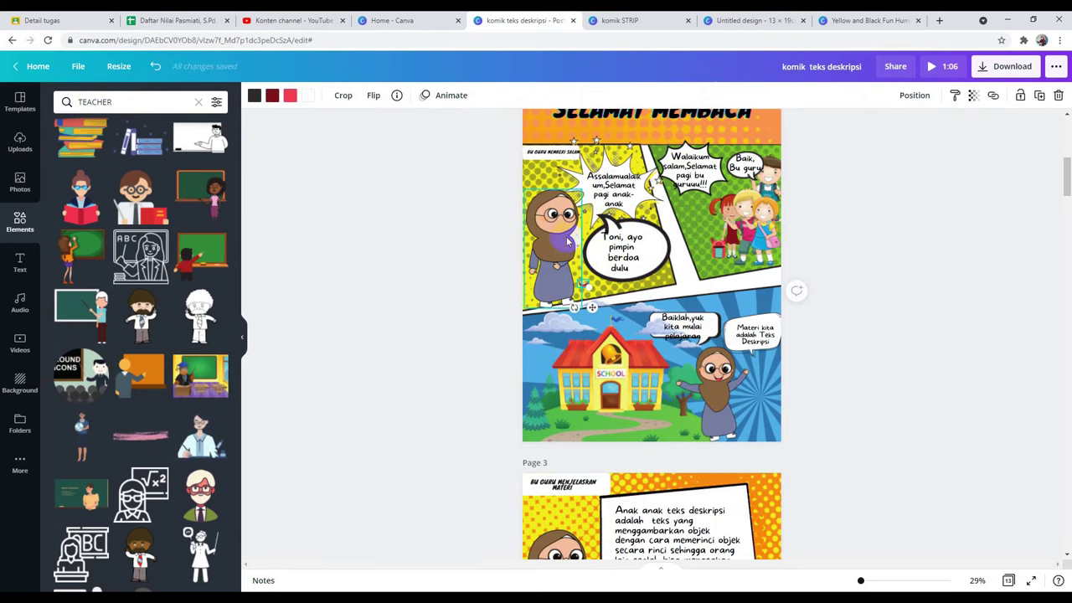
left_click(559, 217)
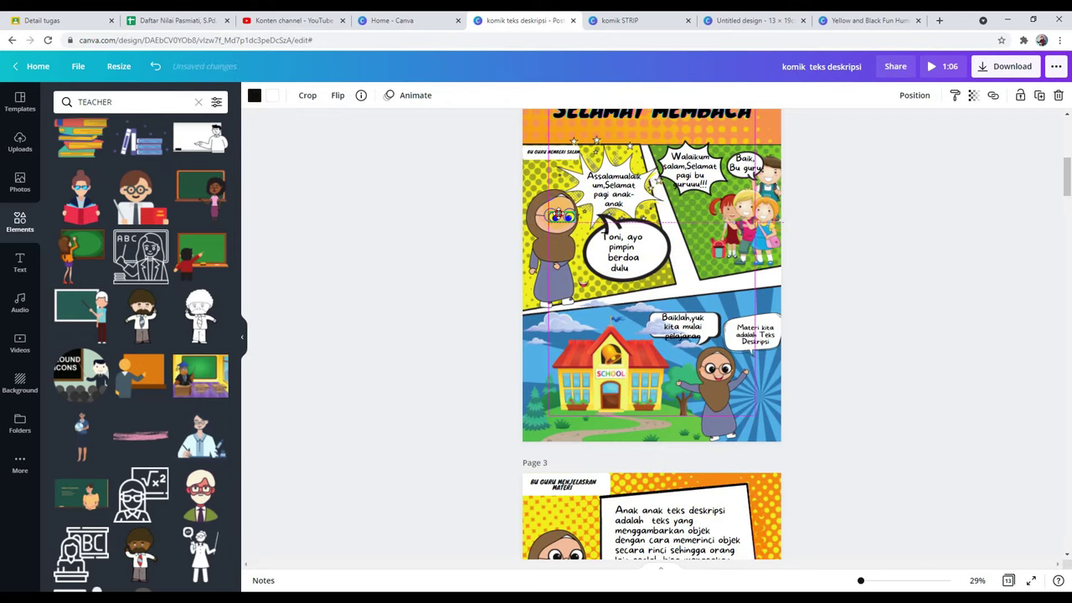
left_click_drag(559, 215, 559, 216)
left_click(552, 243)
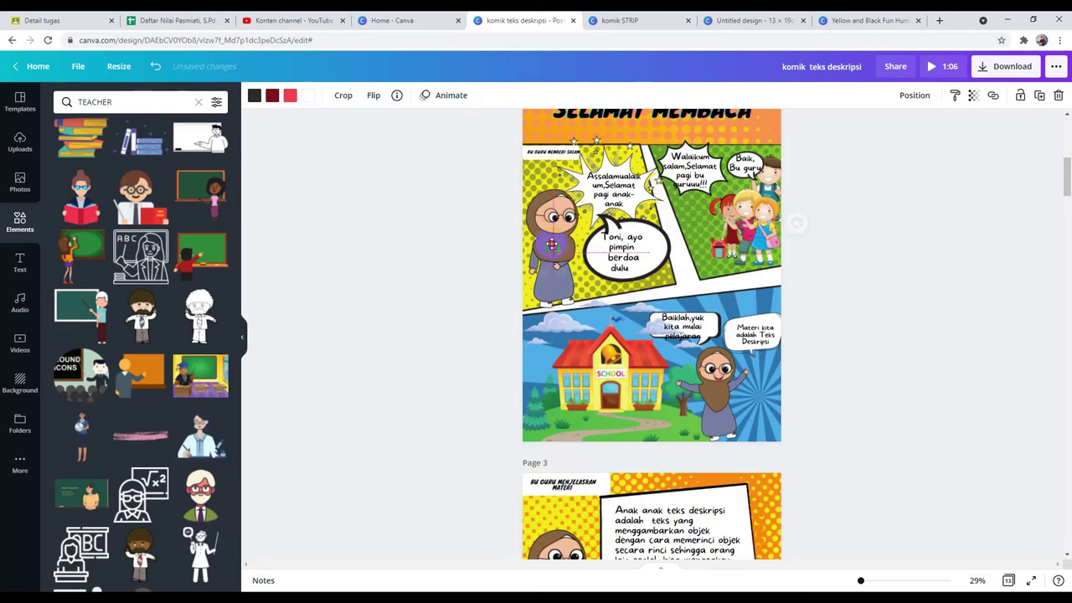
Look through pages 2 to 6 of the comic to examine how the teacher and student characters are used
scroll(565, 335, "down", 5)
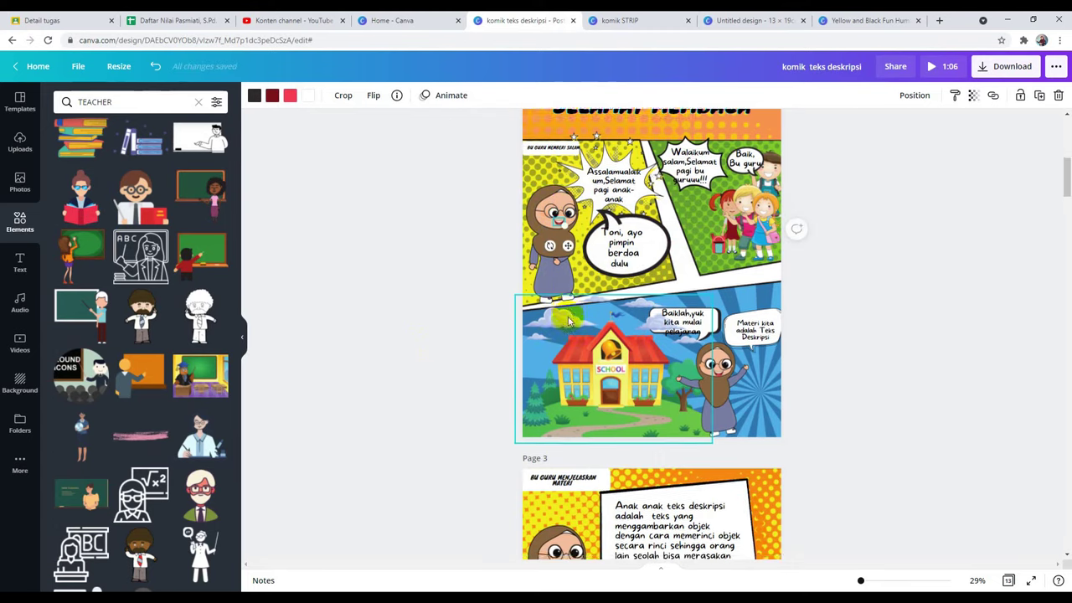
scroll(568, 345, "down", 3)
scroll(561, 251, "up", 3)
scroll(559, 211, "down", 1)
scroll(559, 211, "down", 7)
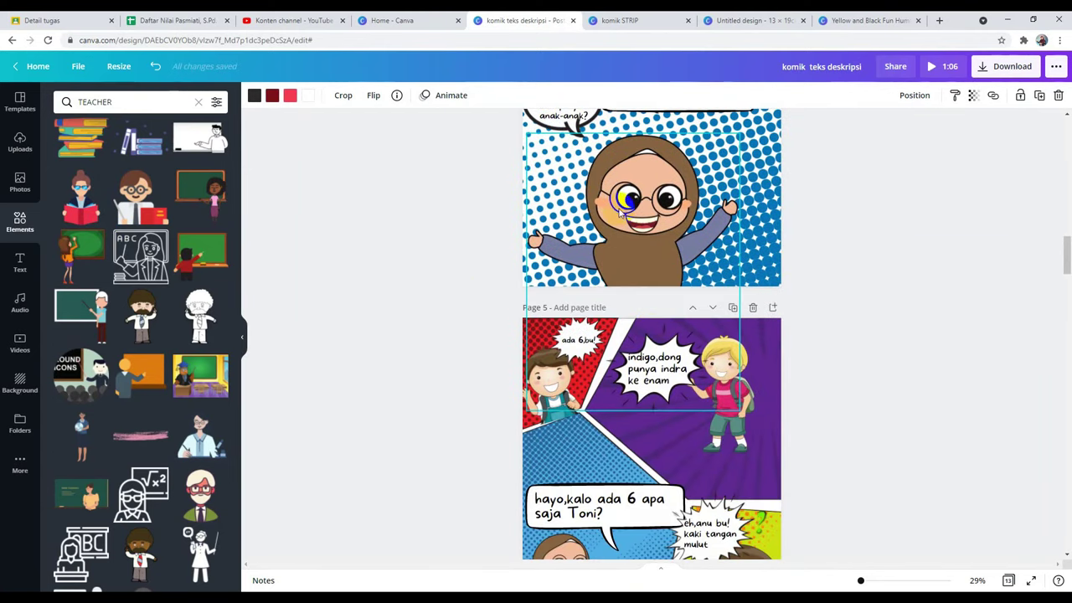
scroll(651, 240, "down", 3)
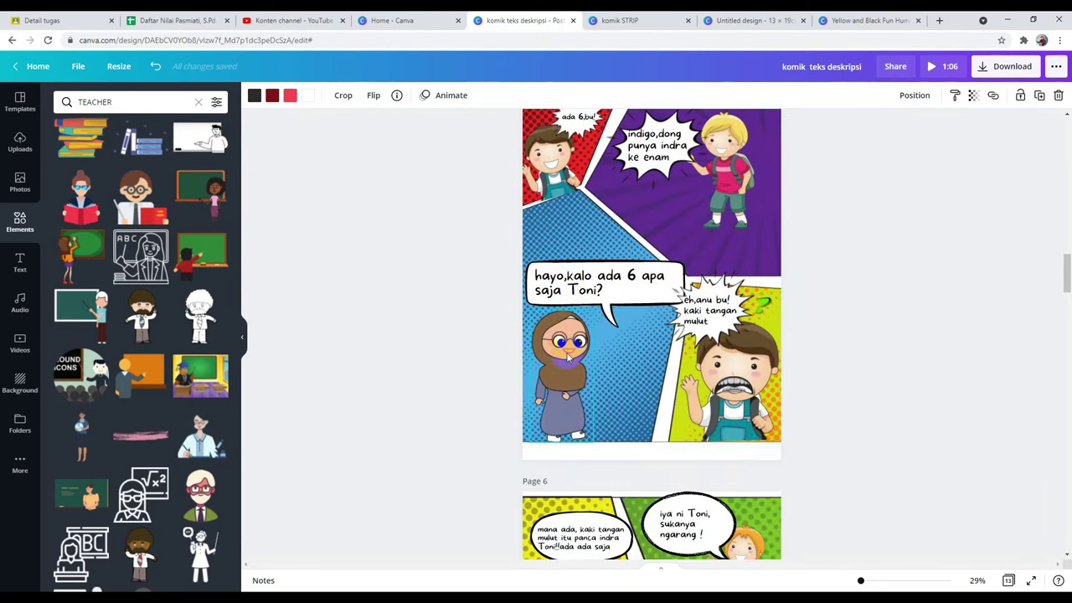
scroll(567, 356, "down", 3)
Search the elements for "SMILE" and browse the smiling faces and mouth illustrations
left_click(109, 102)
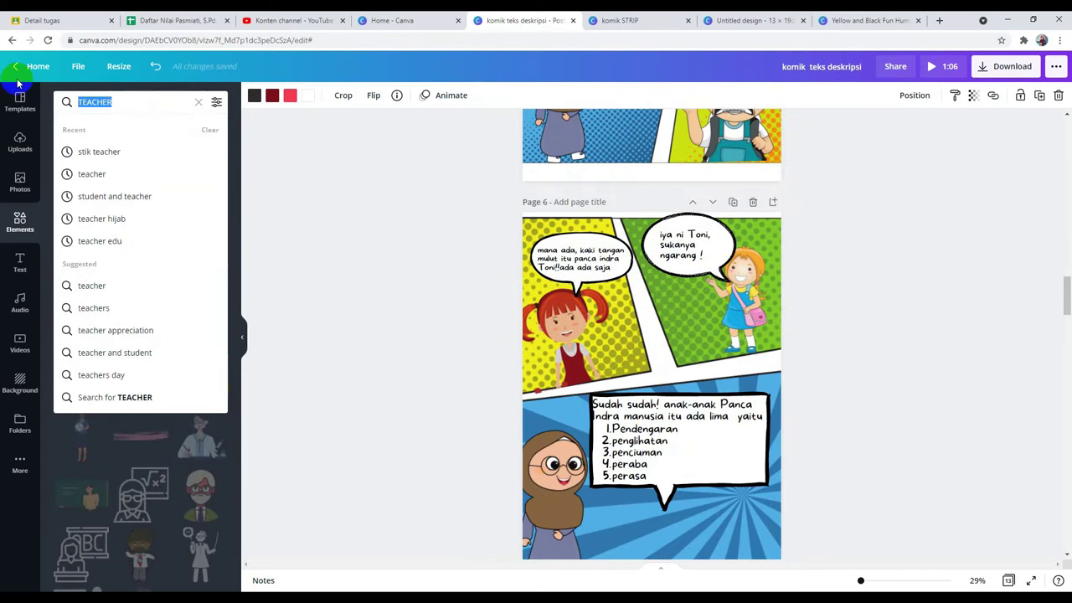
key("BackSpace")
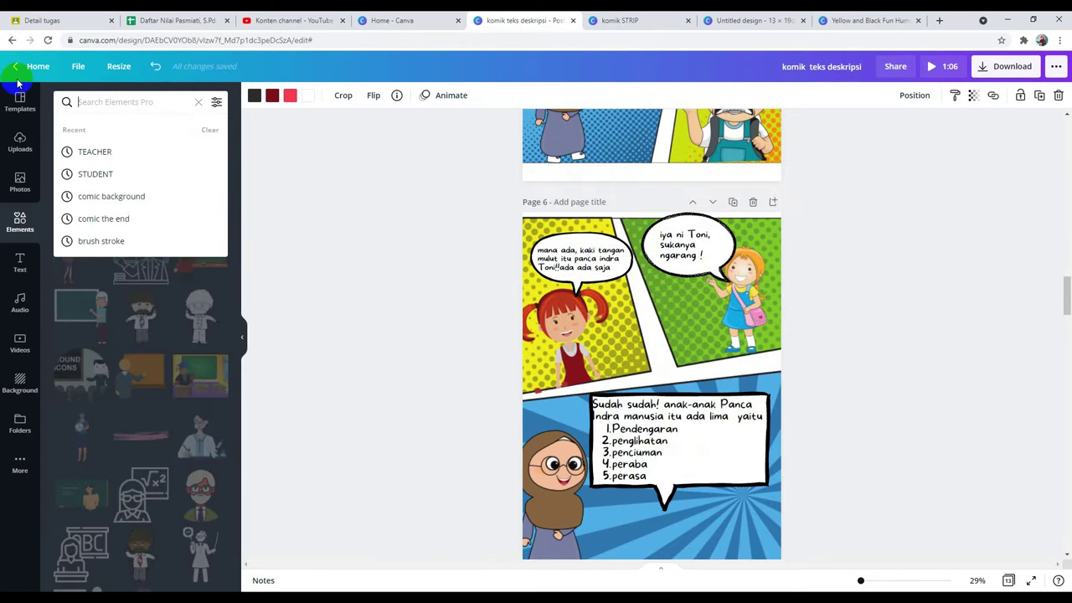
type("SIMEL")
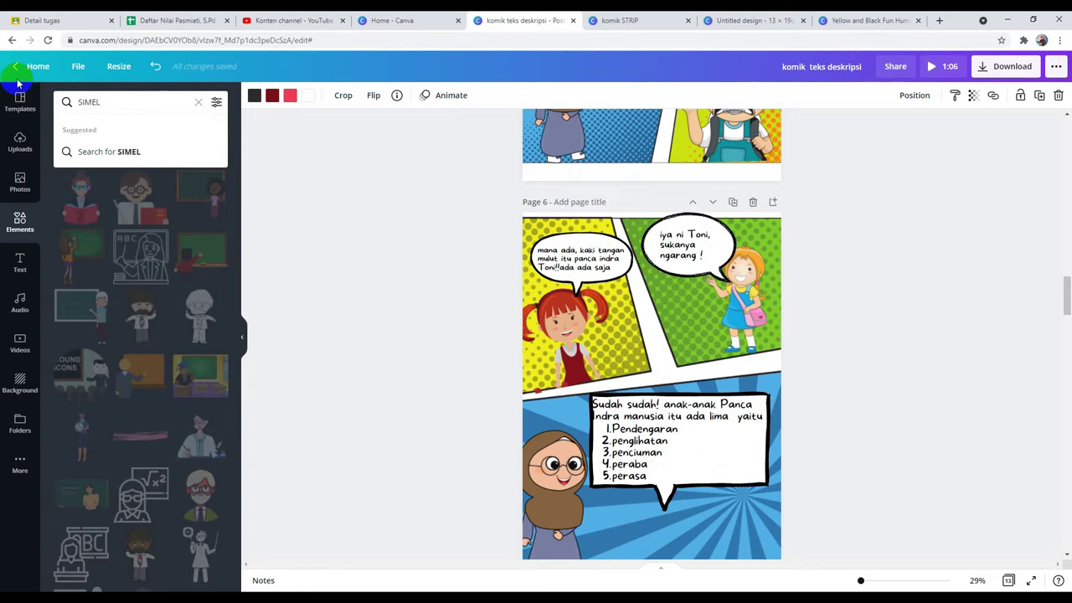
key("BackSpace")
key("BackSpace")
key("BackSpace")
key("BackSpace")
type("M")
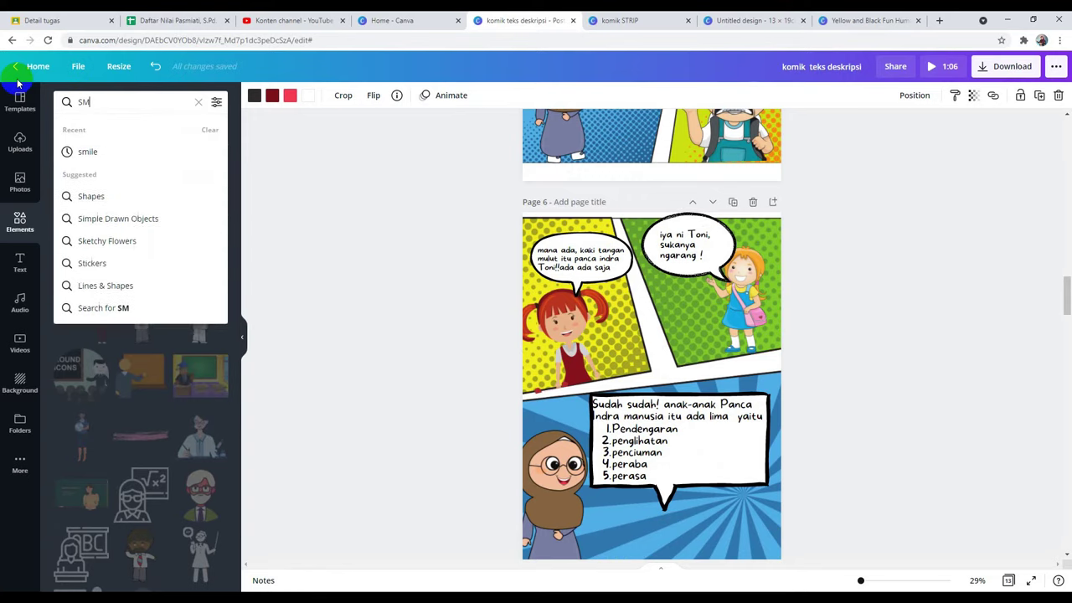
type("ILE")
key("Return")
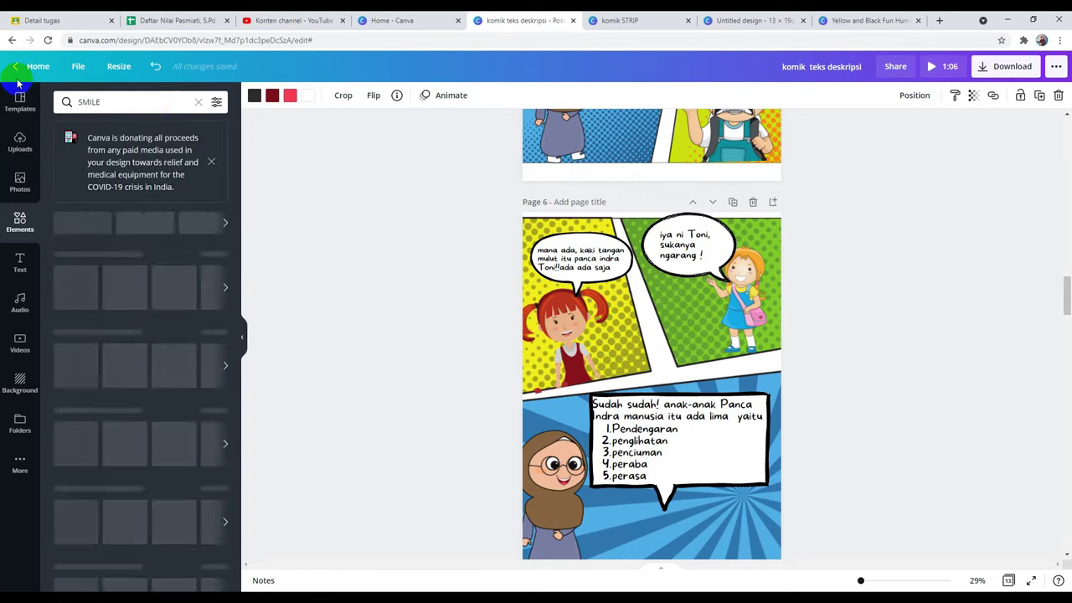
scroll(180, 473, "down", 5)
scroll(180, 473, "down", 2)
scroll(150, 261, "down", 2)
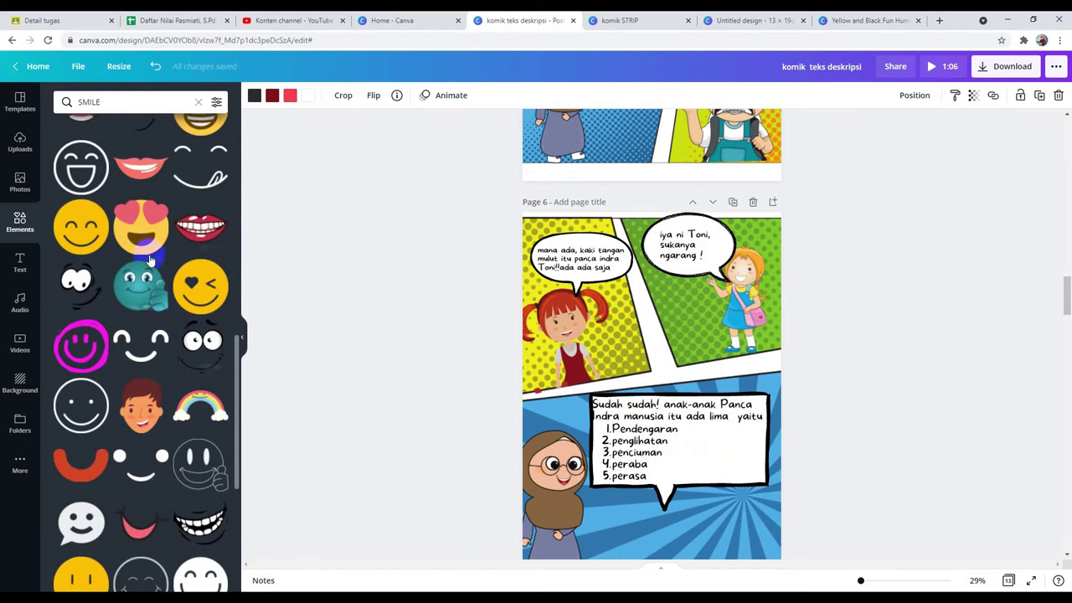
Examine the mouth element over the dark-haired boy's face on page 5 and the student characters on pages 5 and 6
left_click_drag(188, 298, 733, 281)
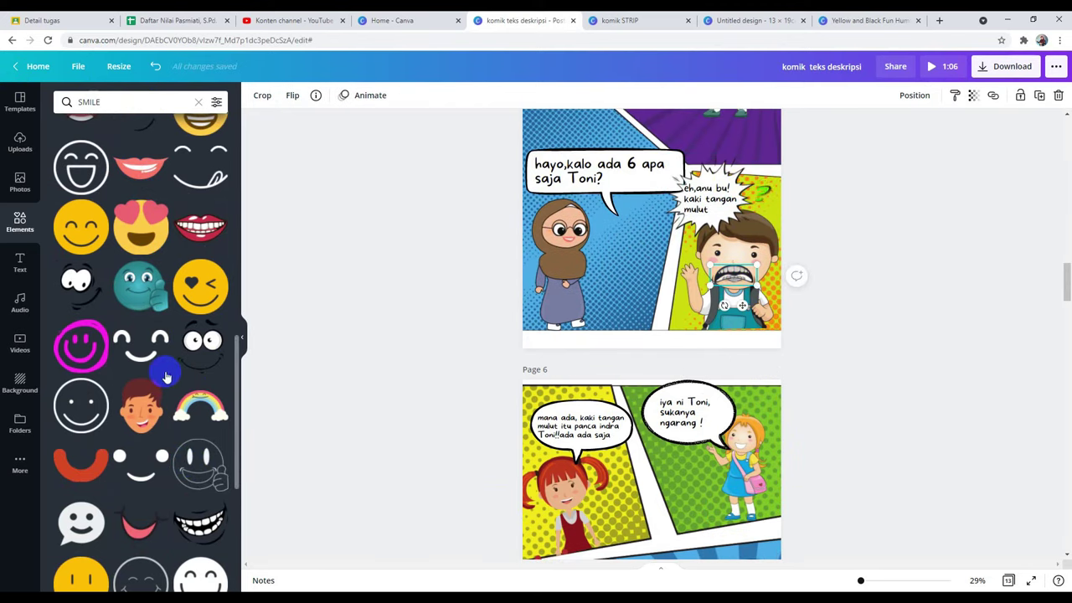
scroll(168, 364, "down", 2)
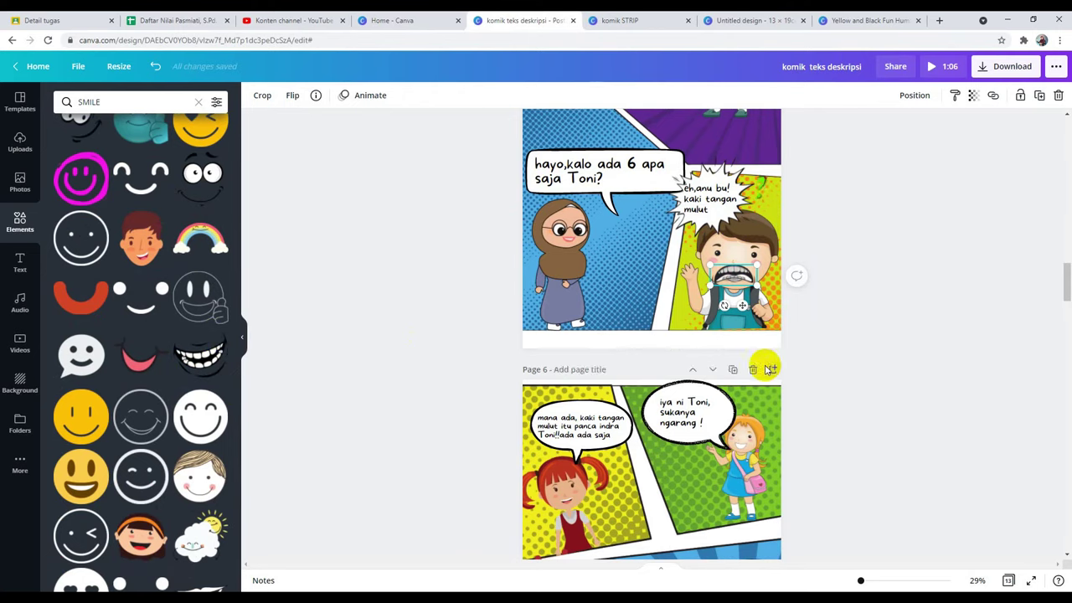
left_click(820, 340)
scroll(506, 410, "down", 1)
scroll(507, 410, "down", 3)
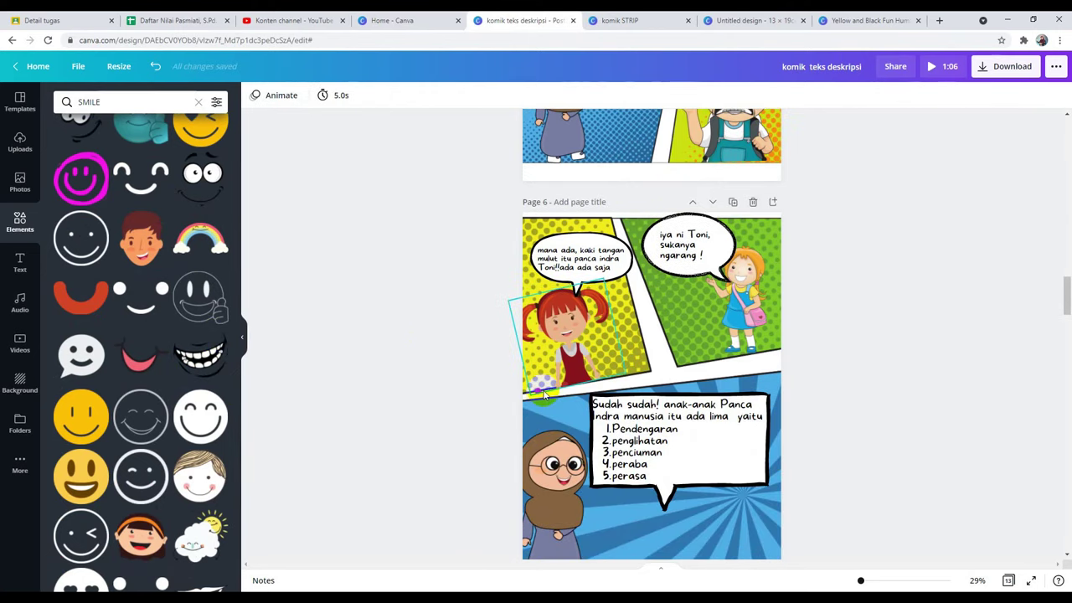
scroll(706, 318, "up", 1)
scroll(706, 318, "up", 5)
left_click(739, 151)
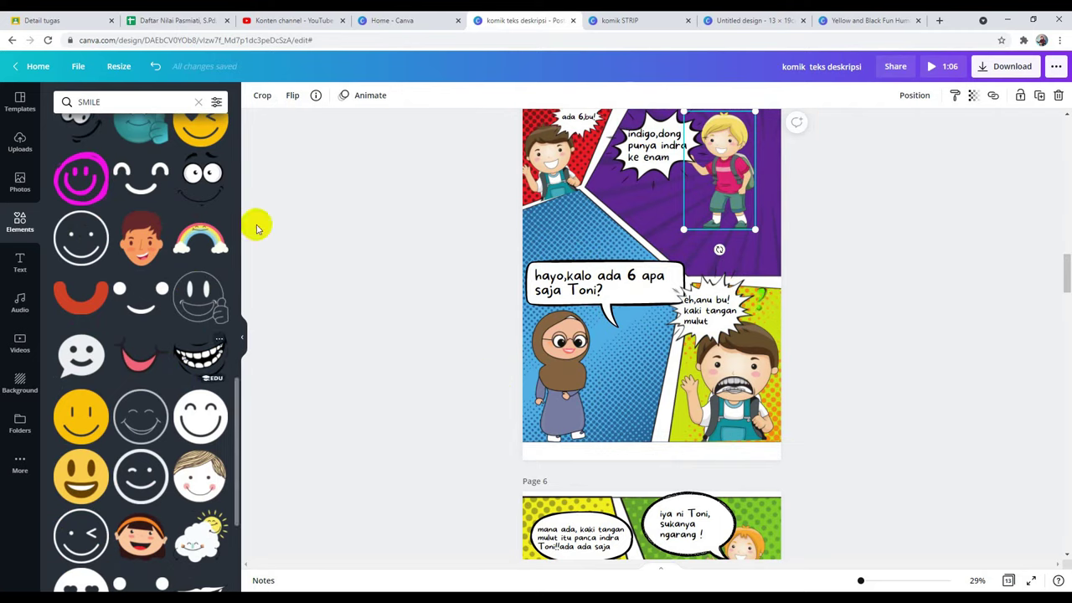
Place the toothy black-and-white grin over the blond boy's mouth on page 5 and shrink it to fit his face
left_click_drag(203, 173, 722, 142)
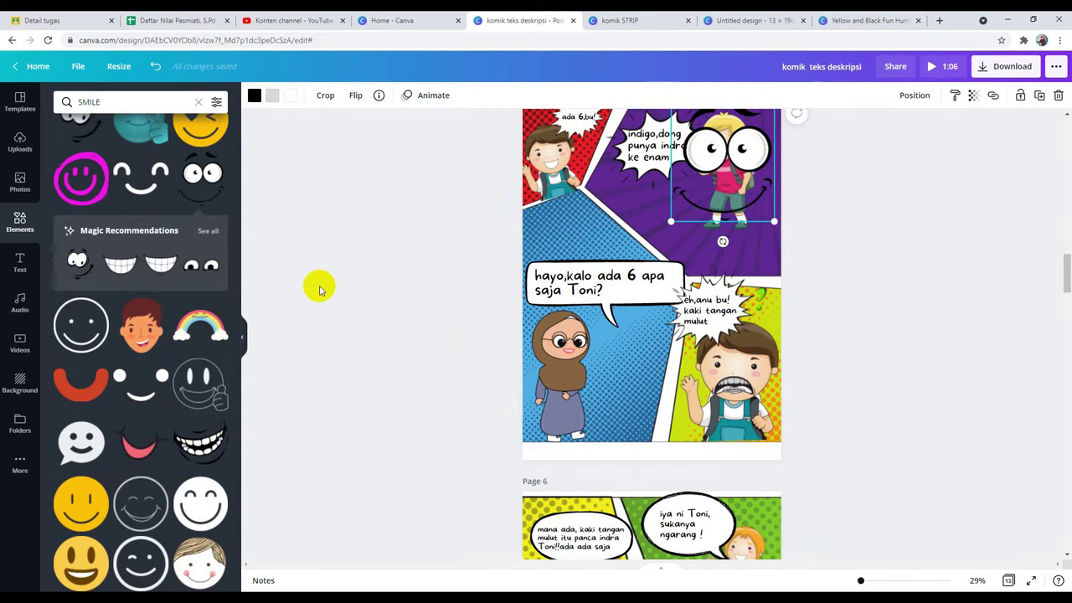
left_click(155, 66)
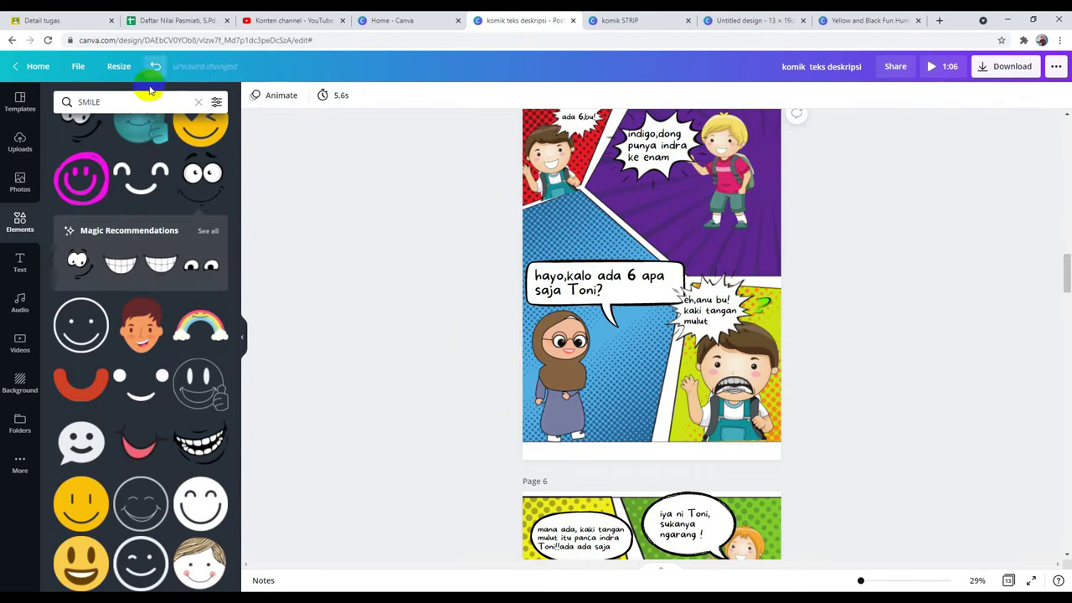
left_click_drag(204, 450, 681, 171)
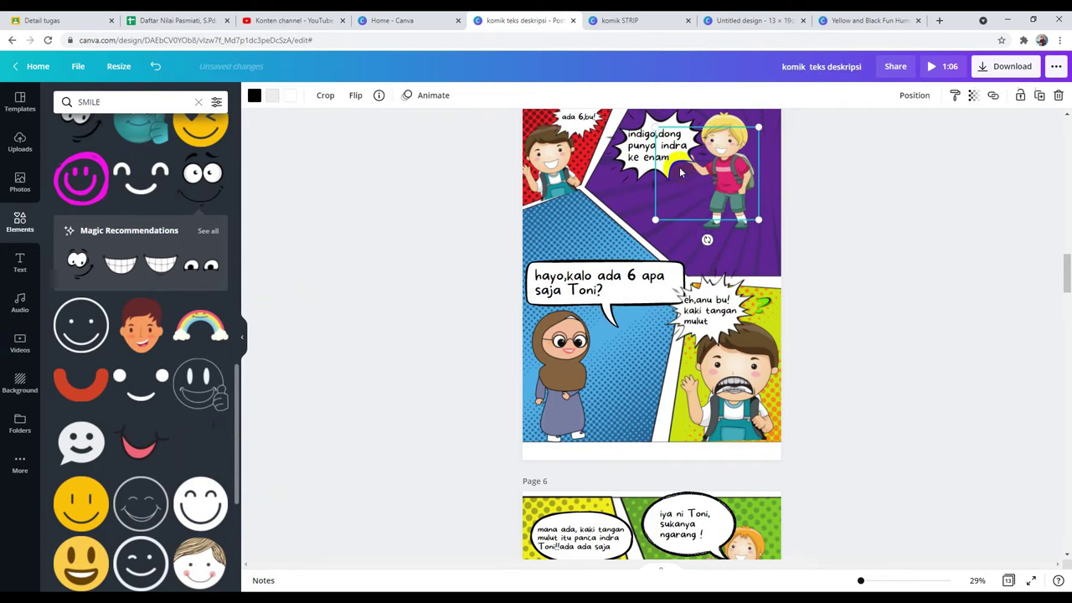
left_click_drag(757, 127, 725, 153)
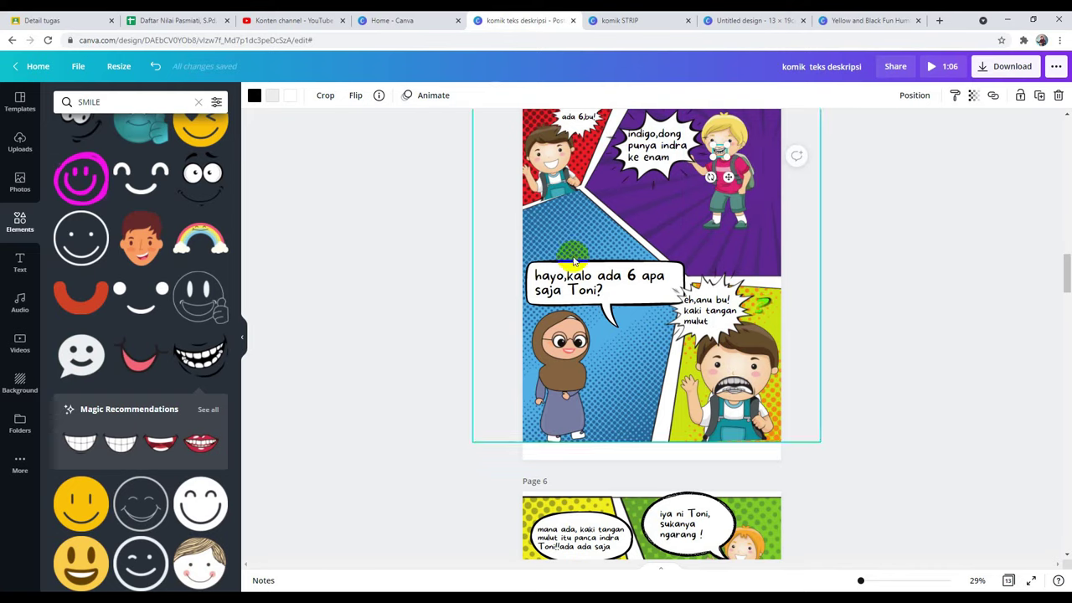
Search the elements for "EYES"
scroll(167, 416, "down", 10)
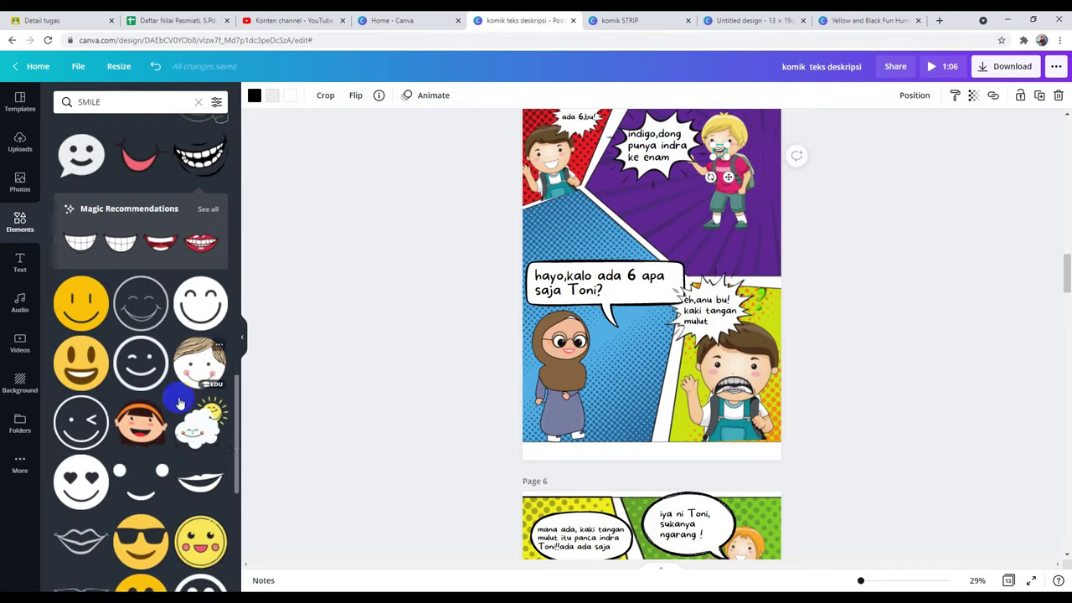
left_click(110, 101)
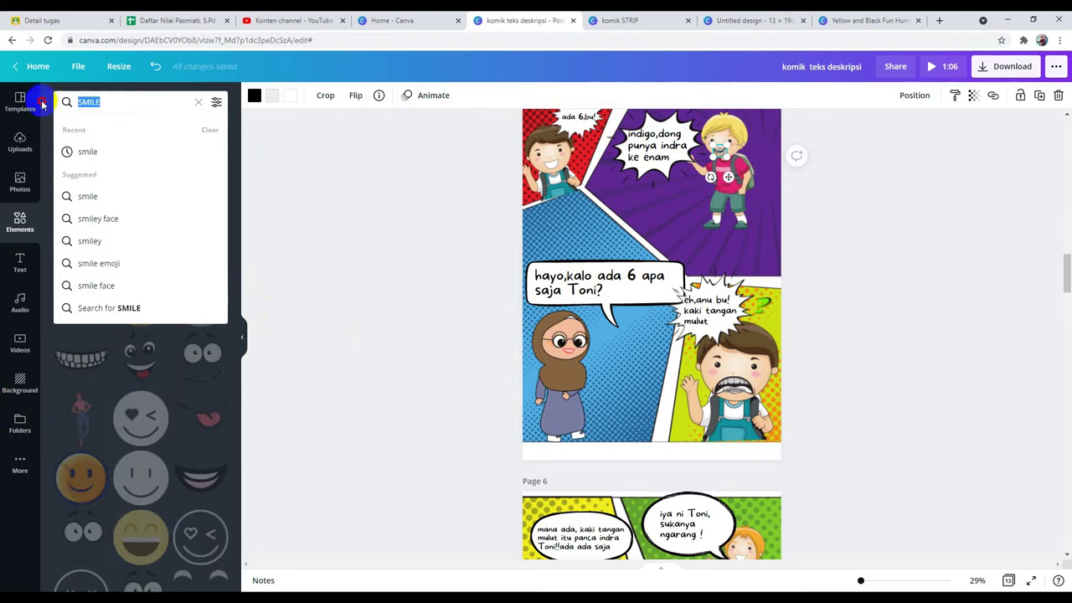
type("EYES")
key("Return")
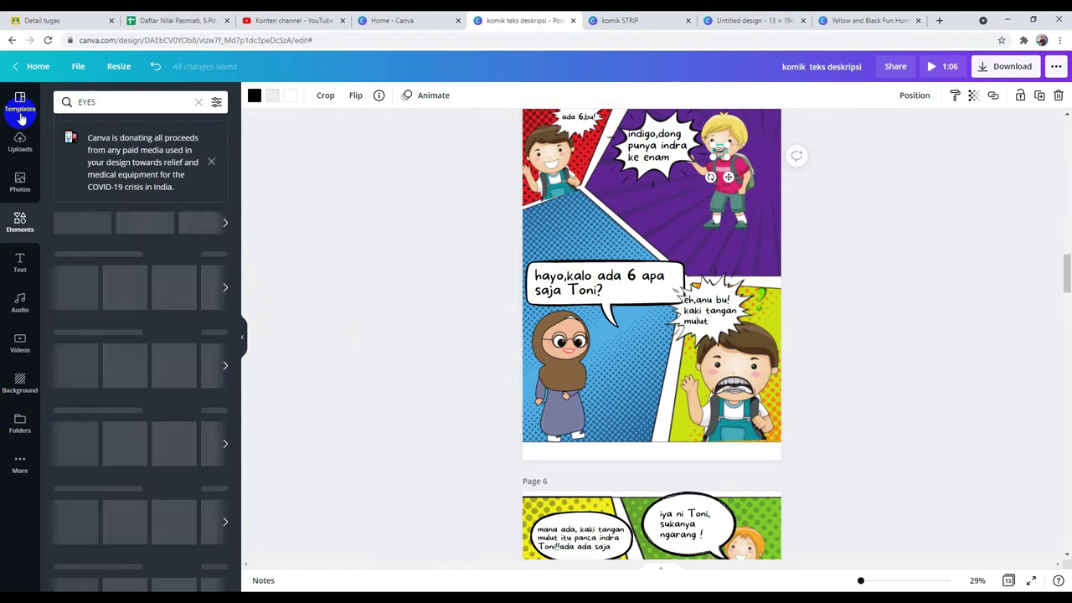
Try the first pair of round eyes at a small size on the blond boy's face, and undo adding them
left_click_drag(92, 274, 710, 148)
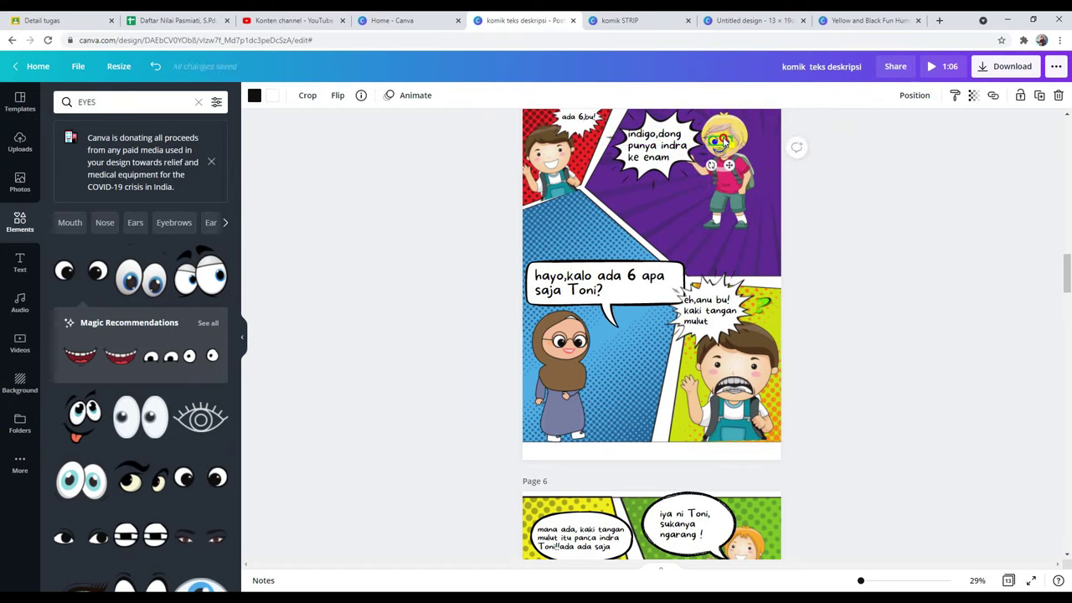
left_click_drag(730, 153, 733, 148)
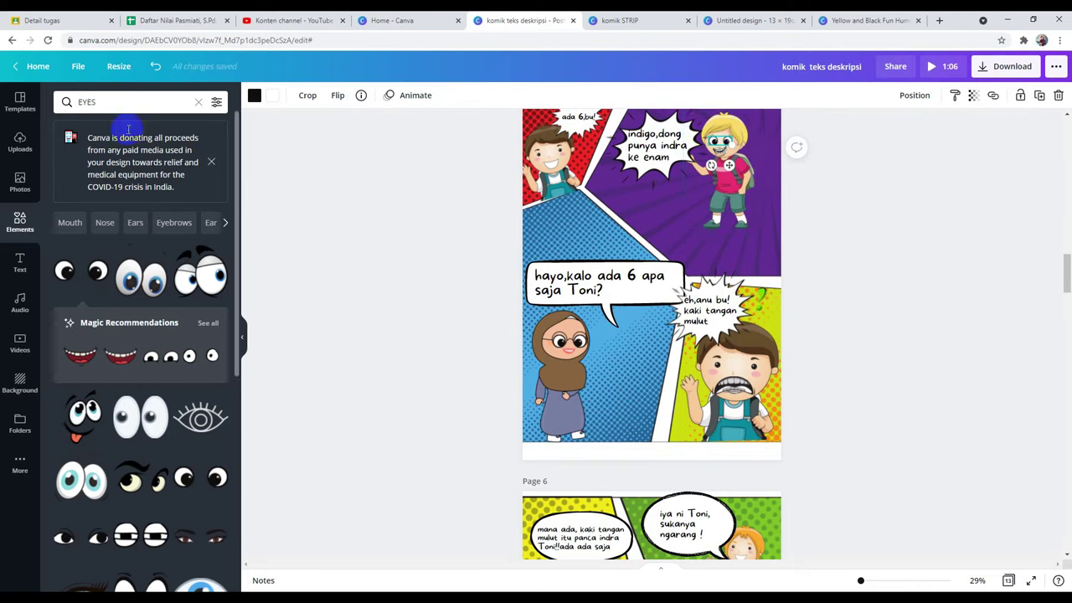
left_click(154, 67)
left_click(155, 67)
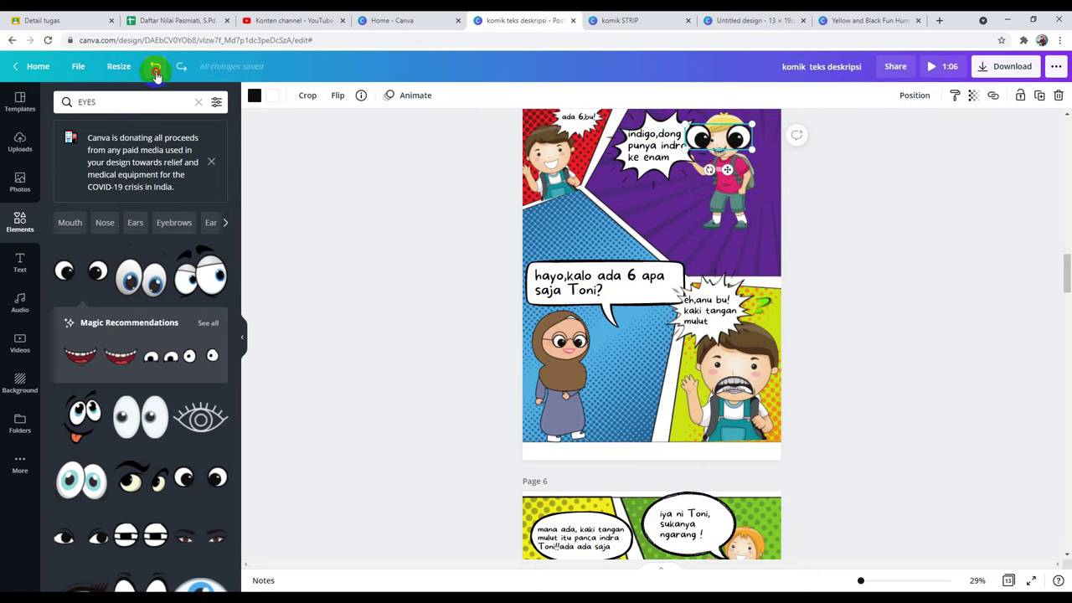
left_click(154, 72)
Look through pages 6 to 8 of the comic to examine how the teacher and students are combined with speech bubbles
scroll(578, 260, "down", 3)
scroll(596, 268, "down", 1)
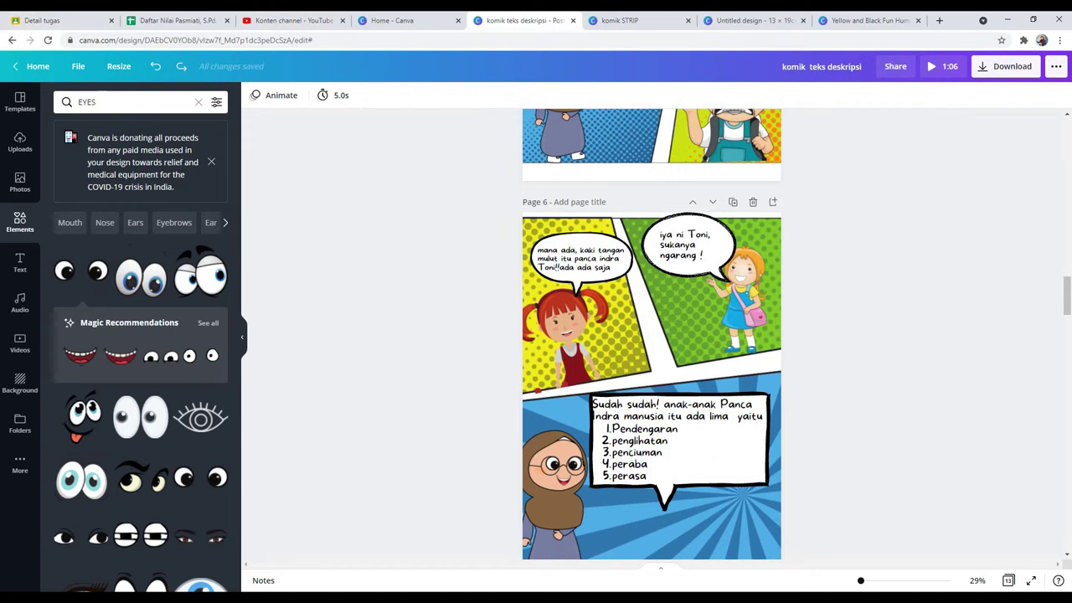
scroll(660, 371, "down", 2)
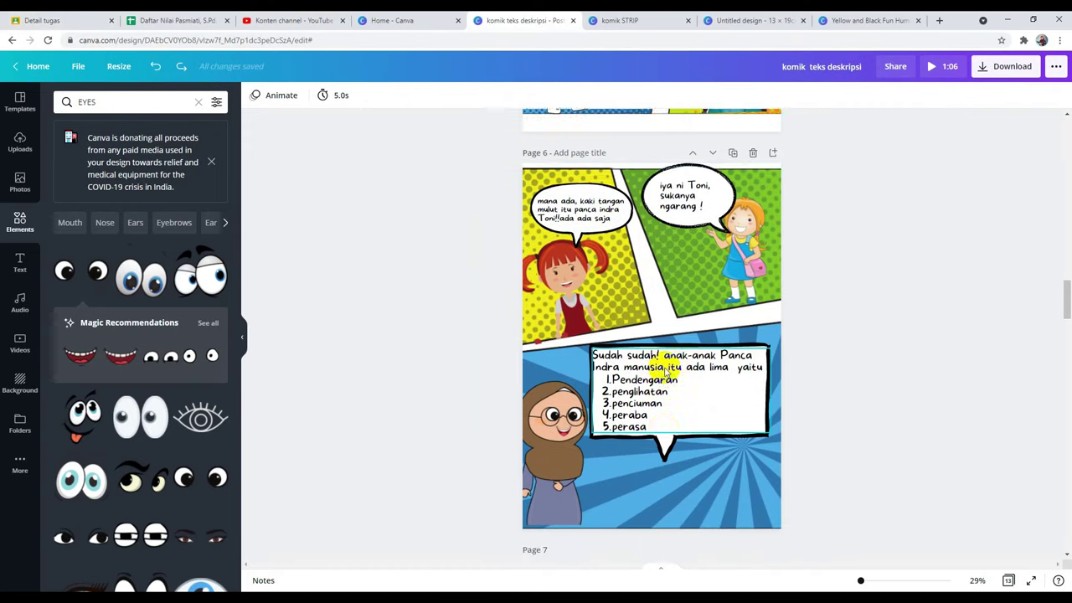
scroll(660, 372, "down", 4)
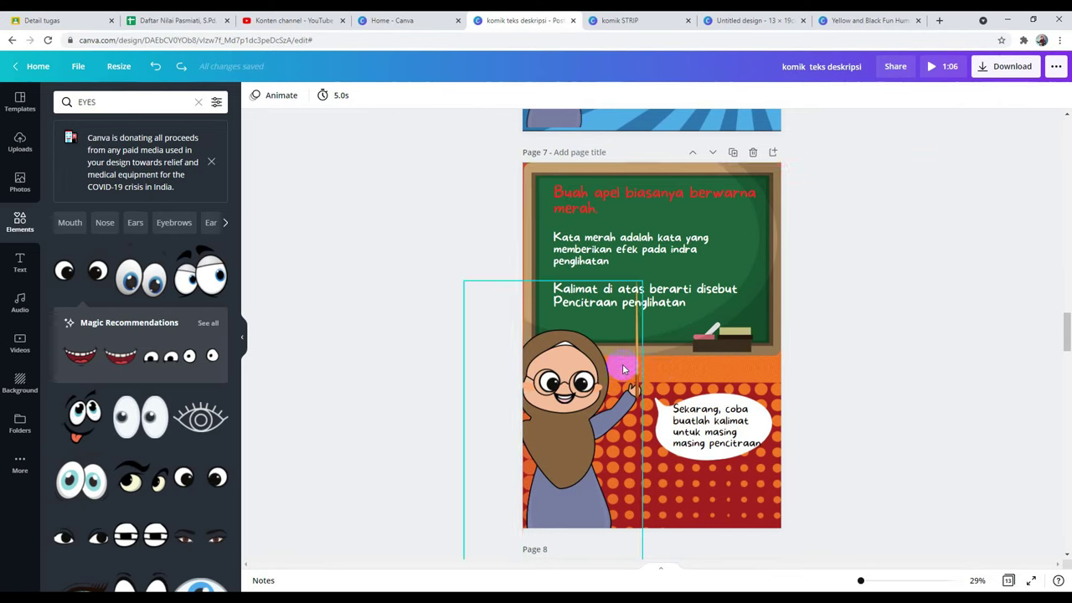
scroll(676, 378, "down", 2)
scroll(676, 385, "down", 3)
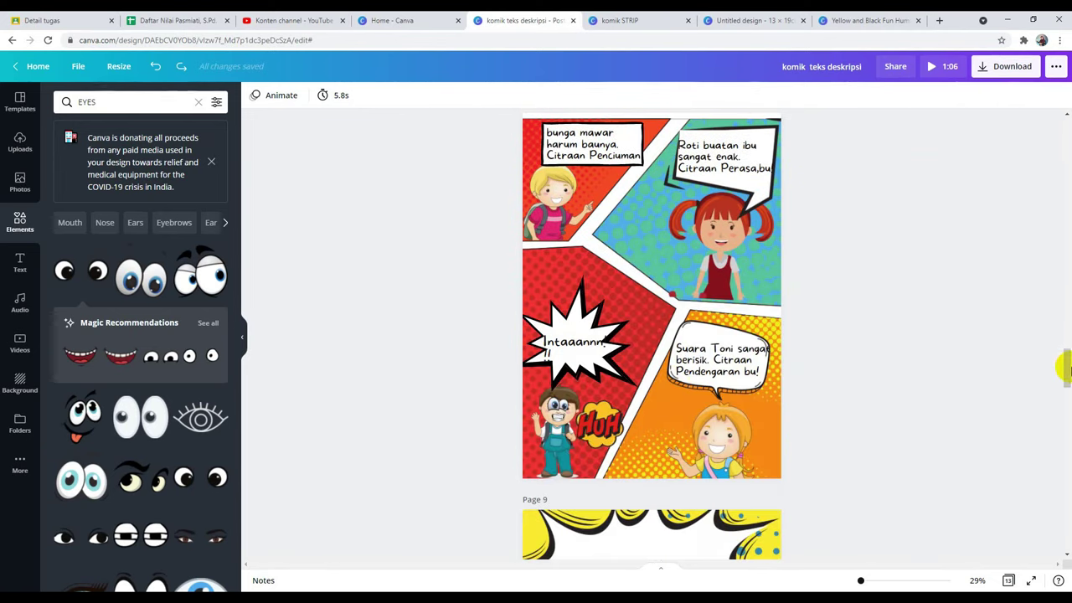
left_click(29, 236)
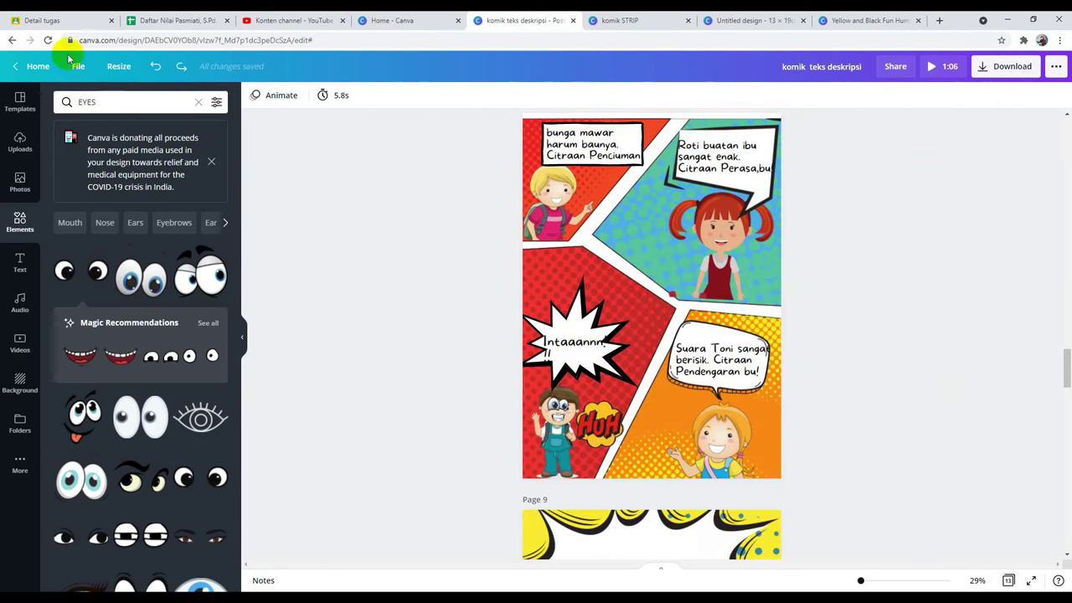
Return to the cover and look through pages 1 to 5 to examine the comic's layout, dialogue and teacher poses
left_click_drag(1062, 365, 1058, 121)
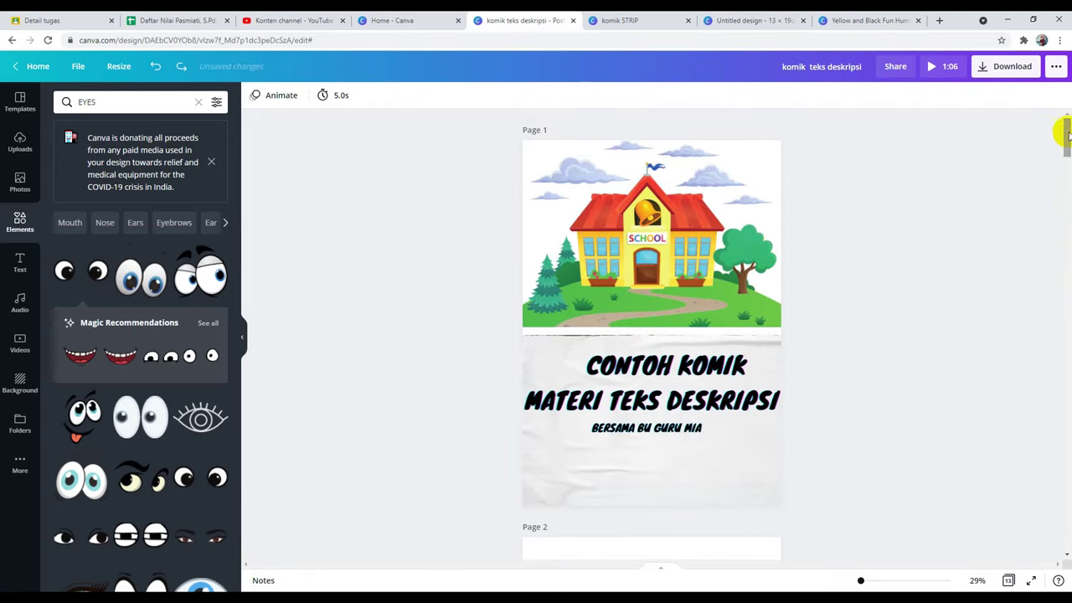
left_click_drag(1063, 139, 1065, 168)
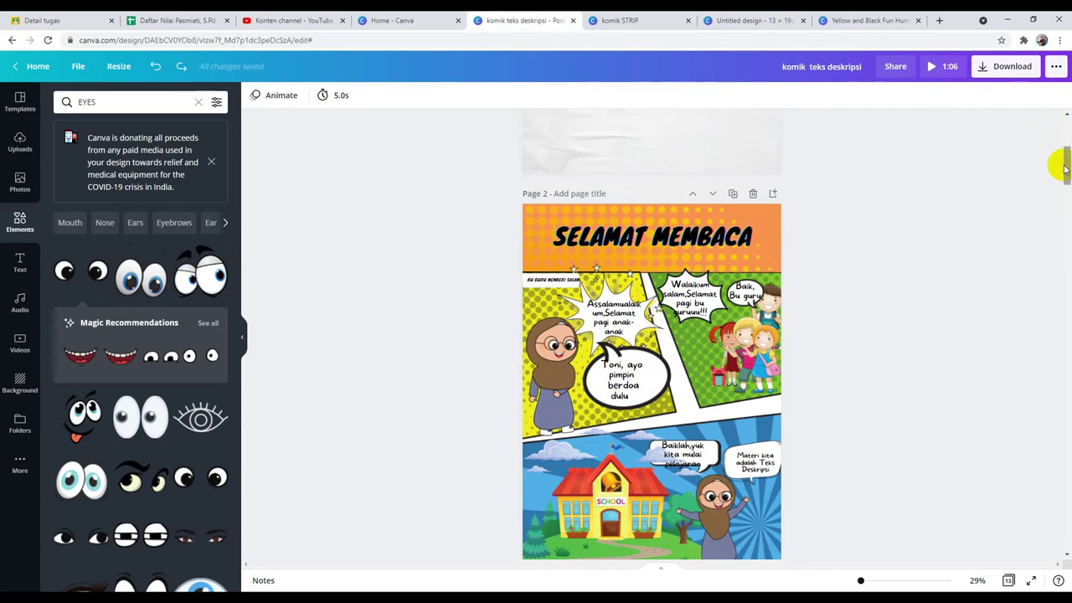
left_click_drag(1065, 163, 1063, 242)
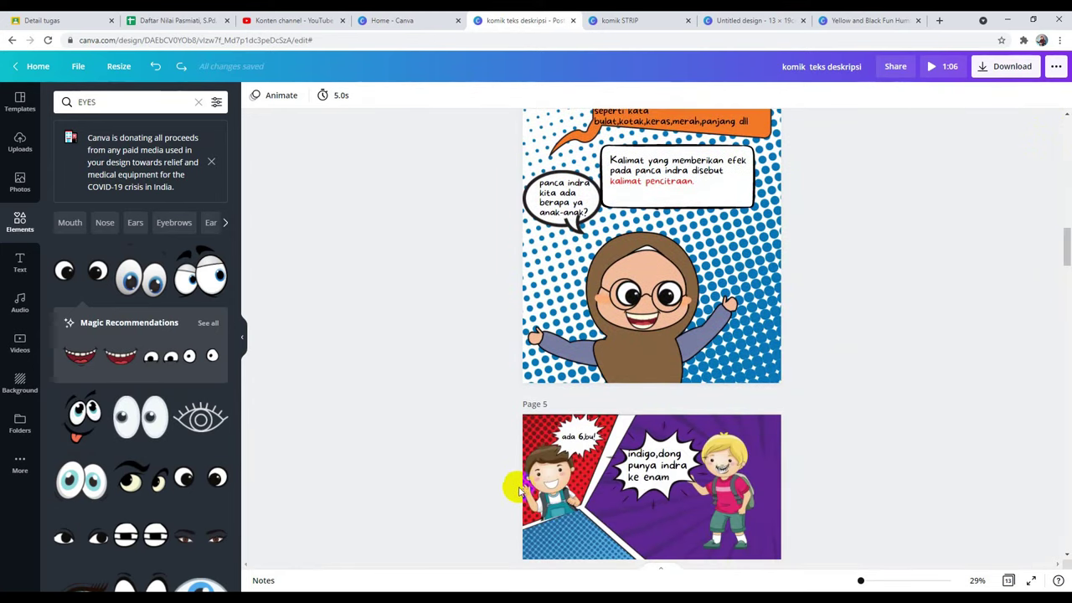
left_click_drag(553, 481, 630, 239)
left_click_drag(728, 303, 1013, 280)
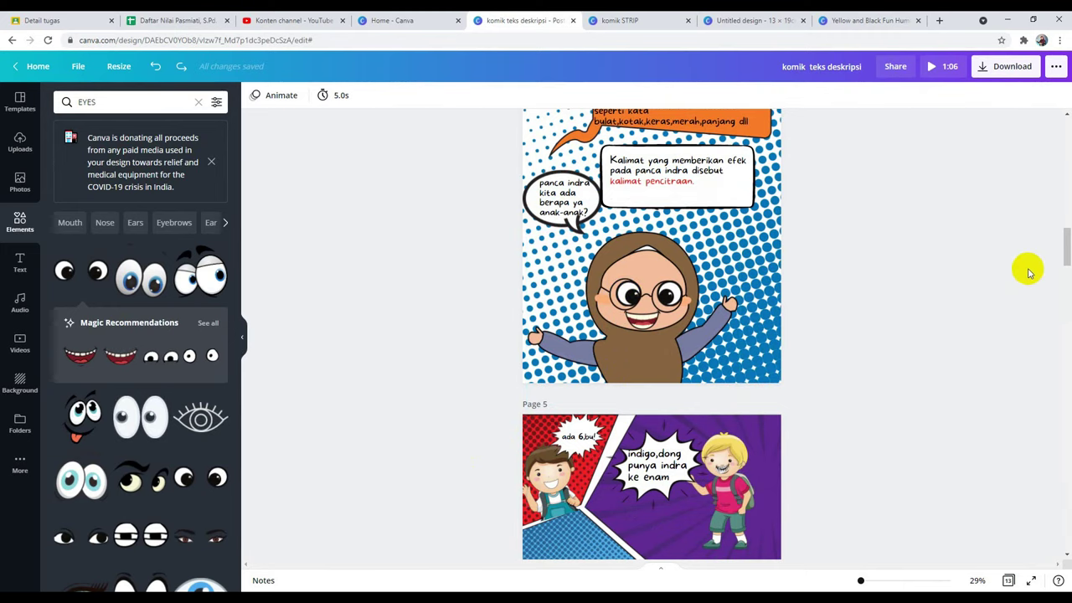
left_click_drag(1060, 240, 1065, 159)
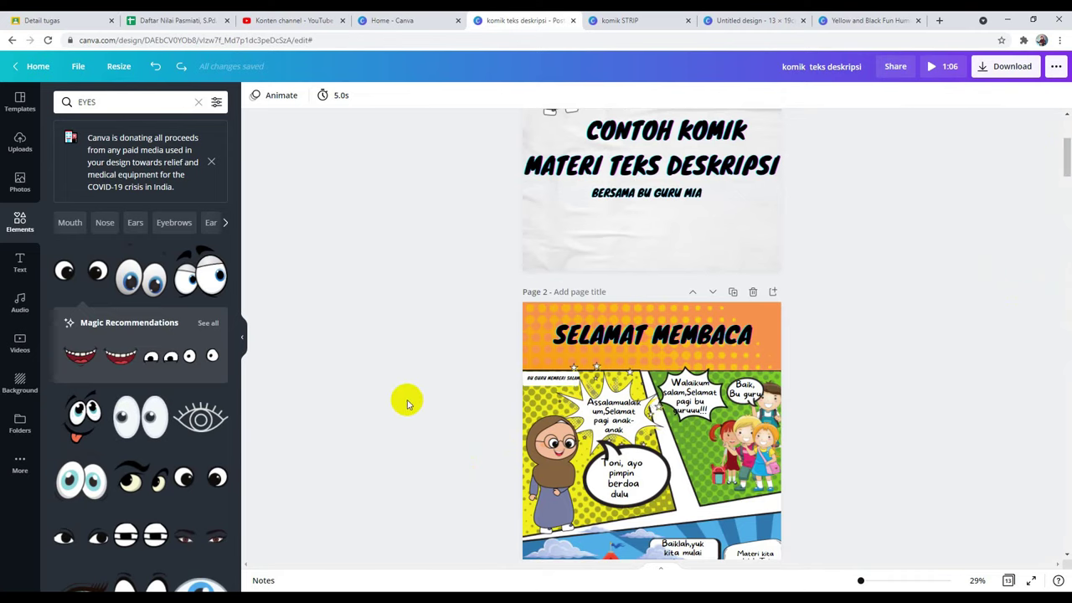
scroll(932, 338, "down", 3)
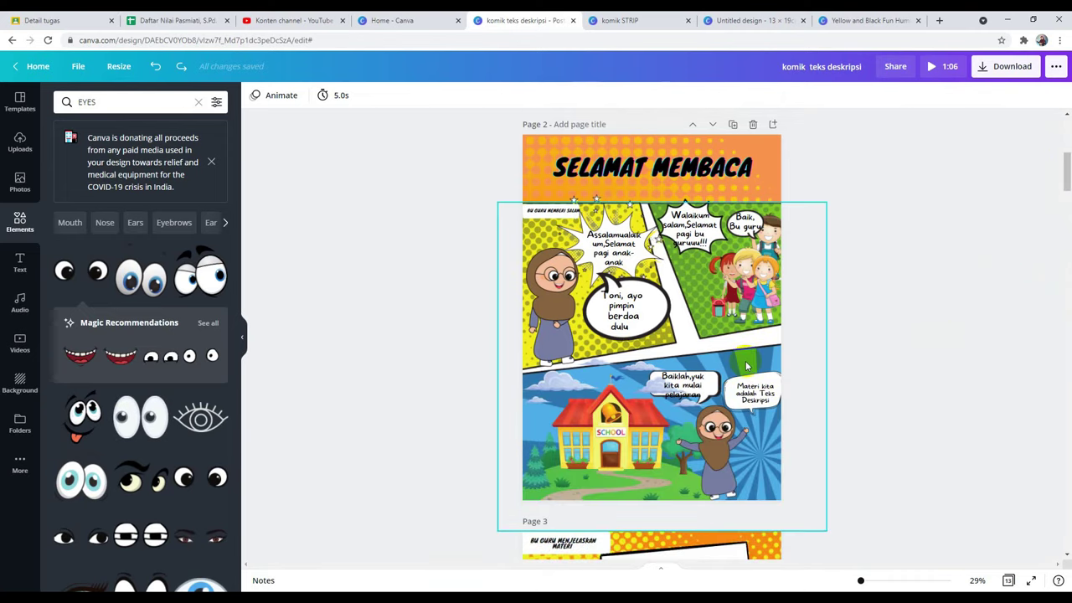